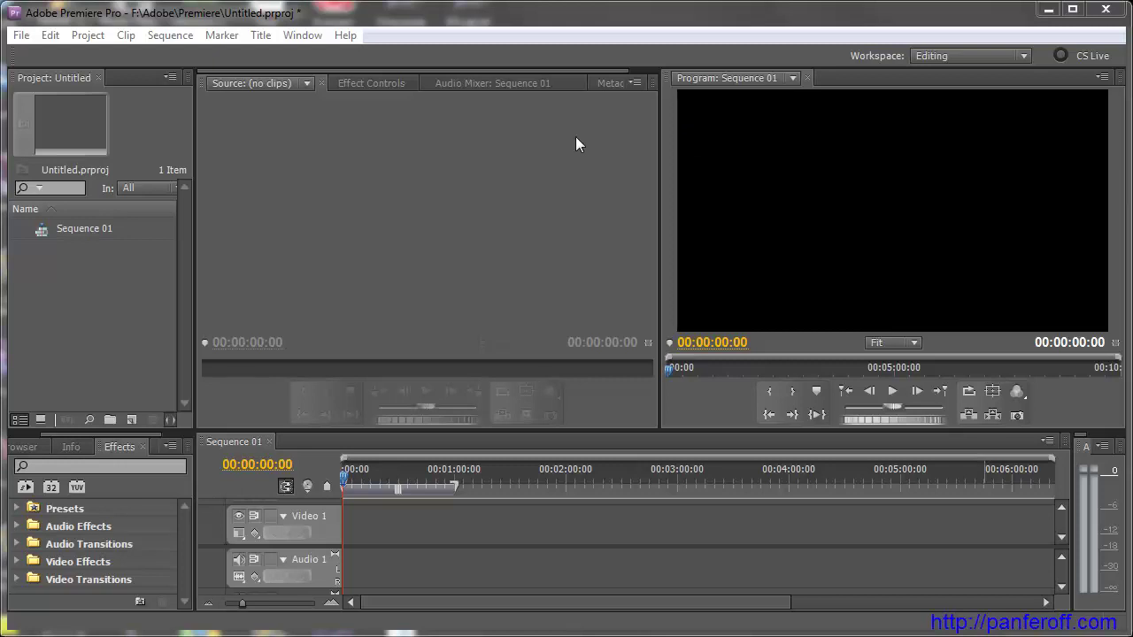
Activate the Project panel and switch to the Editing workspace
{"action": "left_click", "coordinate": [544, 18]}
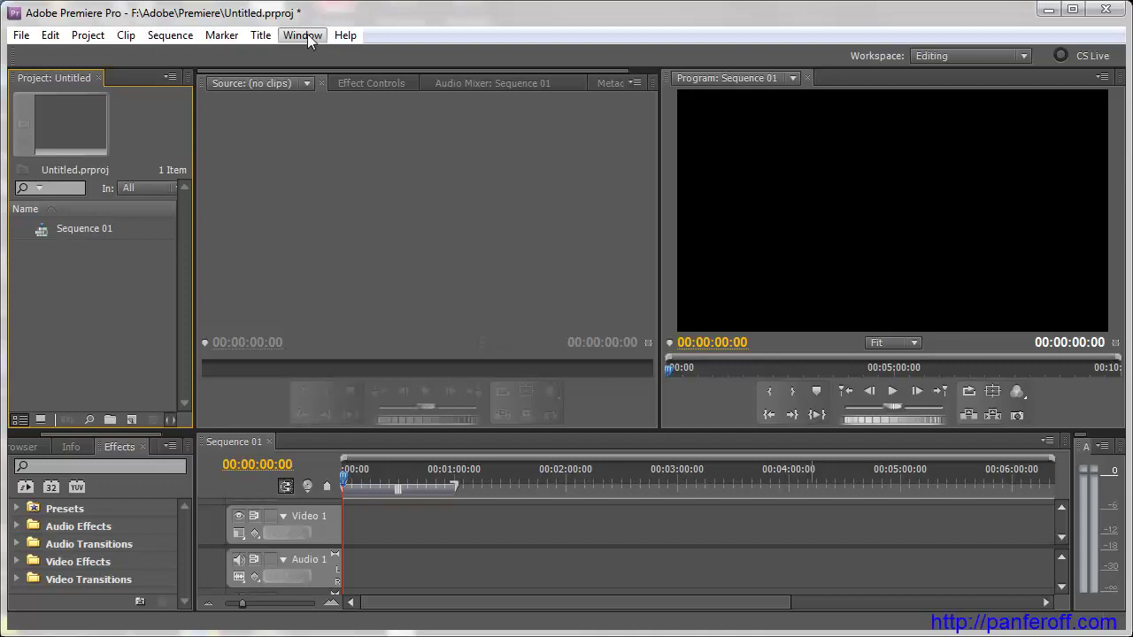
{"action": "mouse_move", "coordinate": [276, 26]}
{"action": "left_mouse_down"}
{"action": "mouse_move", "coordinate": [329, 53]}
{"action": "mouse_move", "coordinate": [279, 31]}
{"action": "left_mouse_up"}
{"action": "key", "text": "Escape"}
{"action": "left_click", "coordinate": [305, 34]}
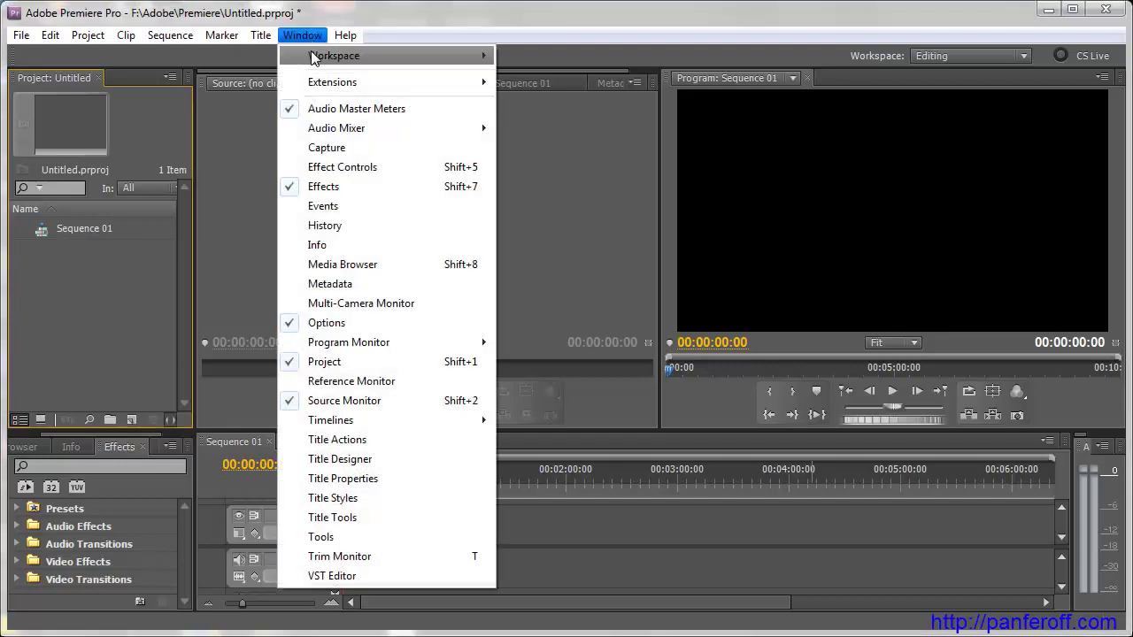
{"action": "mouse_move", "coordinate": [318, 57]}
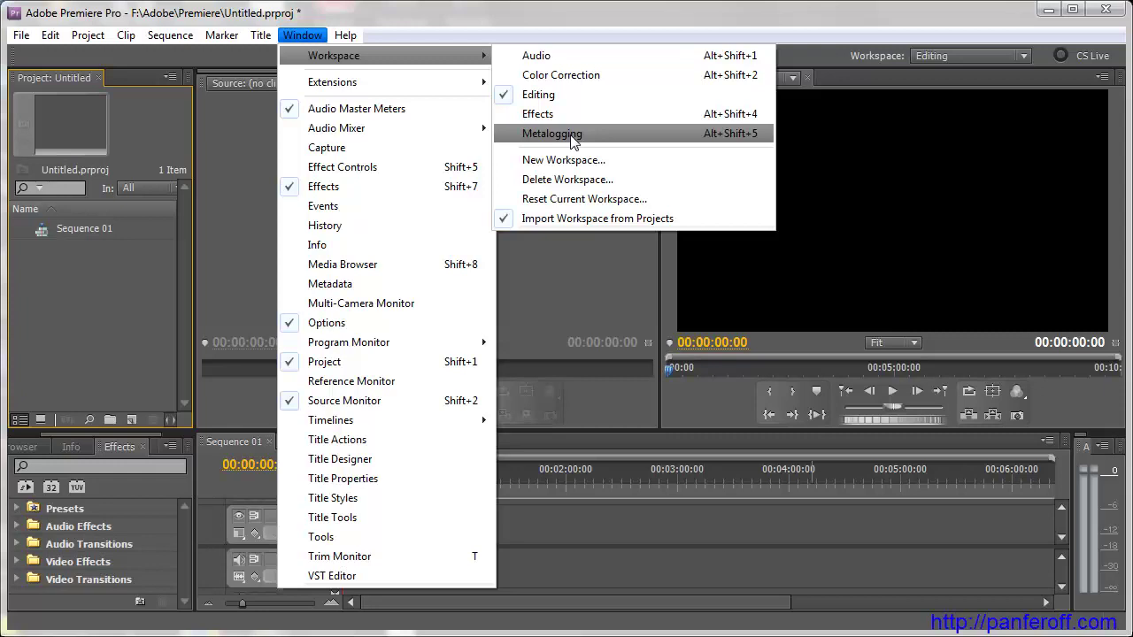
{"action": "left_click", "coordinate": [621, 94]}
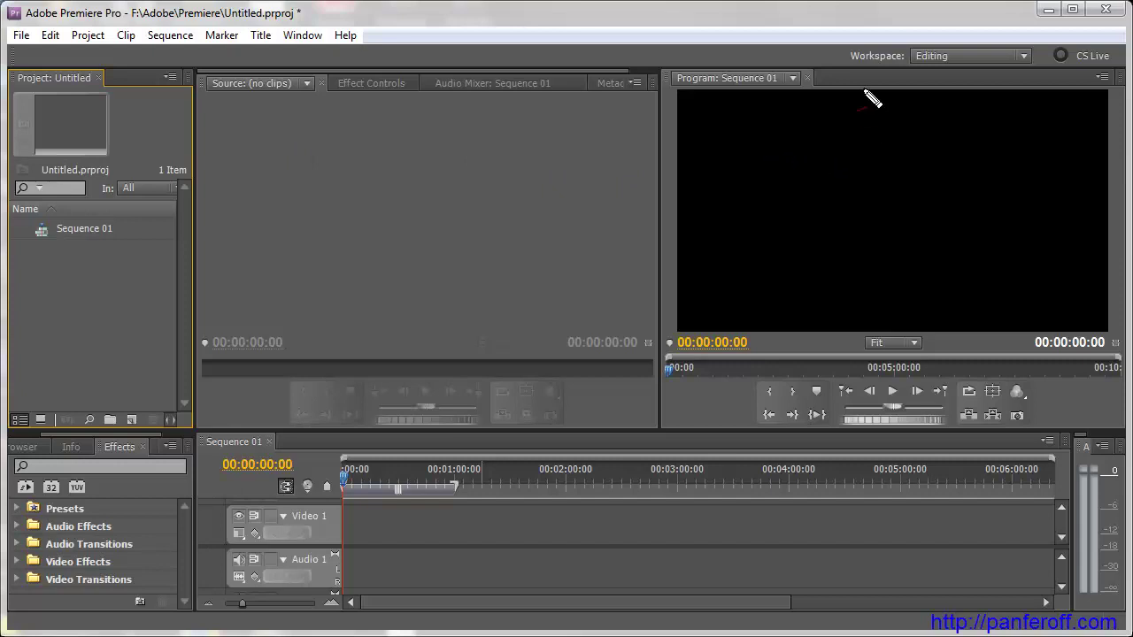
Switch the layout to the Audio workspace
{"action": "mouse_move", "coordinate": [839, 39]}
{"action": "left_mouse_down"}
{"action": "mouse_move", "coordinate": [956, 66]}
{"action": "mouse_move", "coordinate": [887, 35]}
{"action": "mouse_move", "coordinate": [841, 45]}
{"action": "left_mouse_up"}
{"action": "key", "text": "Escape"}
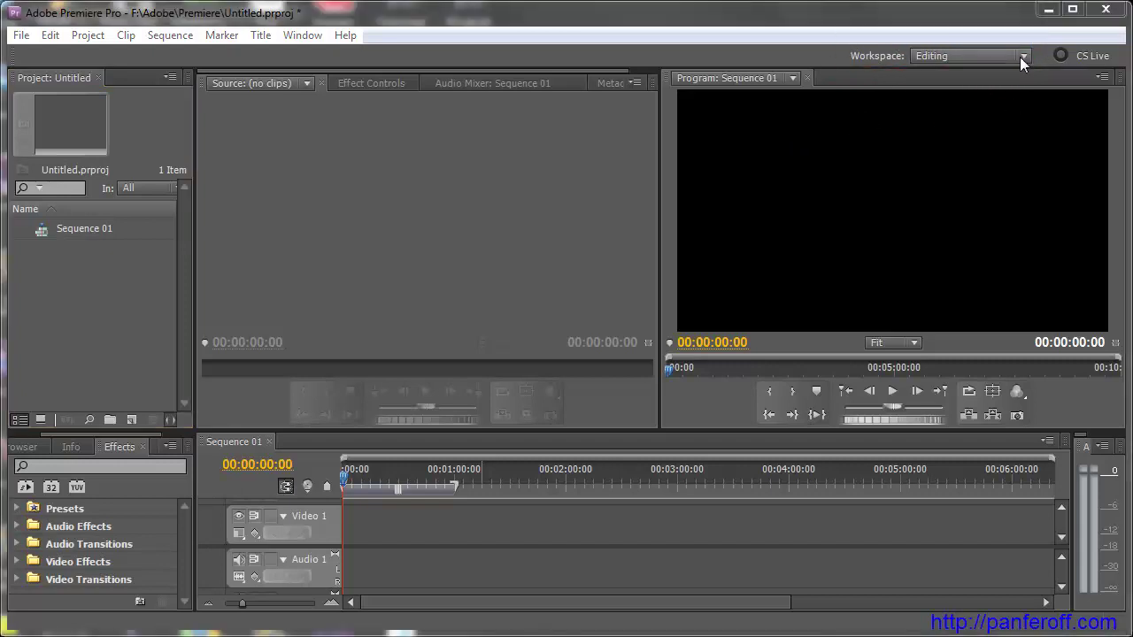
{"action": "left_click", "coordinate": [1021, 56]}
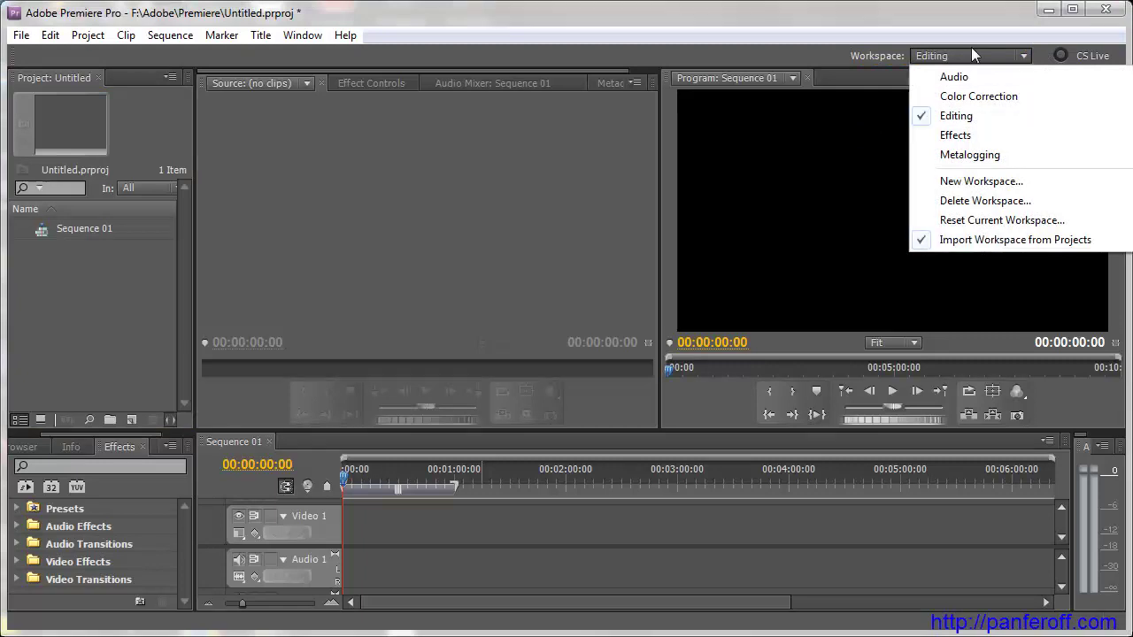
{"action": "left_click", "coordinate": [969, 22]}
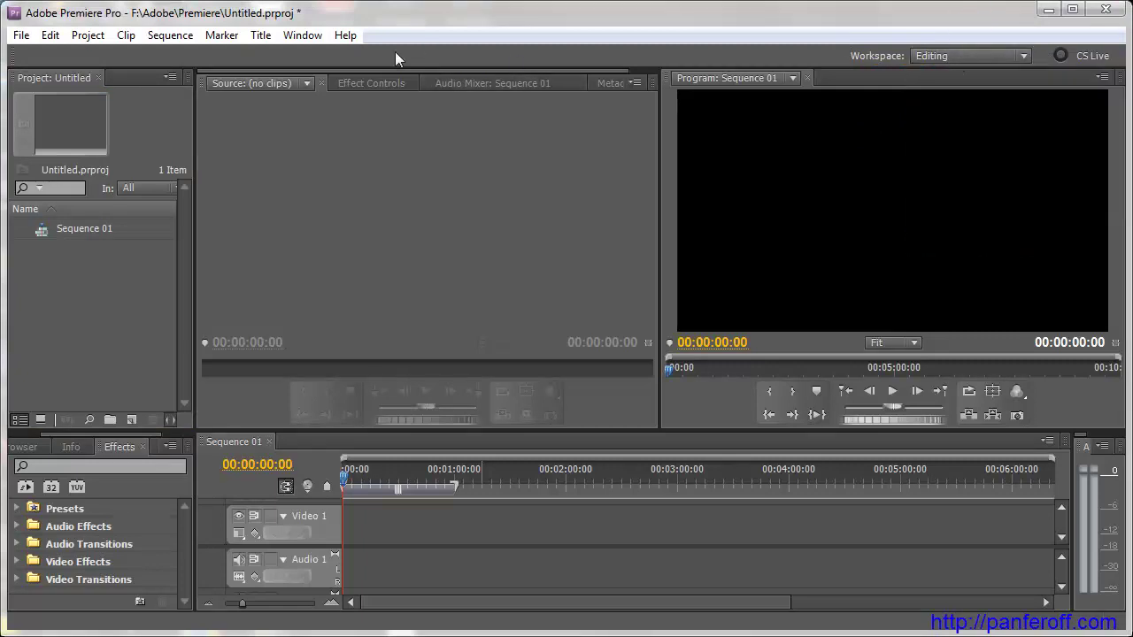
{"action": "left_click", "coordinate": [302, 36]}
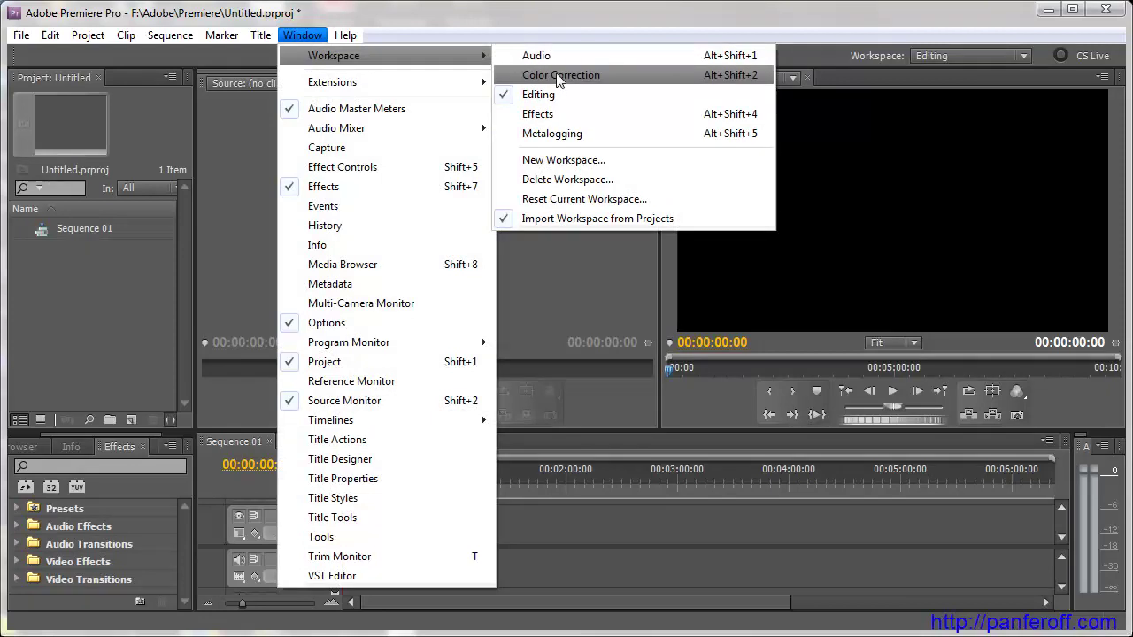
{"action": "left_click", "coordinate": [570, 58]}
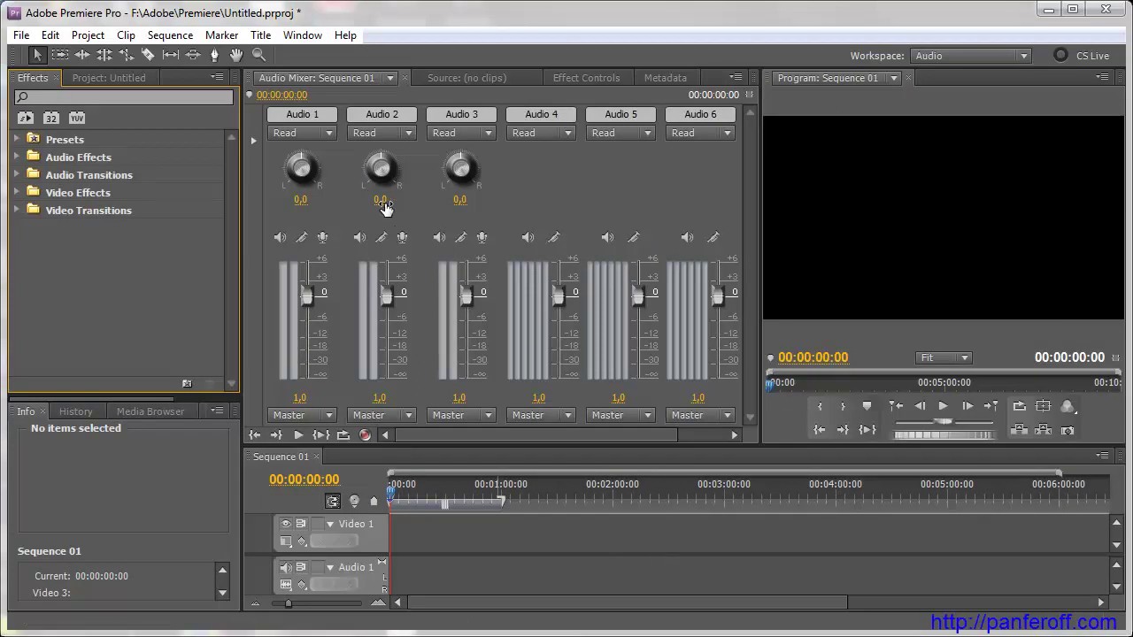
Try the Color Correction workspace, then switch to the Effects workspace
{"action": "left_click", "coordinate": [309, 40]}
{"action": "mouse_move", "coordinate": [315, 57]}
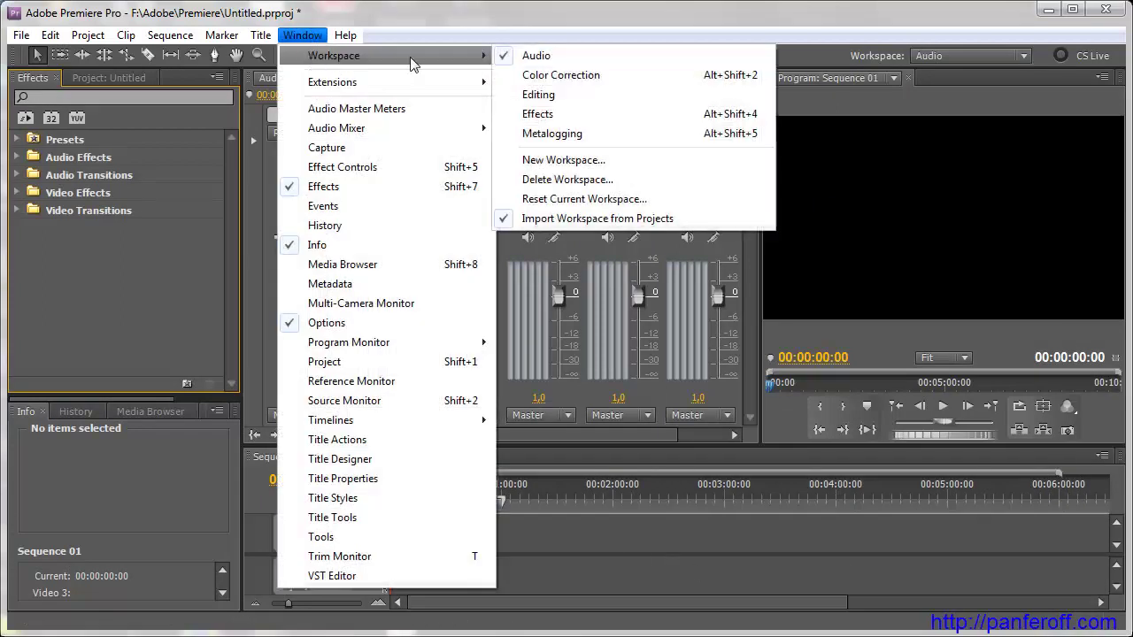
{"action": "left_click", "coordinate": [516, 79]}
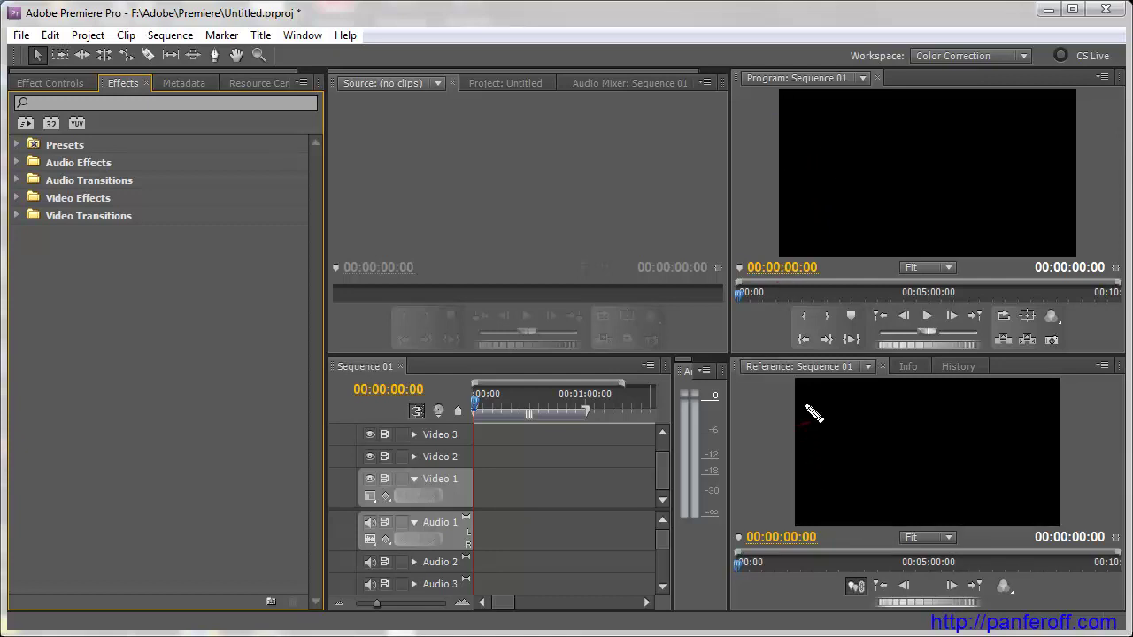
{"action": "key", "text": "Escape"}
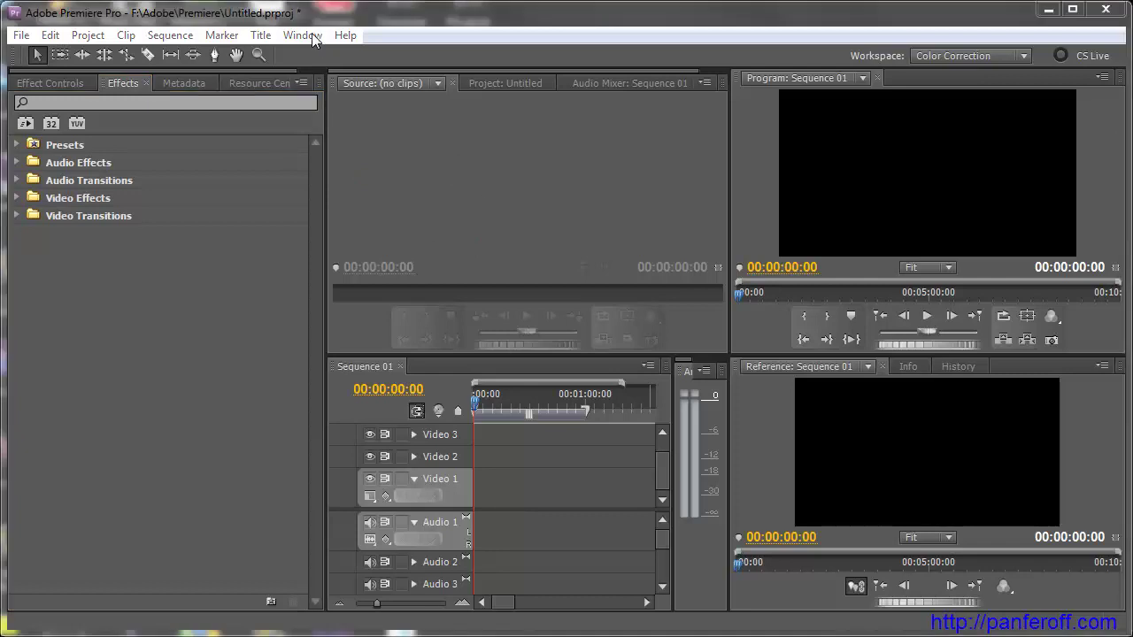
{"action": "left_click", "coordinate": [311, 37]}
{"action": "mouse_move", "coordinate": [317, 58]}
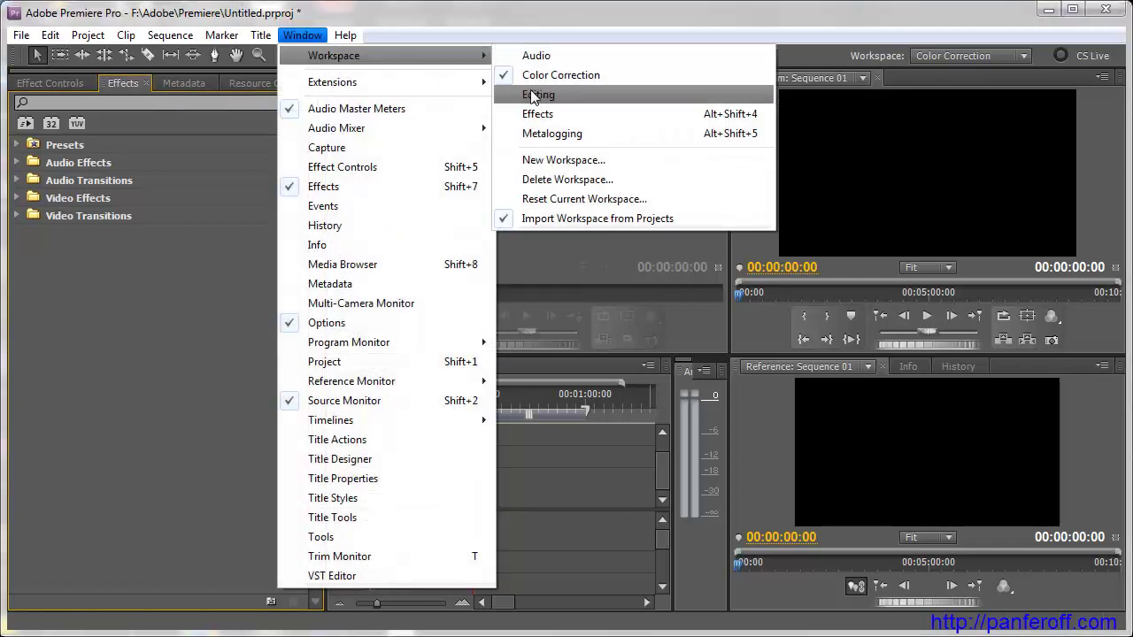
{"action": "left_click", "coordinate": [558, 114]}
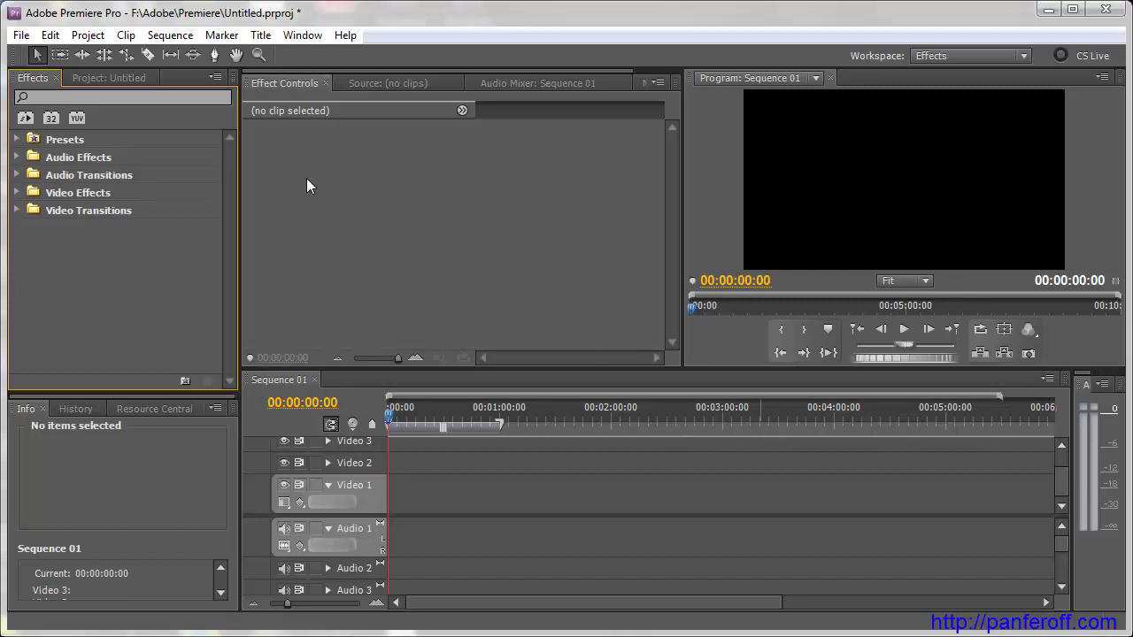
Switch to the Metalogging workspace layout
{"action": "left_click", "coordinate": [300, 35]}
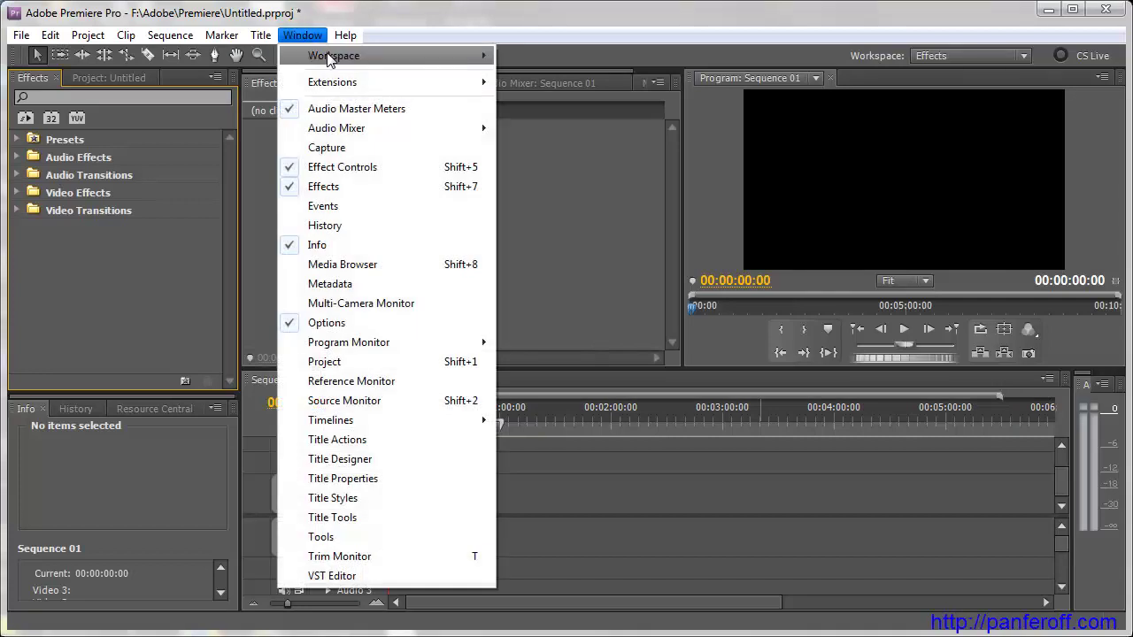
{"action": "mouse_move", "coordinate": [332, 57]}
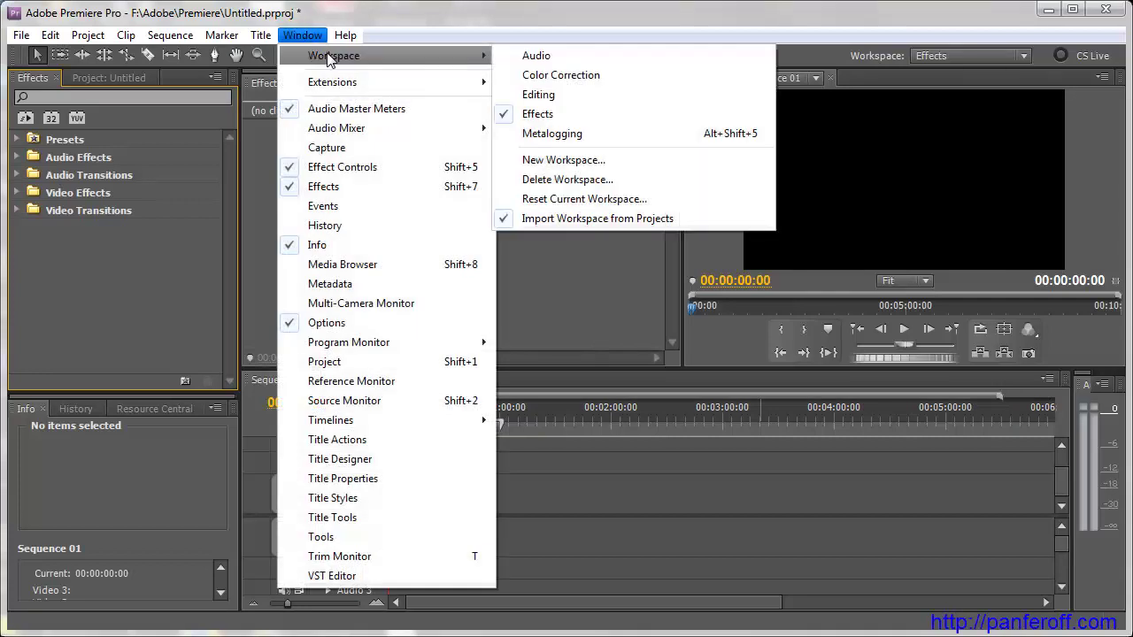
{"action": "left_click", "coordinate": [591, 135]}
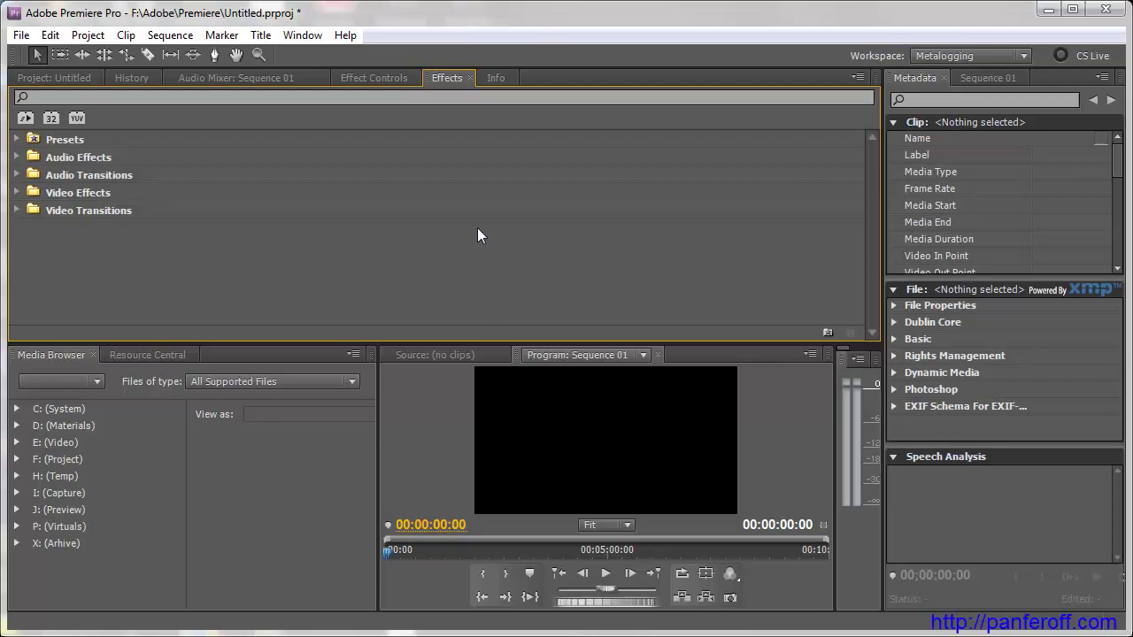
Return to the Editing workspace
{"action": "left_click", "coordinate": [307, 36]}
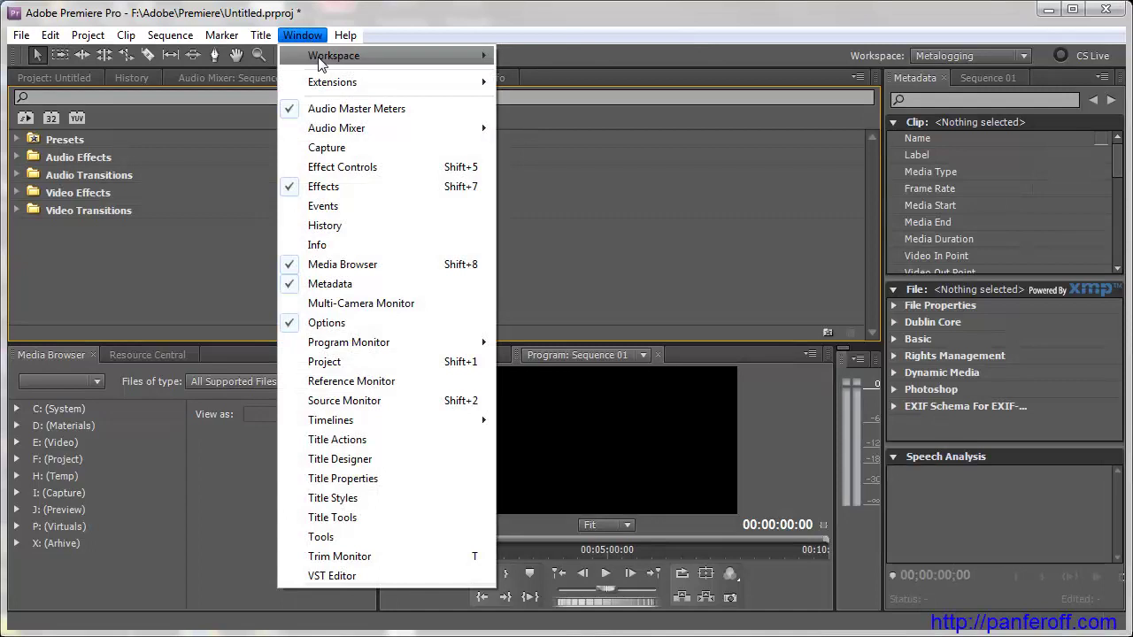
{"action": "mouse_move", "coordinate": [322, 62]}
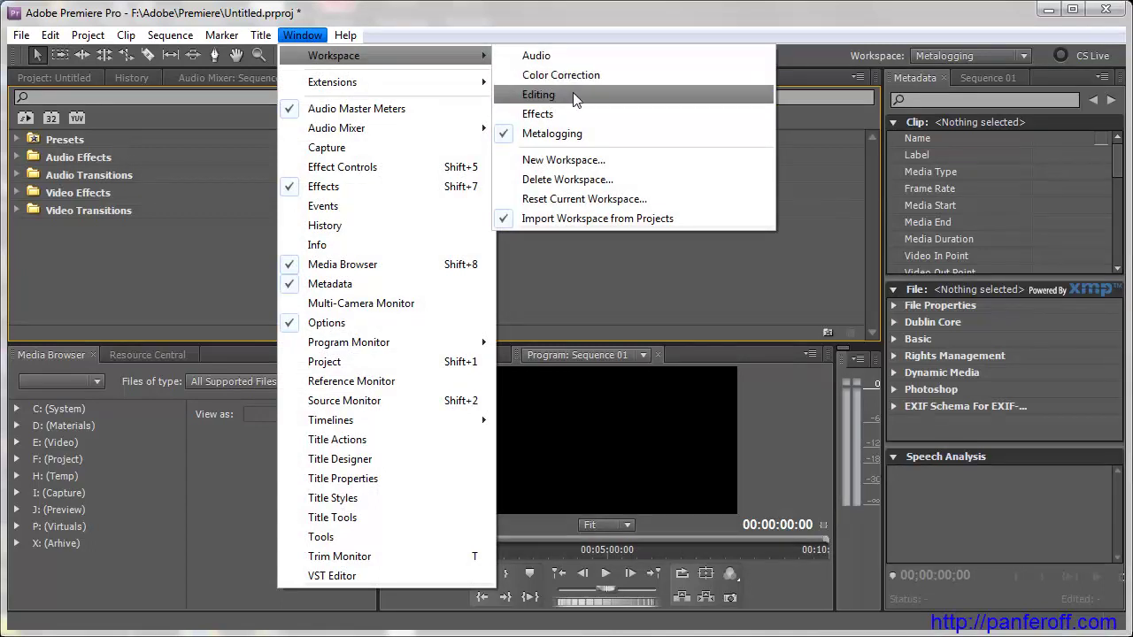
{"action": "left_click", "coordinate": [572, 92]}
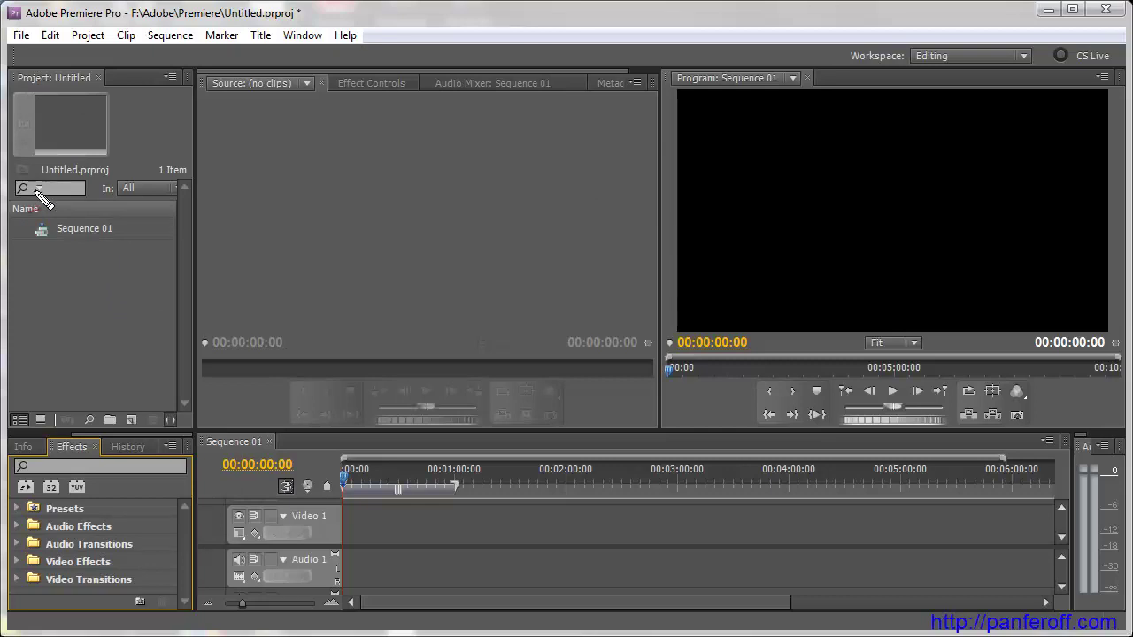
{"action": "mouse_move", "coordinate": [16, 31]}
{"action": "left_mouse_down"}
{"action": "mouse_move", "coordinate": [1120, 39]}
{"action": "mouse_move", "coordinate": [11, 37]}
{"action": "left_mouse_up"}
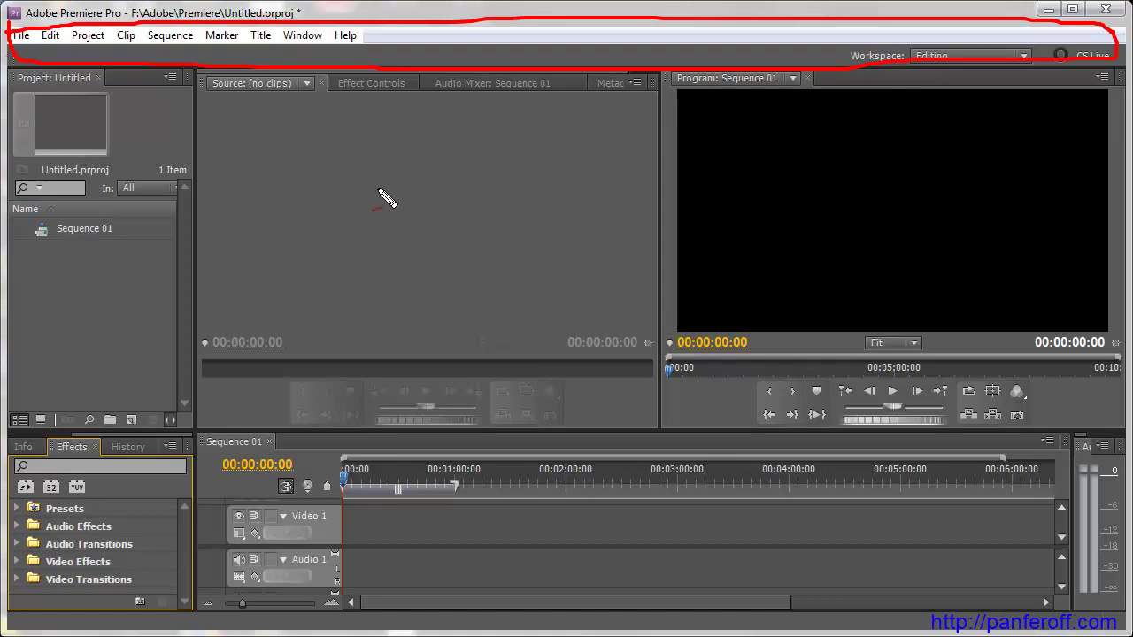
{"action": "key", "text": "Escape"}
{"action": "left_click", "coordinate": [804, 78]}
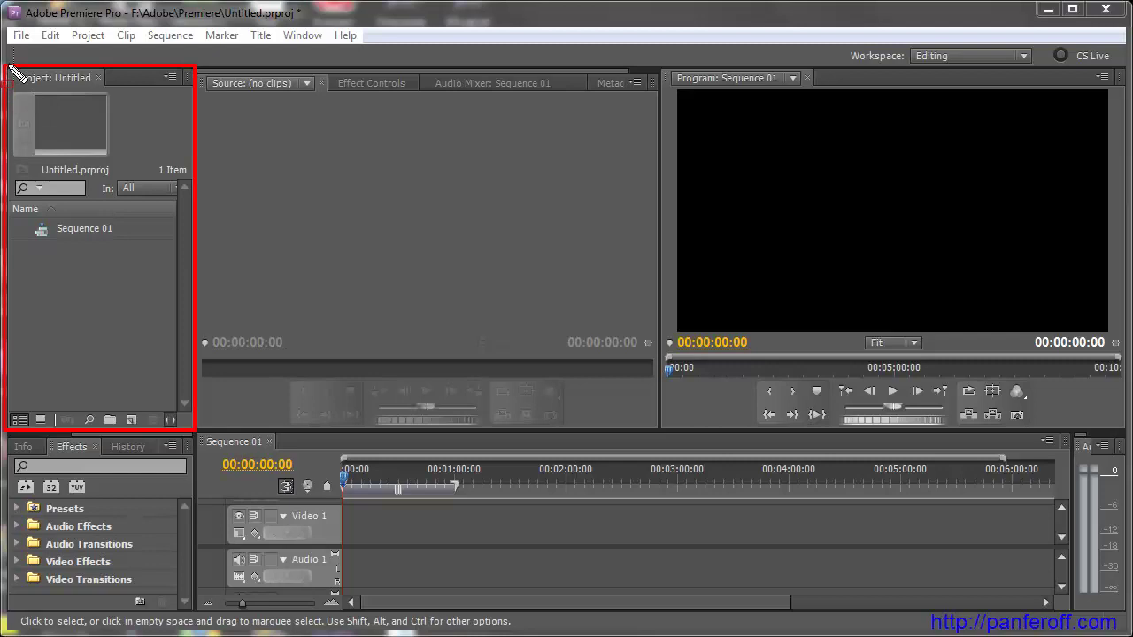
{"action": "left_click_drag", "start_coordinate": [9, 69], "coordinate": [105, 88]}
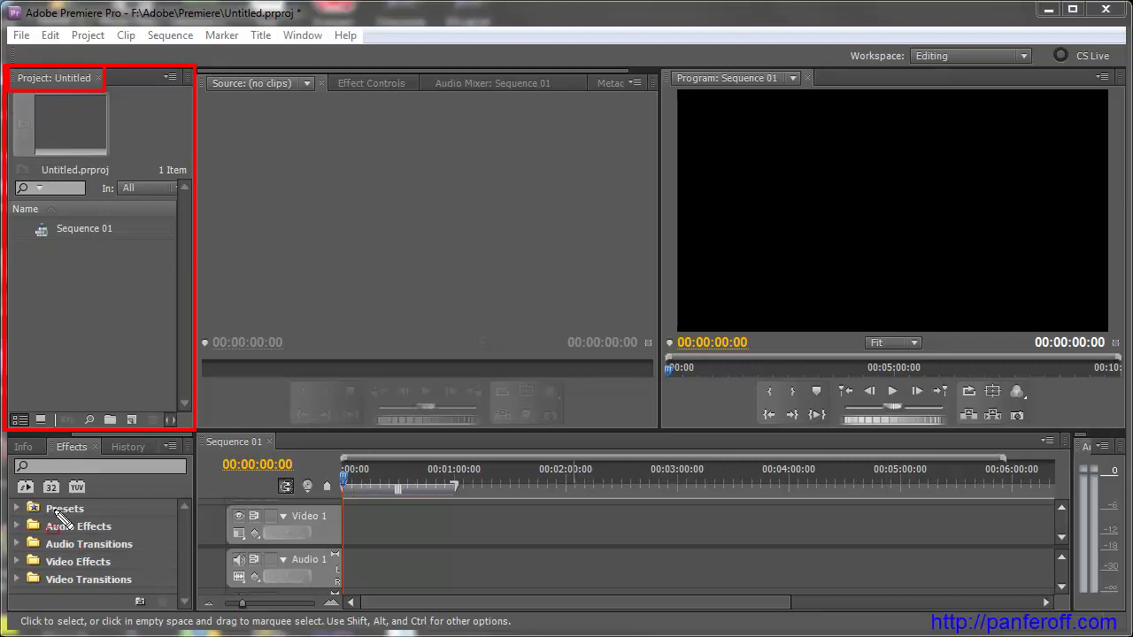
{"action": "key", "text": "e"}
{"action": "left_click_drag", "start_coordinate": [7, 431], "coordinate": [194, 615]}
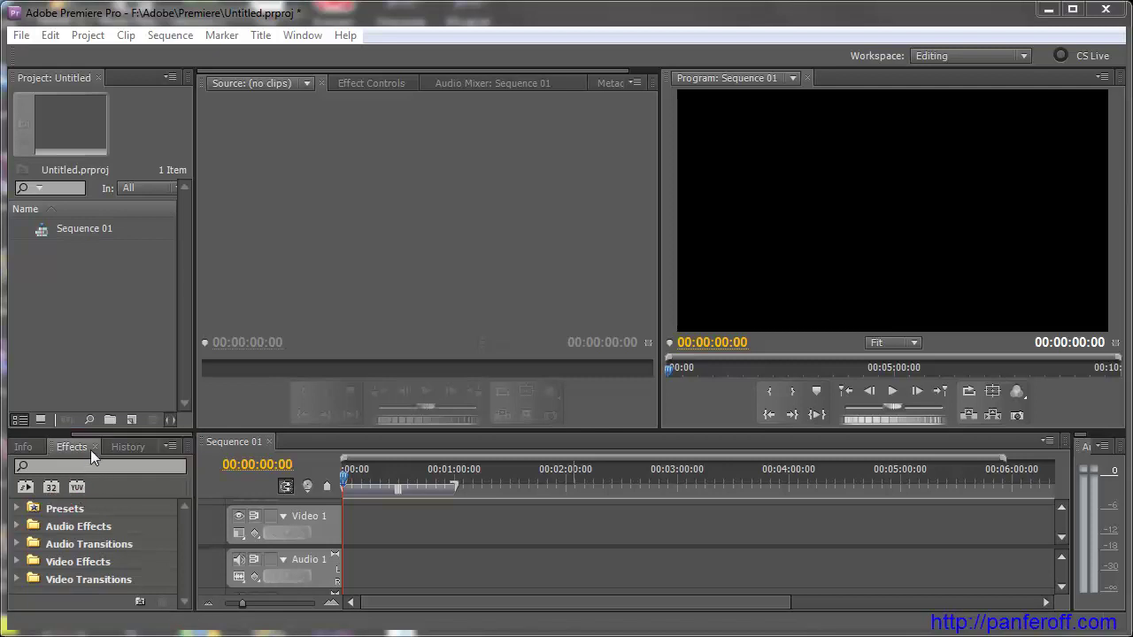
Browse the F: (Project) drive and its Adobe folder in the Media Browser, then show Info
{"action": "mouse_move", "coordinate": [67, 431]}
{"action": "left_mouse_down"}
{"action": "mouse_move", "coordinate": [196, 444]}
{"action": "mouse_move", "coordinate": [86, 437]}
{"action": "left_mouse_up"}
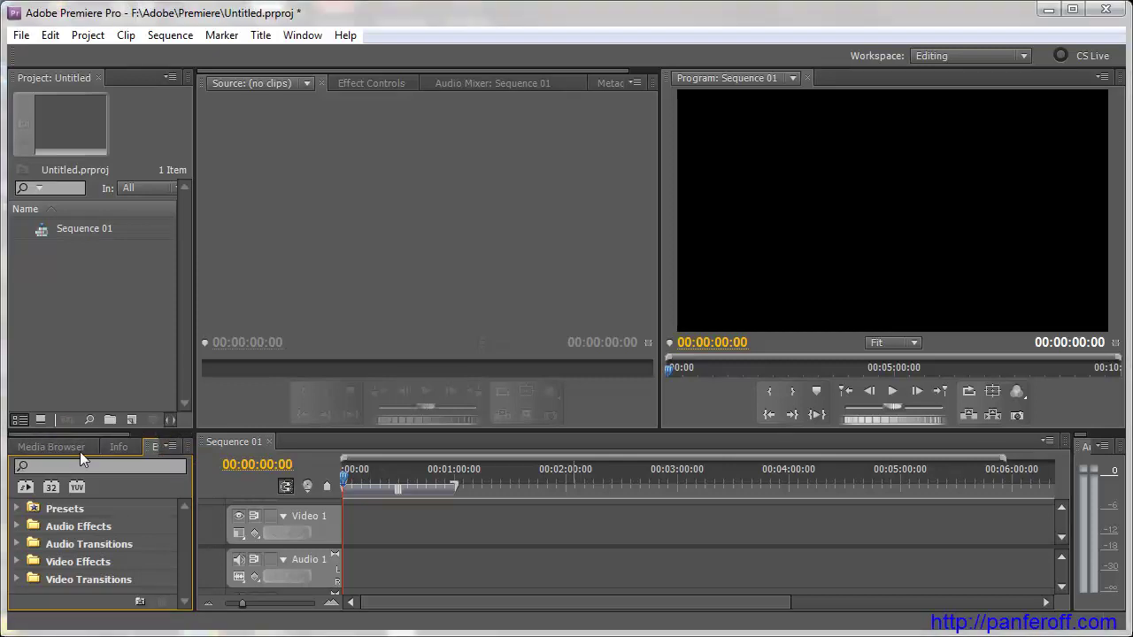
{"action": "left_click", "coordinate": [50, 447]}
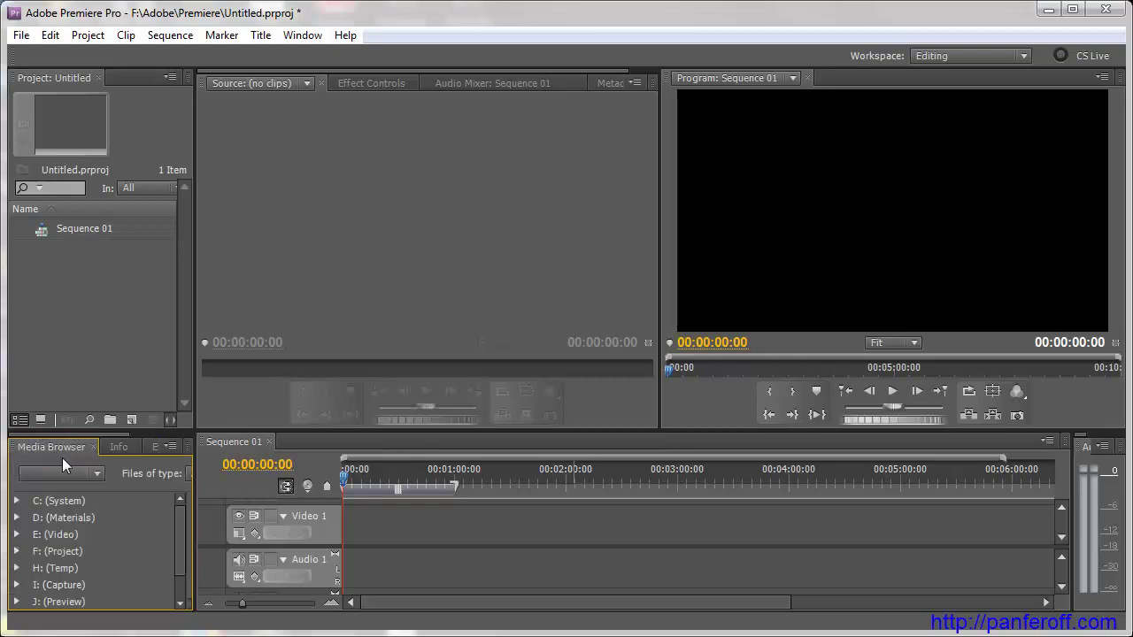
{"action": "left_click", "coordinate": [17, 551]}
{"action": "left_click", "coordinate": [36, 567]}
{"action": "left_click", "coordinate": [18, 549]}
{"action": "left_click", "coordinate": [117, 448]}
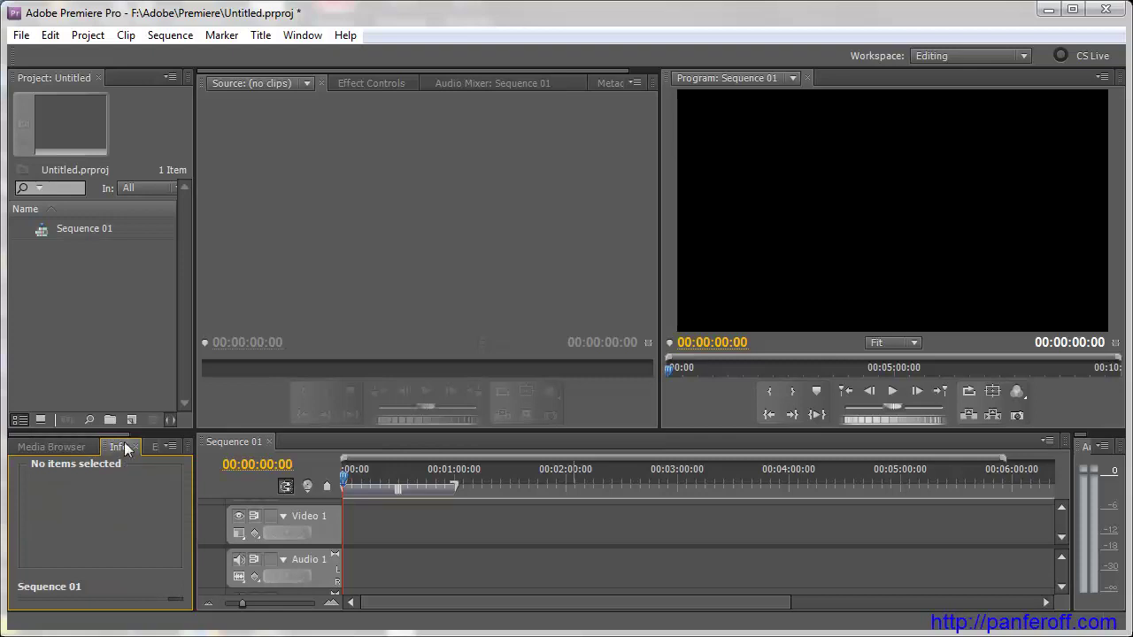
Import clip 00157.MTS into the project
{"action": "double_click", "coordinate": [65, 277]}
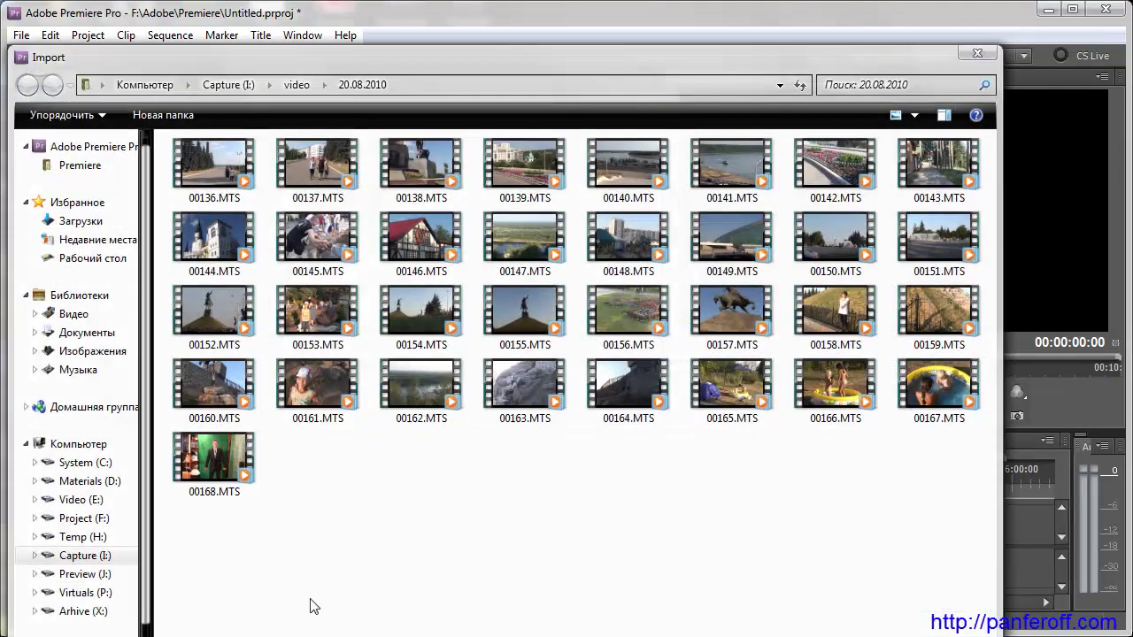
{"action": "double_click", "coordinate": [731, 310]}
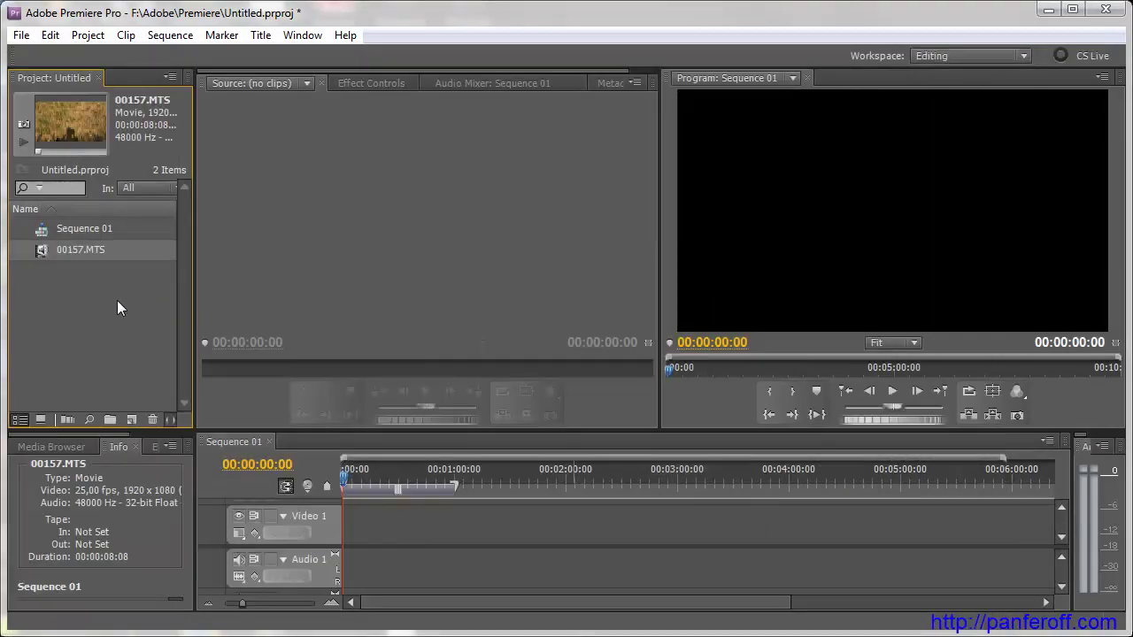
{"action": "left_click_drag", "start_coordinate": [42, 249], "coordinate": [62, 268]}
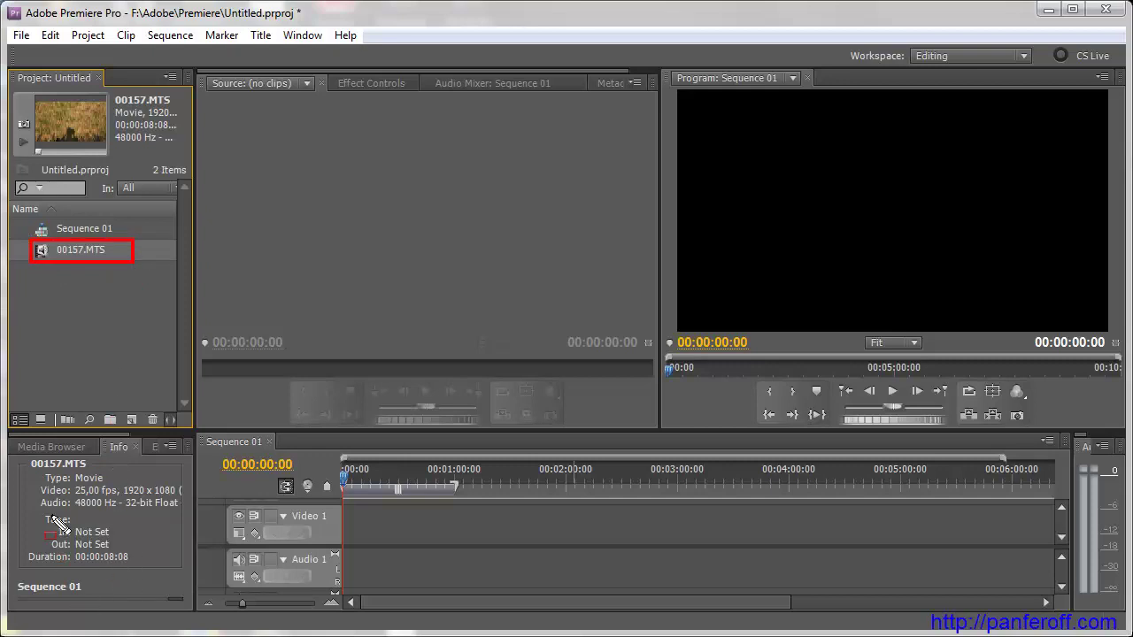
Bring the Effects panel forward with its folder list
{"action": "mouse_move", "coordinate": [23, 455]}
{"action": "left_mouse_down"}
{"action": "mouse_move", "coordinate": [32, 508]}
{"action": "mouse_move", "coordinate": [181, 604]}
{"action": "left_mouse_up"}
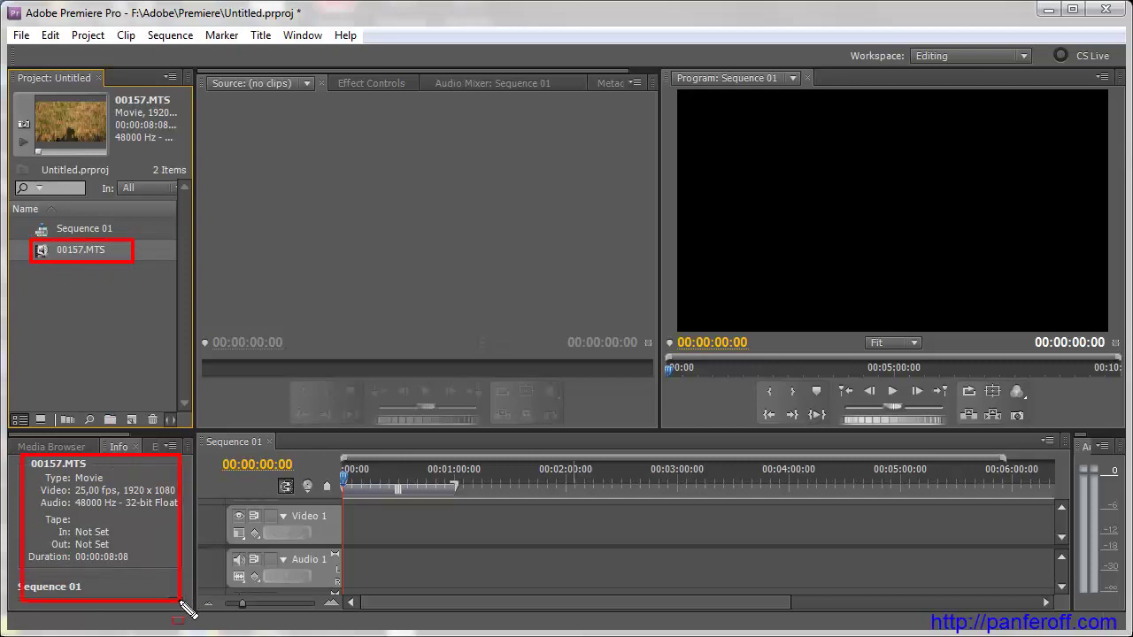
{"action": "key", "text": "Escape"}
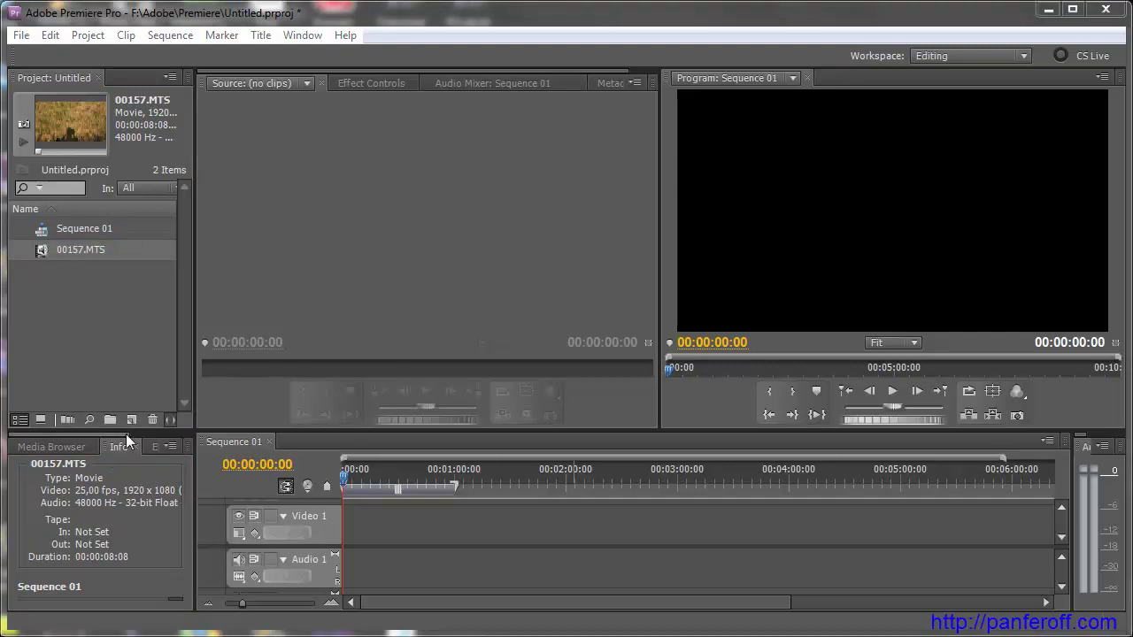
{"action": "left_click_drag", "start_coordinate": [126, 434], "coordinate": [190, 438]}
{"action": "left_click", "coordinate": [75, 448]}
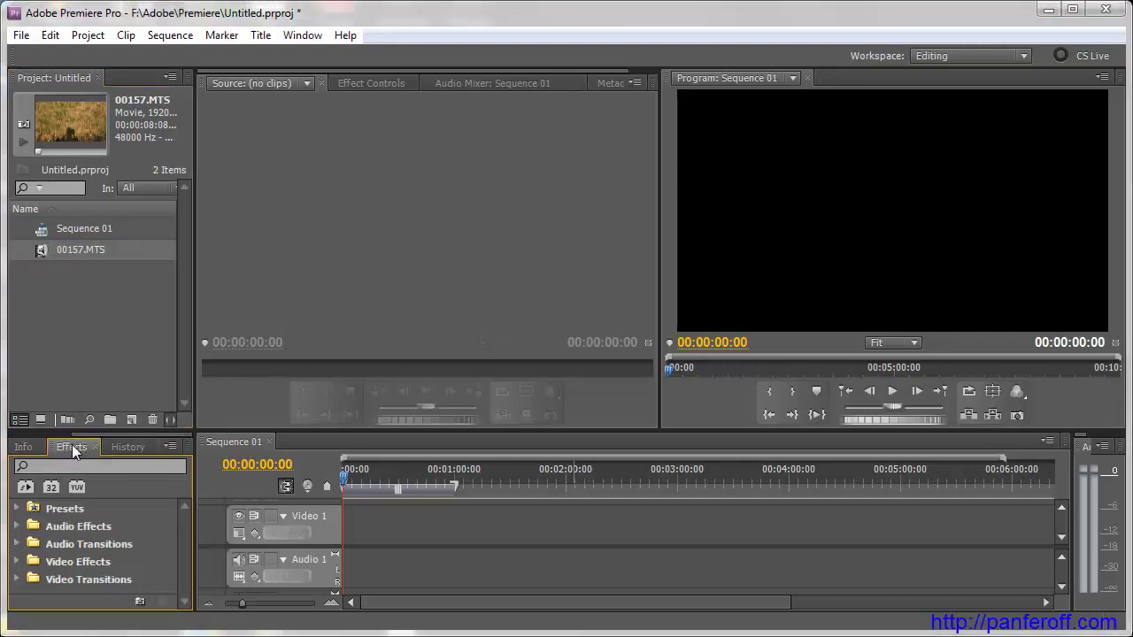
Expand and collapse Audio Effects > 5.1 and Presets, then show the History panel
{"action": "left_click", "coordinate": [17, 527]}
{"action": "left_click", "coordinate": [27, 544]}
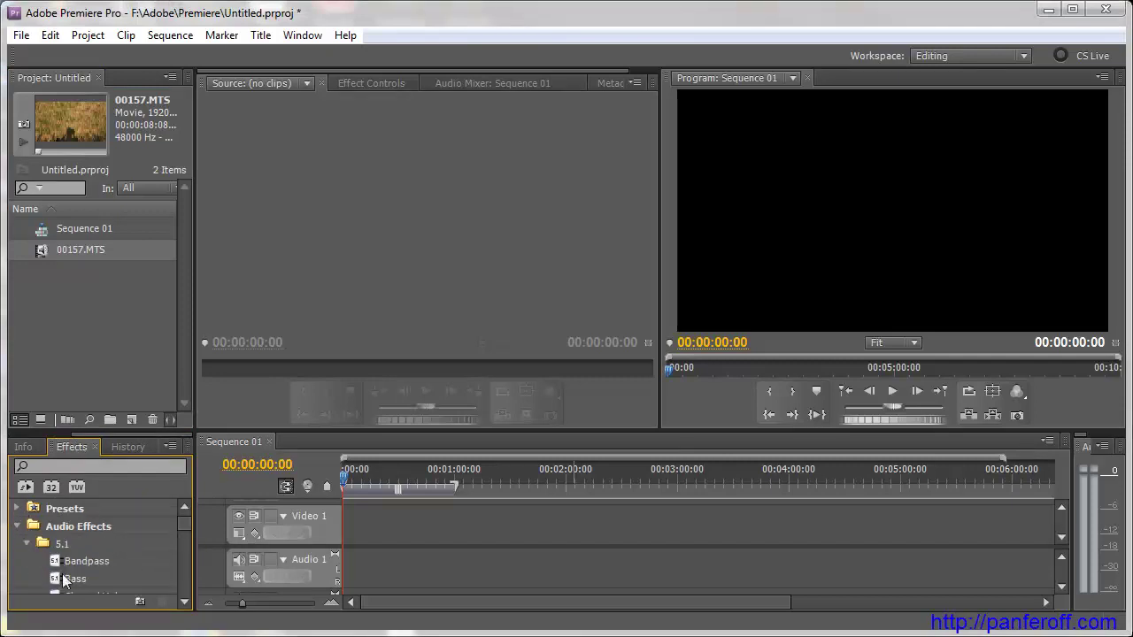
{"action": "left_click", "coordinate": [26, 544]}
{"action": "left_click", "coordinate": [17, 526]}
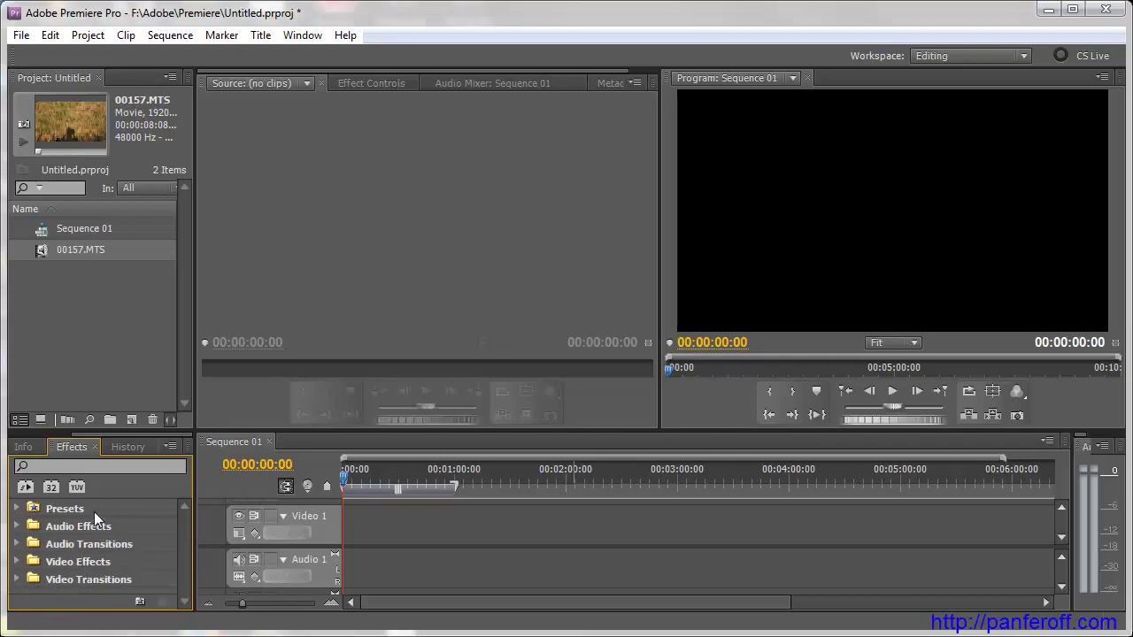
{"action": "left_click", "coordinate": [17, 508]}
{"action": "left_click", "coordinate": [17, 508]}
{"action": "left_click", "coordinate": [128, 447]}
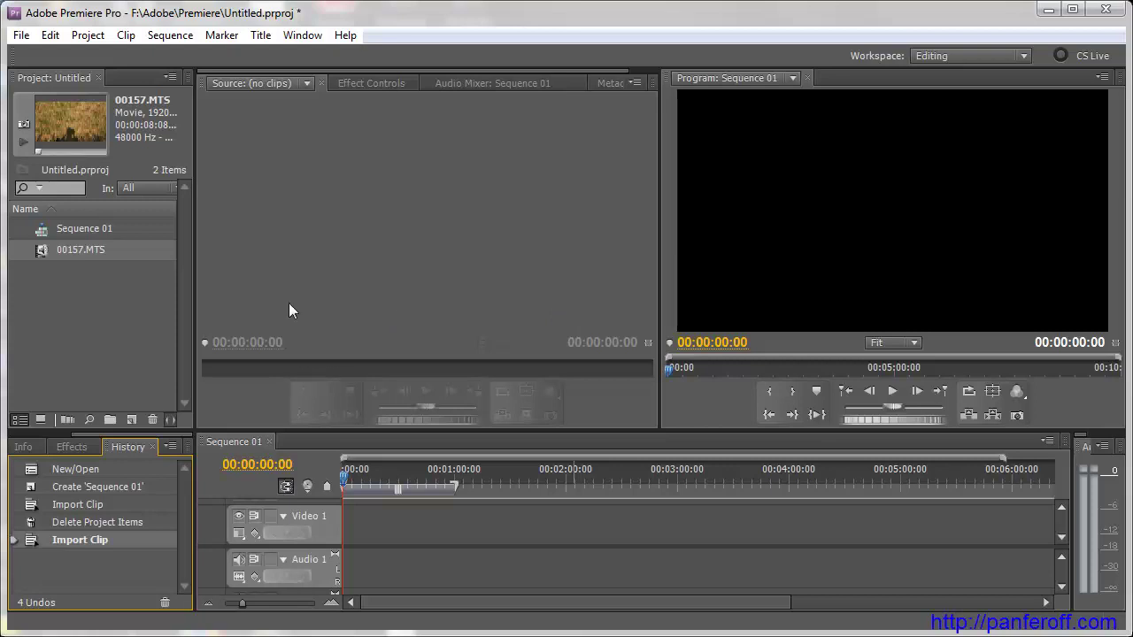
{"action": "left_click_drag", "start_coordinate": [197, 73], "coordinate": [660, 433]}
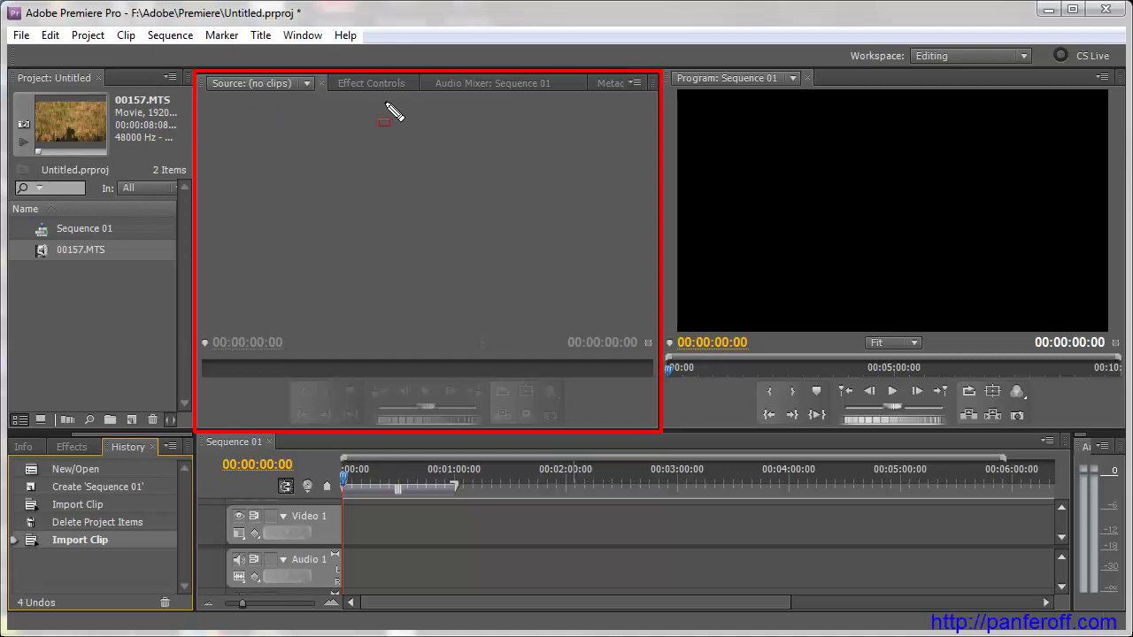
Open clip 00157.MTS from the Project panel in the Source monitor
{"action": "key", "text": "Escape"}
{"action": "key", "text": "ctrl+2"}
{"action": "left_click_drag", "start_coordinate": [200, 70], "coordinate": [334, 115]}
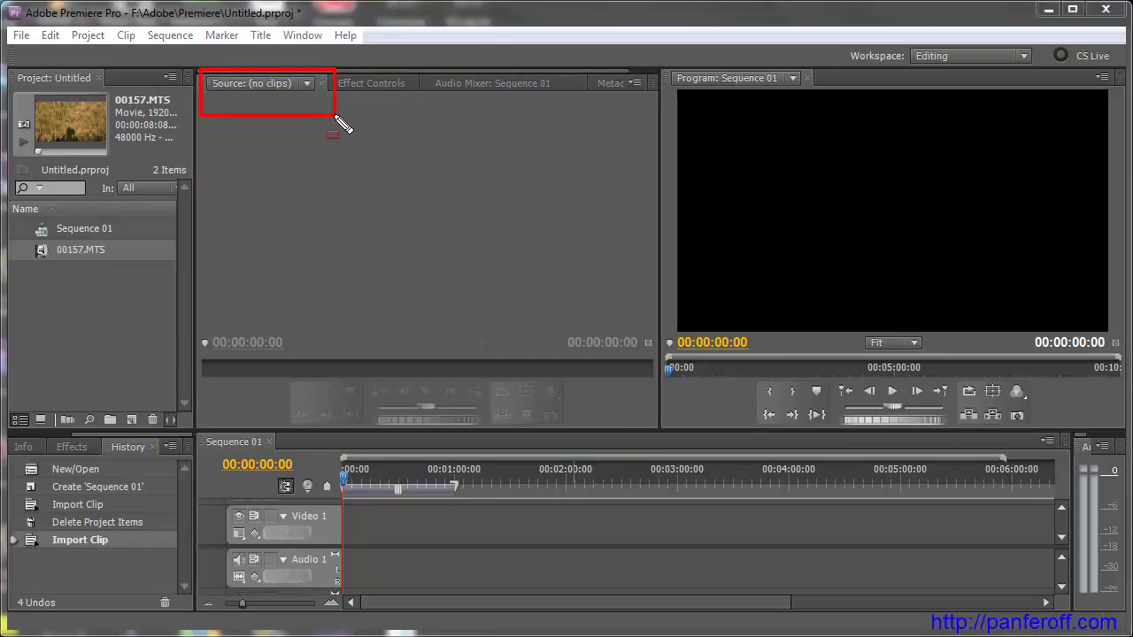
{"action": "left_click_drag", "start_coordinate": [207, 102], "coordinate": [635, 338]}
{"action": "key", "text": "Escape"}
{"action": "key", "text": "ctrl+2"}
{"action": "left_click_drag", "start_coordinate": [24, 239], "coordinate": [112, 263]}
{"action": "key", "text": "Escape"}
{"action": "left_click", "coordinate": [41, 250]}
{"action": "double_click", "coordinate": [41, 249]}
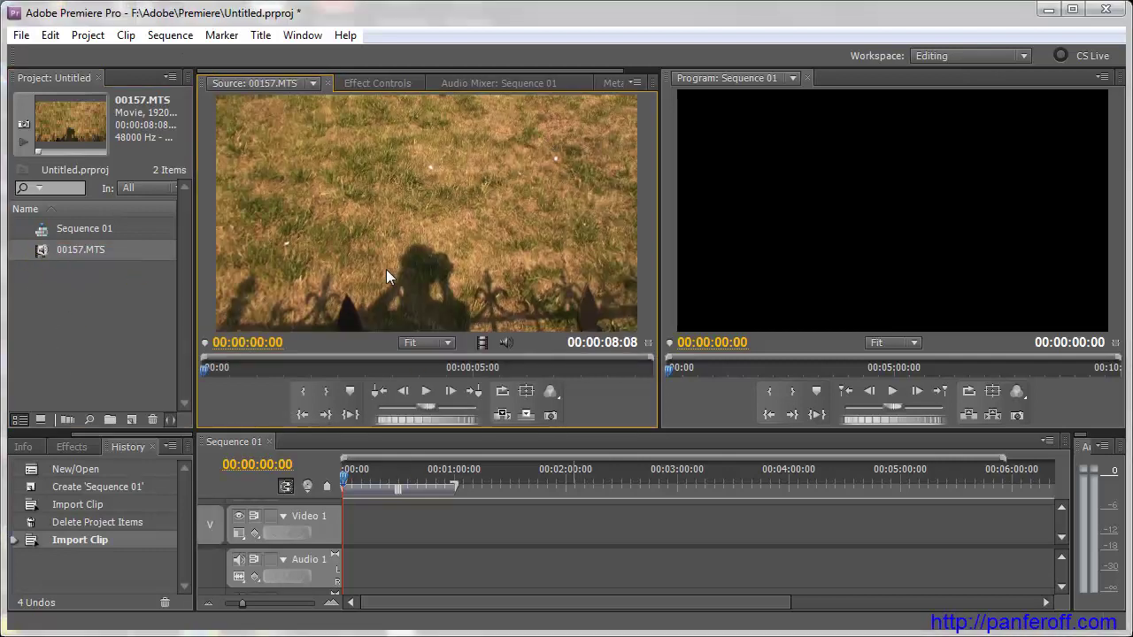
Scrub the clip forward to 00:00:06:03, then back to 00:00:04:08 at the pedestal
{"action": "left_click_drag", "start_coordinate": [205, 369], "coordinate": [533, 370]}
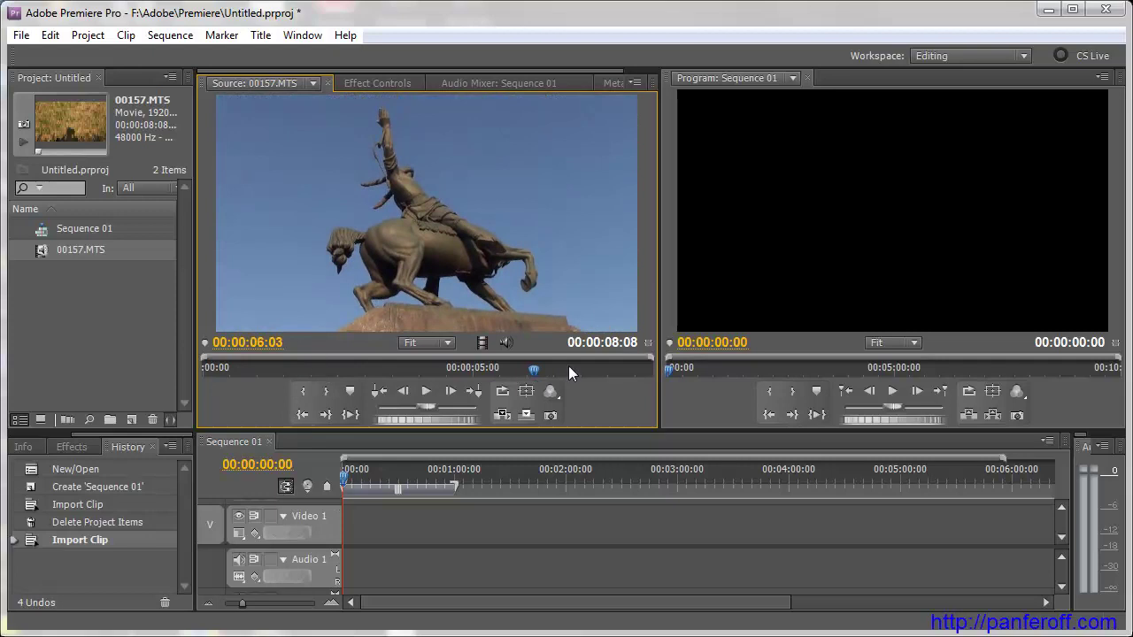
{"action": "left_click_drag", "start_coordinate": [537, 376], "coordinate": [437, 375]}
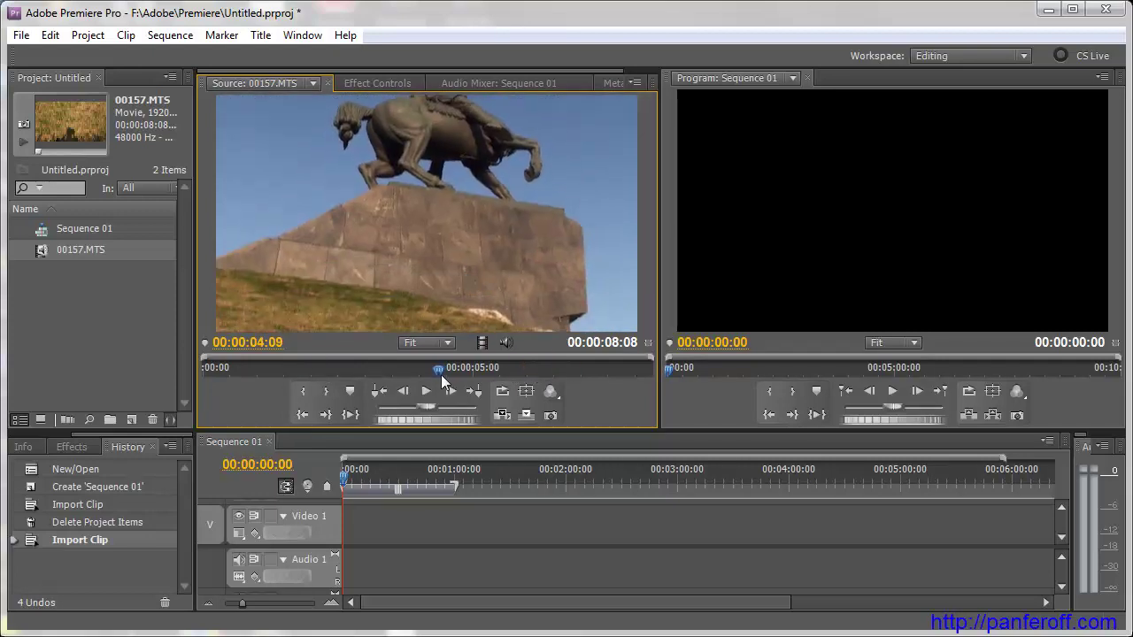
{"action": "left_click_drag", "start_coordinate": [342, 494], "coordinate": [733, 598]}
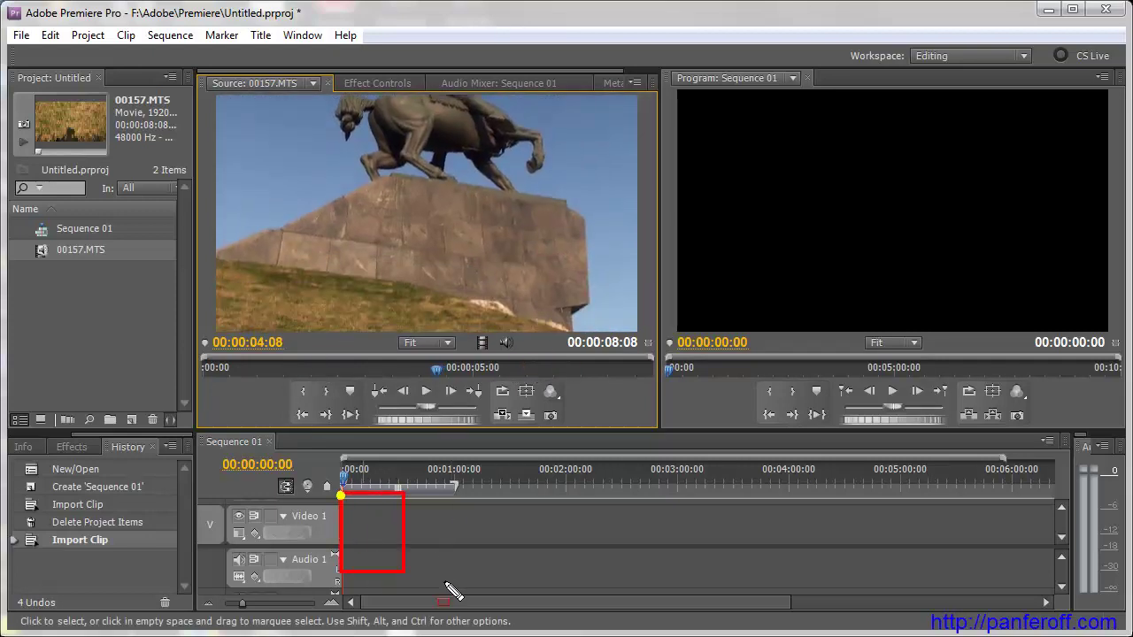
Show Effect Controls and place 00157.MTS at the start of Video 1
{"action": "left_click", "coordinate": [369, 82]}
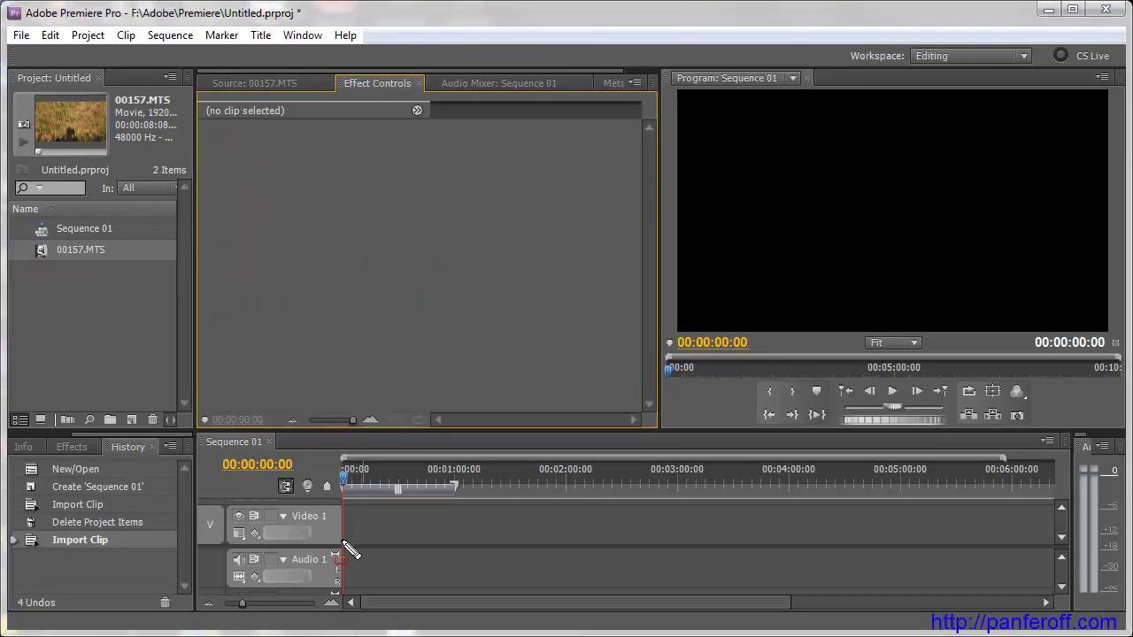
{"action": "mouse_move", "coordinate": [342, 505]}
{"action": "left_mouse_down"}
{"action": "mouse_move", "coordinate": [396, 570]}
{"action": "mouse_move", "coordinate": [911, 590]}
{"action": "left_mouse_up"}
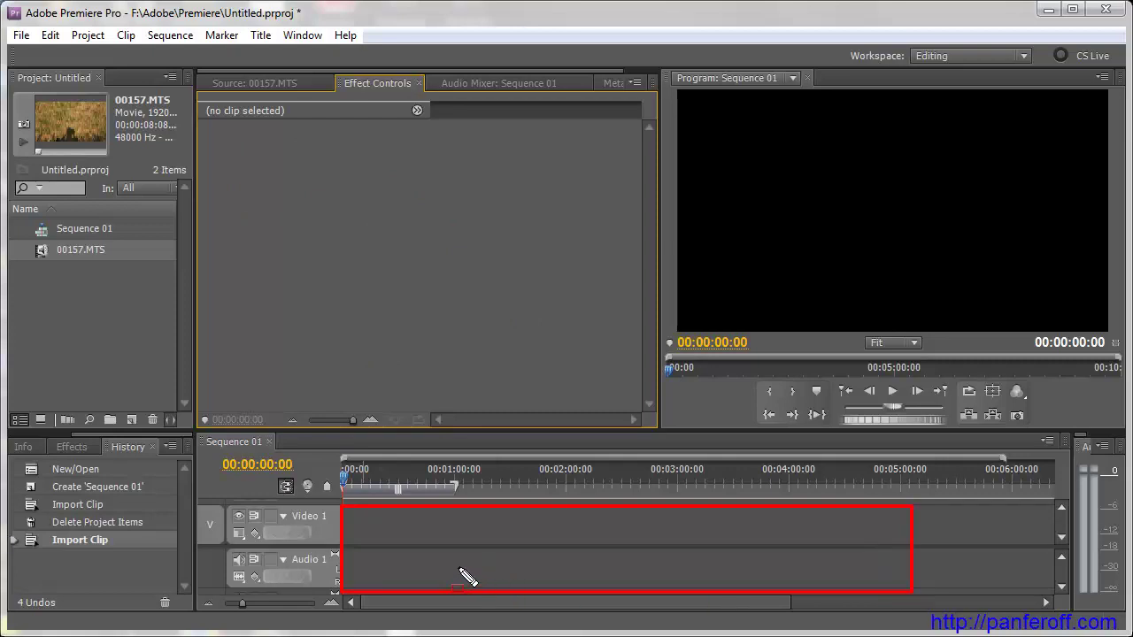
{"action": "key", "text": "Escape"}
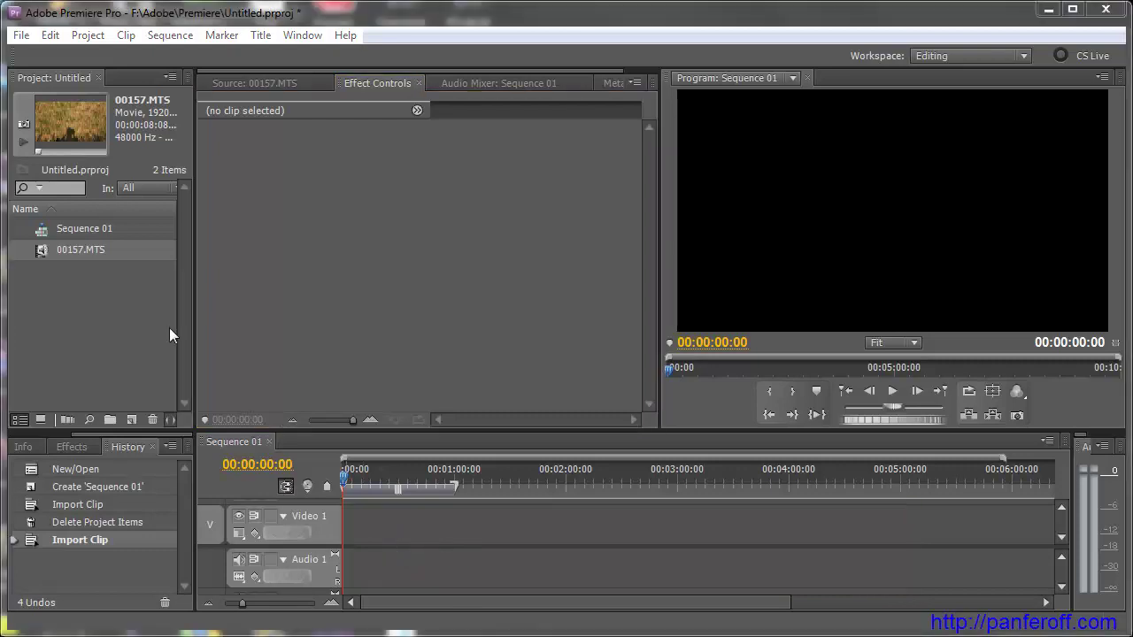
{"action": "mouse_move", "coordinate": [40, 248]}
{"action": "left_mouse_down"}
{"action": "mouse_move", "coordinate": [389, 529]}
{"action": "mouse_move", "coordinate": [347, 530]}
{"action": "left_mouse_up"}
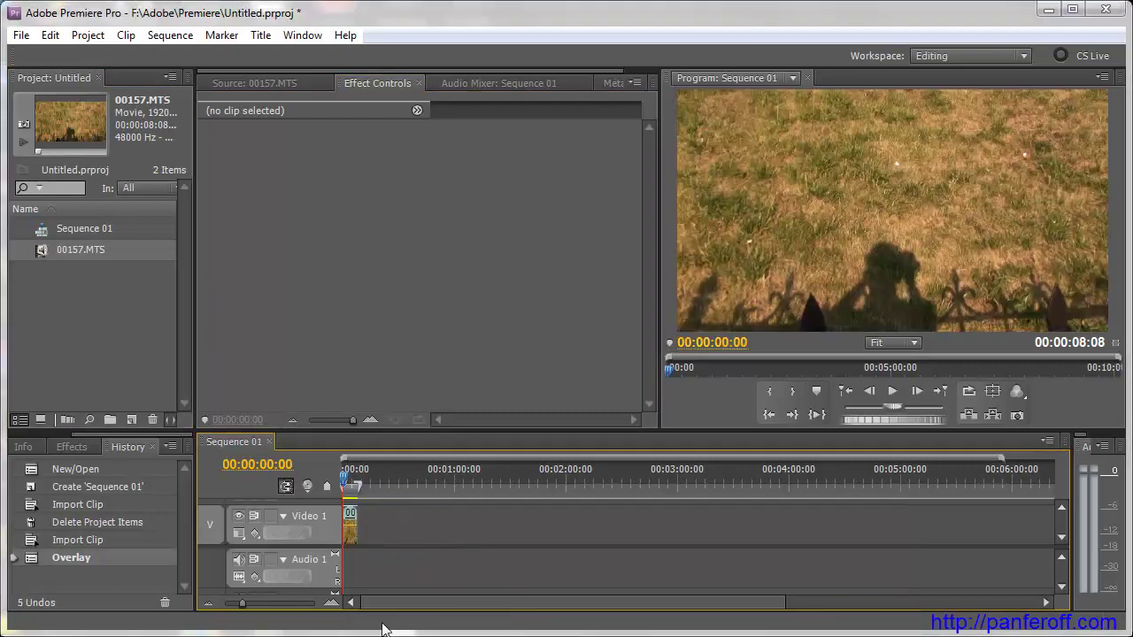
Zoom the timeline, set the playhead to 00:00:05:09, select the clip, then show the Audio Mixer
{"action": "left_click", "coordinate": [333, 603]}
{"action": "left_click", "coordinate": [332, 604]}
{"action": "left_click", "coordinate": [442, 470]}
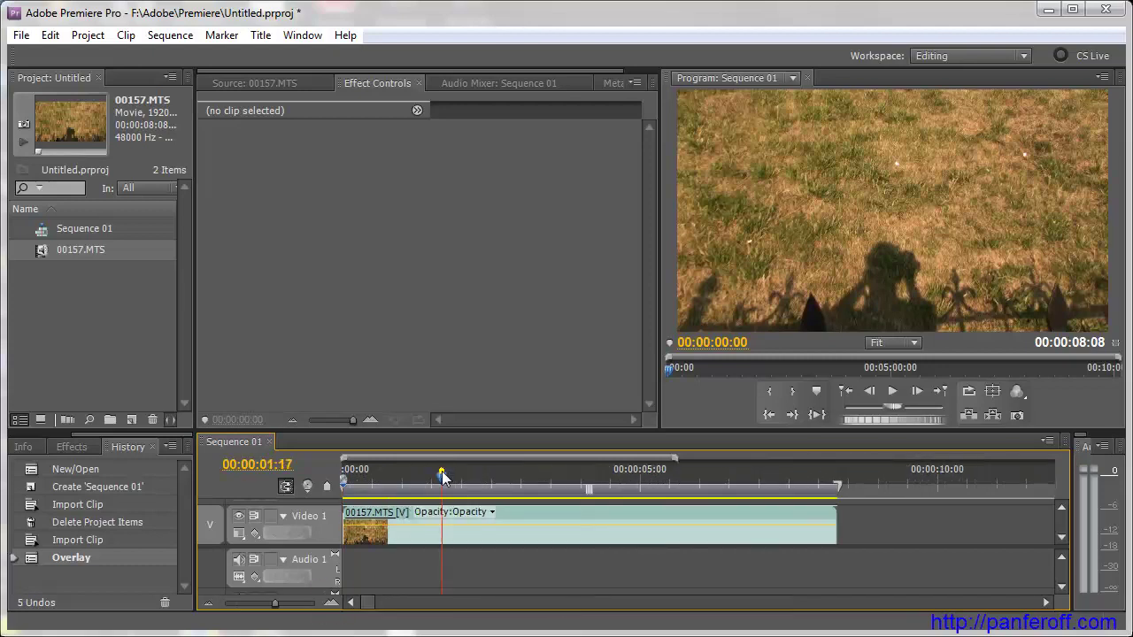
{"action": "left_click", "coordinate": [661, 472]}
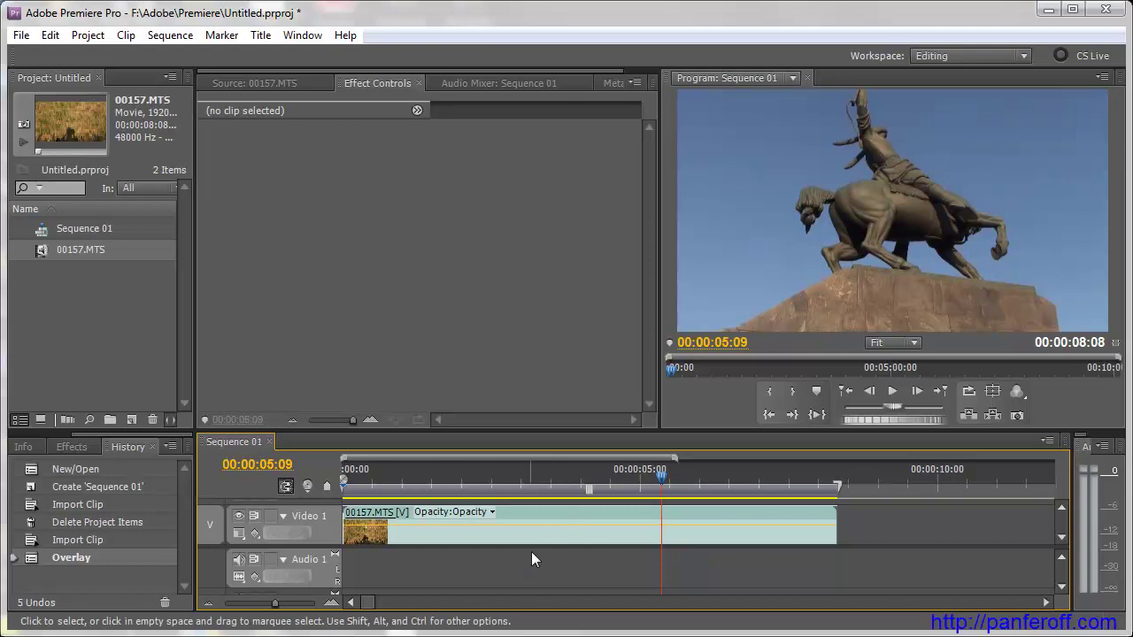
{"action": "left_click_drag", "start_coordinate": [545, 507], "coordinate": [695, 550]}
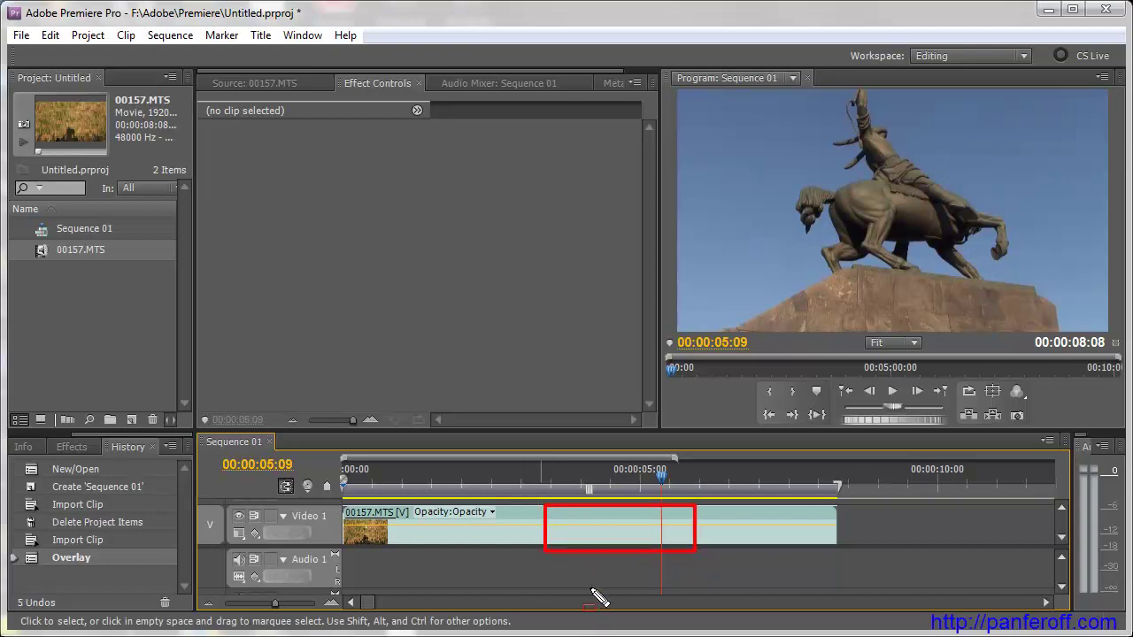
{"action": "left_click", "coordinate": [601, 510]}
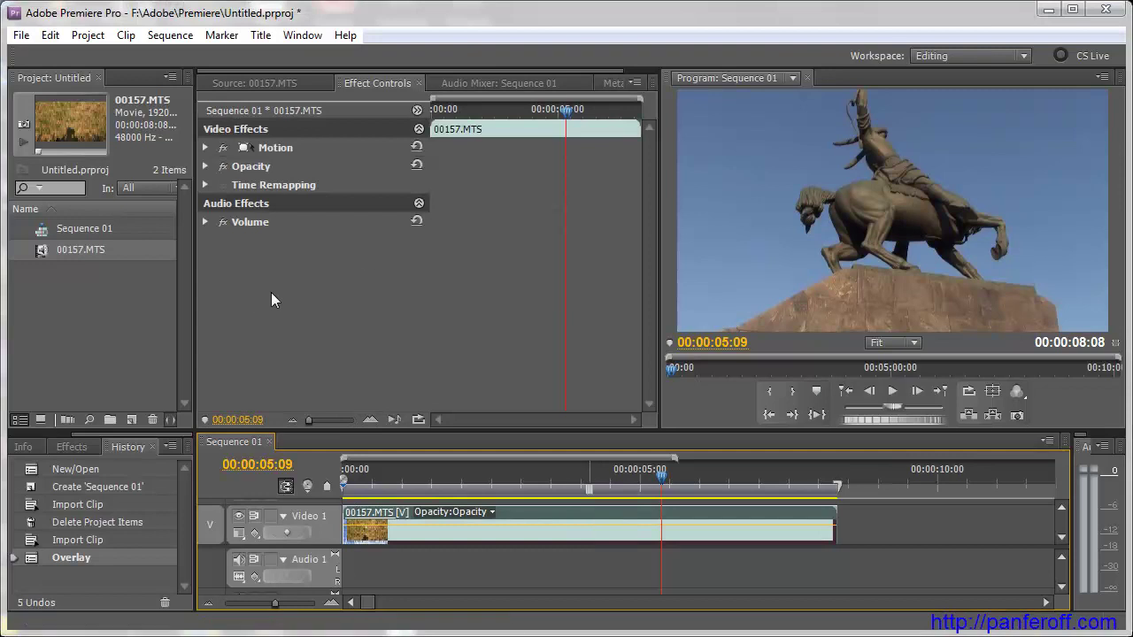
{"action": "left_click_drag", "start_coordinate": [189, 106], "coordinate": [445, 264]}
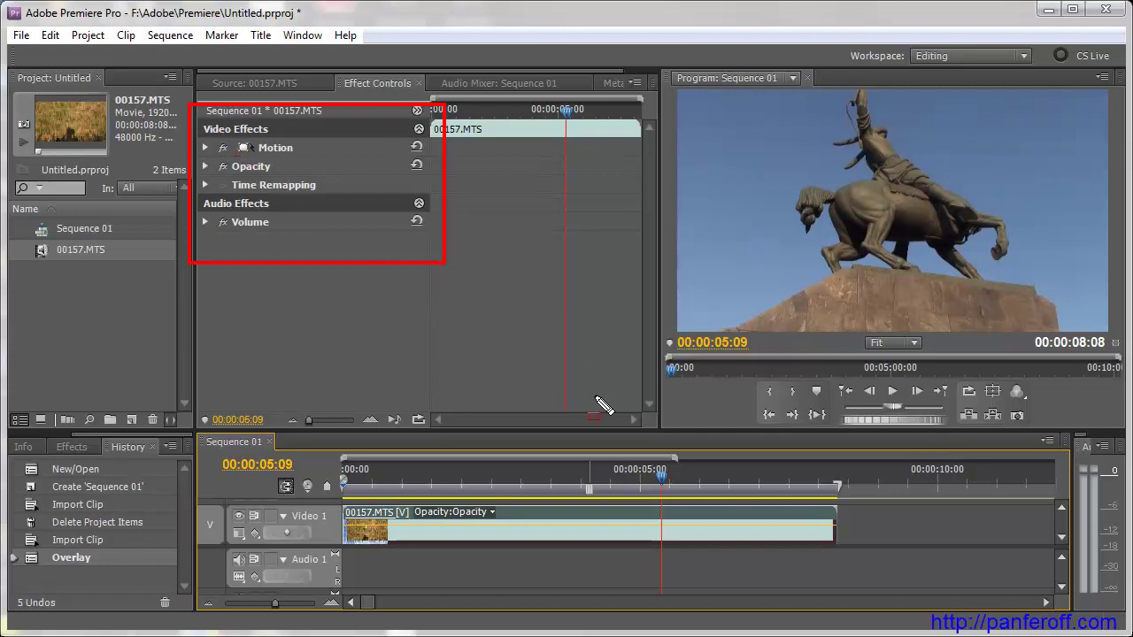
{"action": "left_click", "coordinate": [491, 83]}
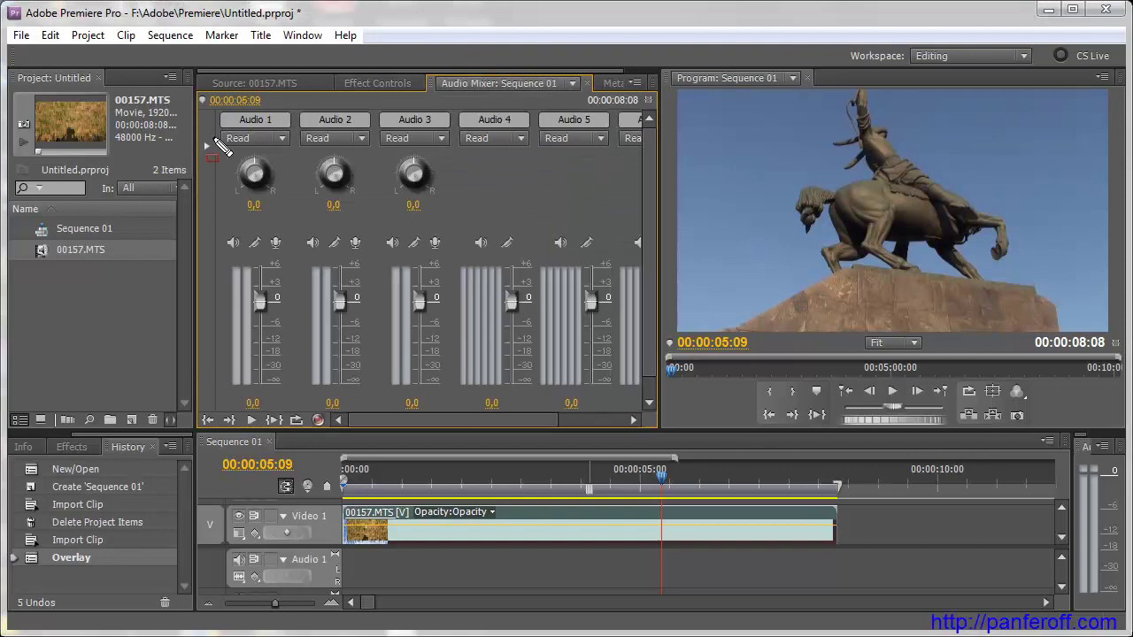
Play Sequence 01, stop at 00:00:07:18, and show the Metadata panel
{"action": "left_click_drag", "start_coordinate": [207, 103], "coordinate": [639, 416]}
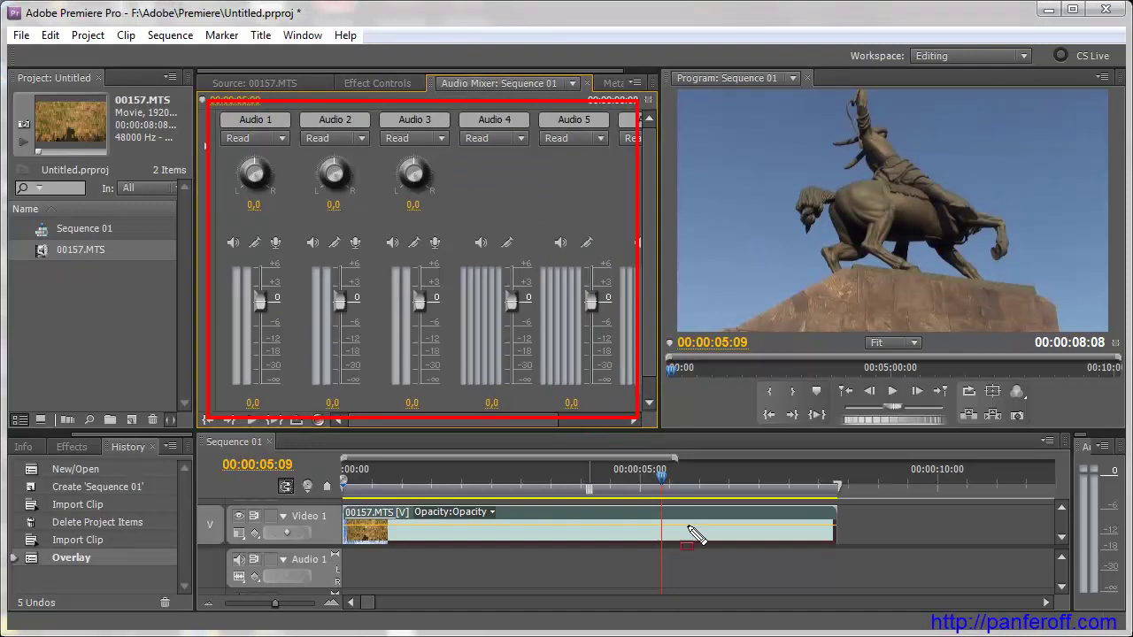
{"action": "left_click", "coordinate": [890, 392]}
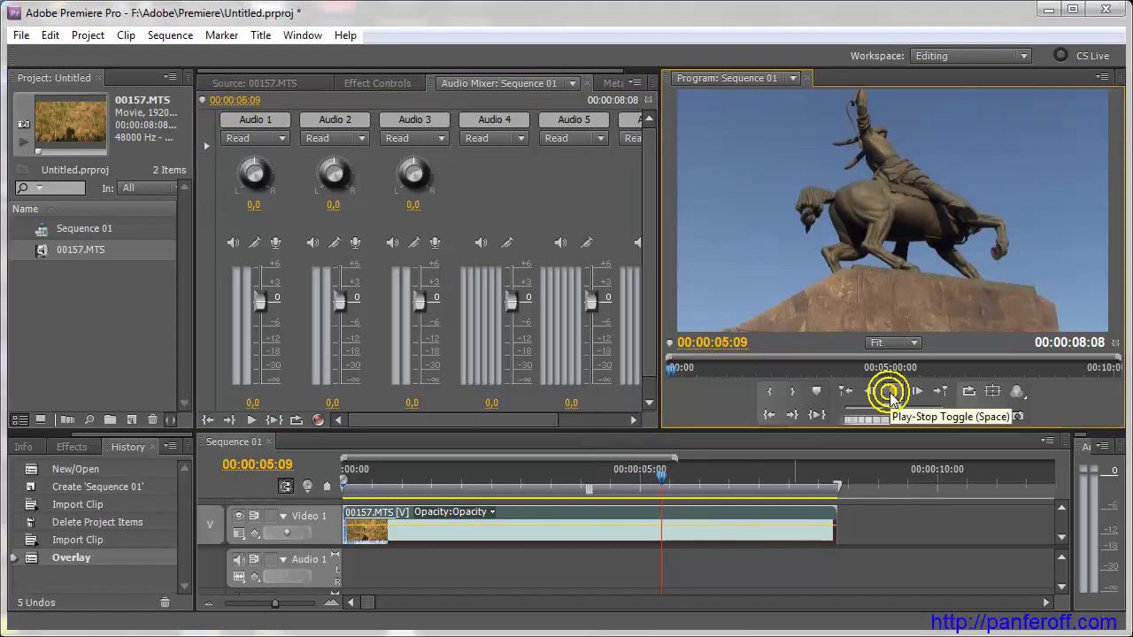
{"action": "left_click", "coordinate": [893, 390]}
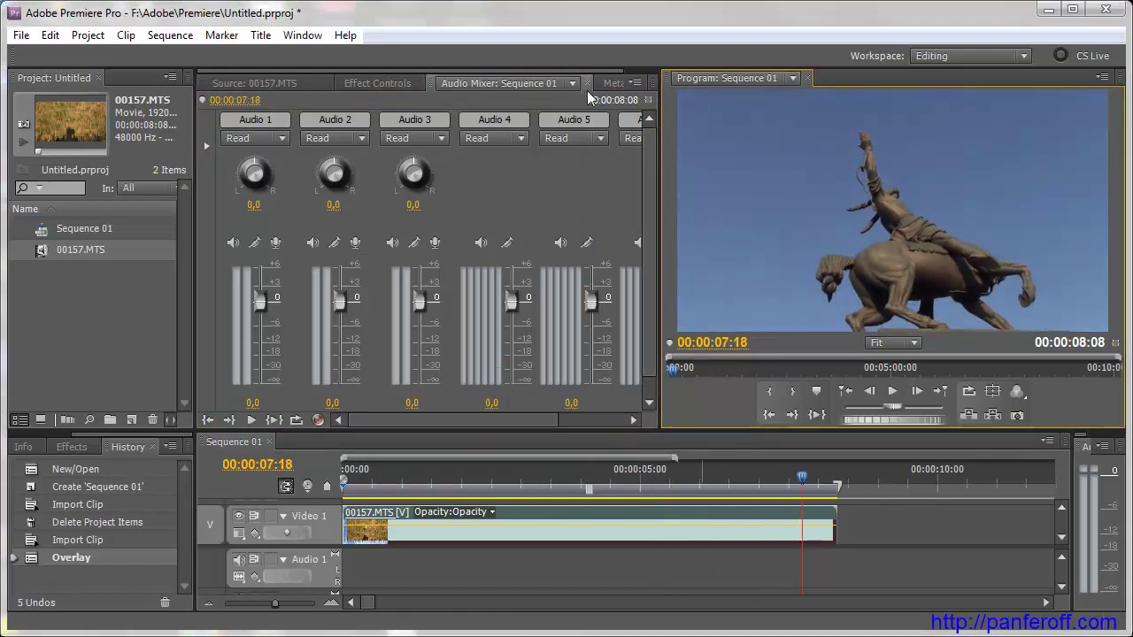
{"action": "scroll", "coordinate": [581, 83], "scroll_direction": "down", "scroll_amount": 2}
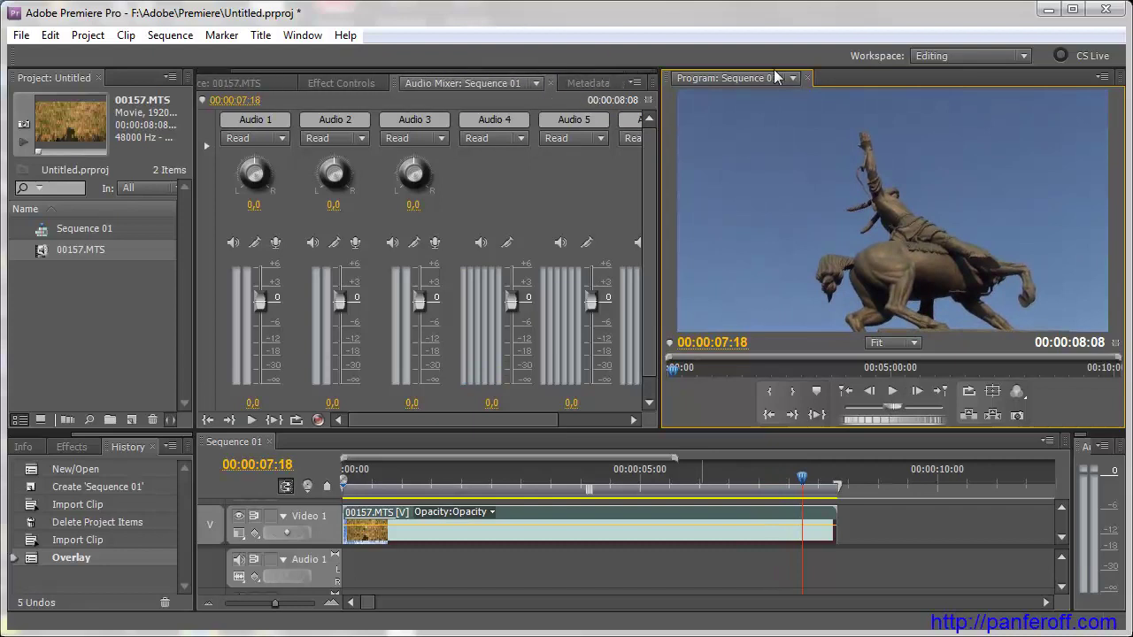
{"action": "left_click", "coordinate": [591, 82]}
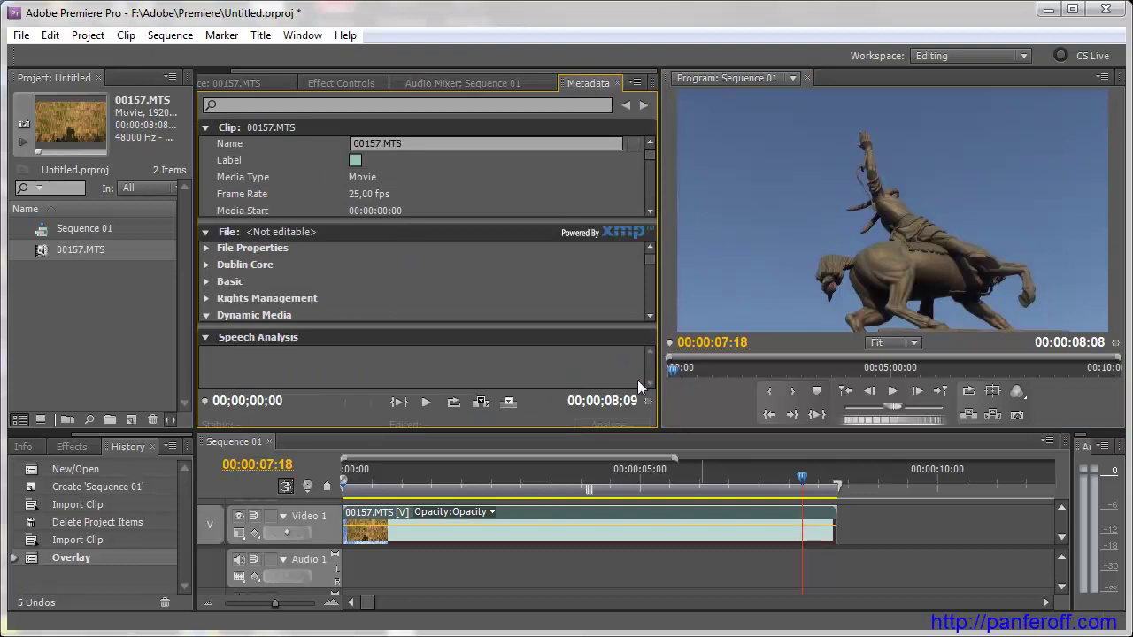
Enter a Scene value for 00157.MTS and step through the Shot field
{"action": "left_click_drag", "start_coordinate": [652, 156], "coordinate": [646, 237]}
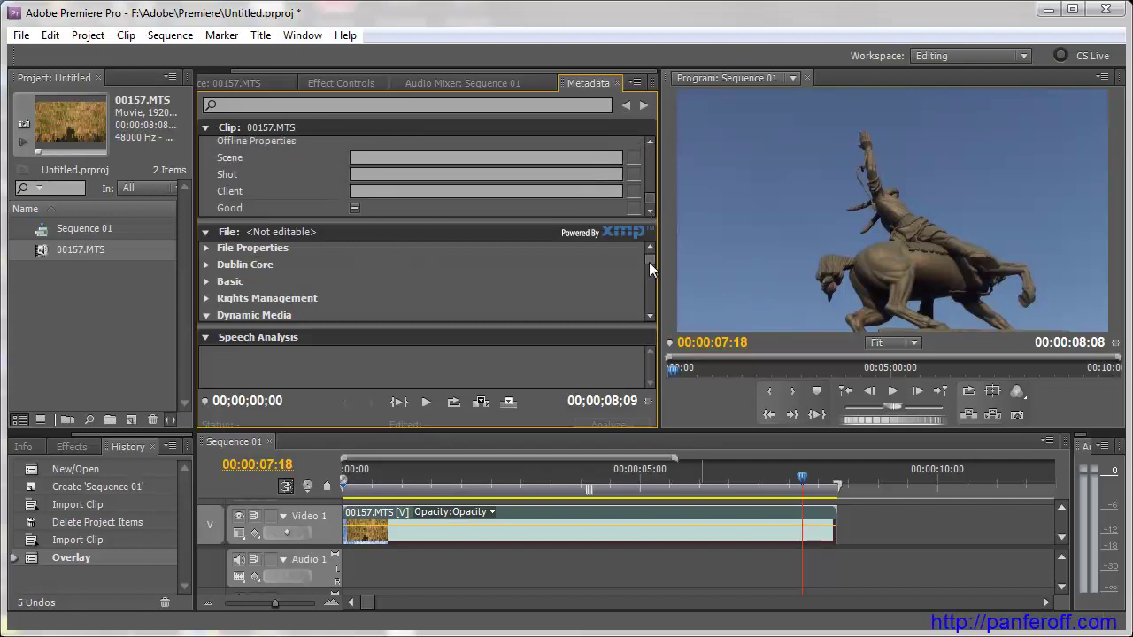
{"action": "mouse_move", "coordinate": [650, 262]}
{"action": "left_mouse_down"}
{"action": "mouse_move", "coordinate": [647, 308]}
{"action": "mouse_move", "coordinate": [650, 253]}
{"action": "left_mouse_up"}
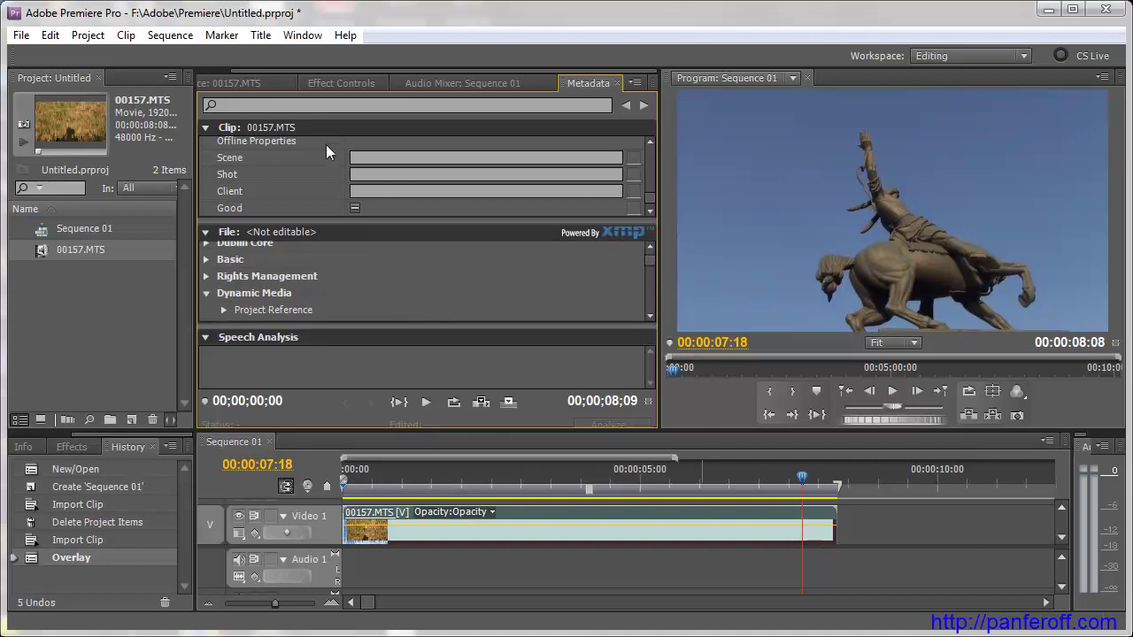
{"action": "left_click", "coordinate": [362, 156]}
{"action": "type", "text": "вклкп"}
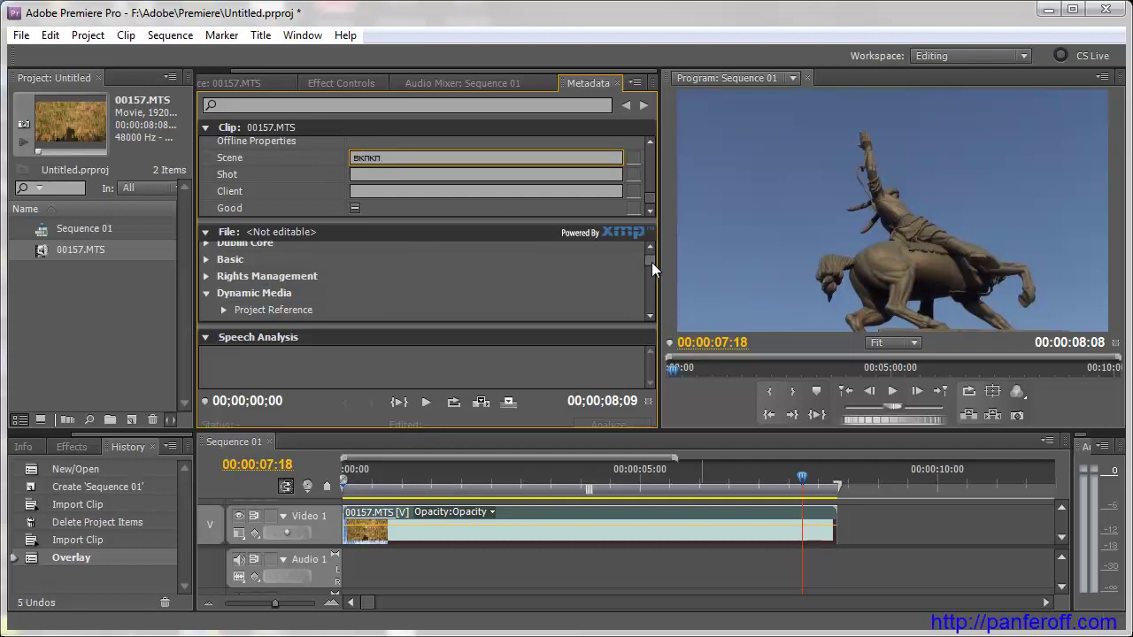
{"action": "left_click", "coordinate": [652, 262]}
{"action": "left_click", "coordinate": [403, 259]}
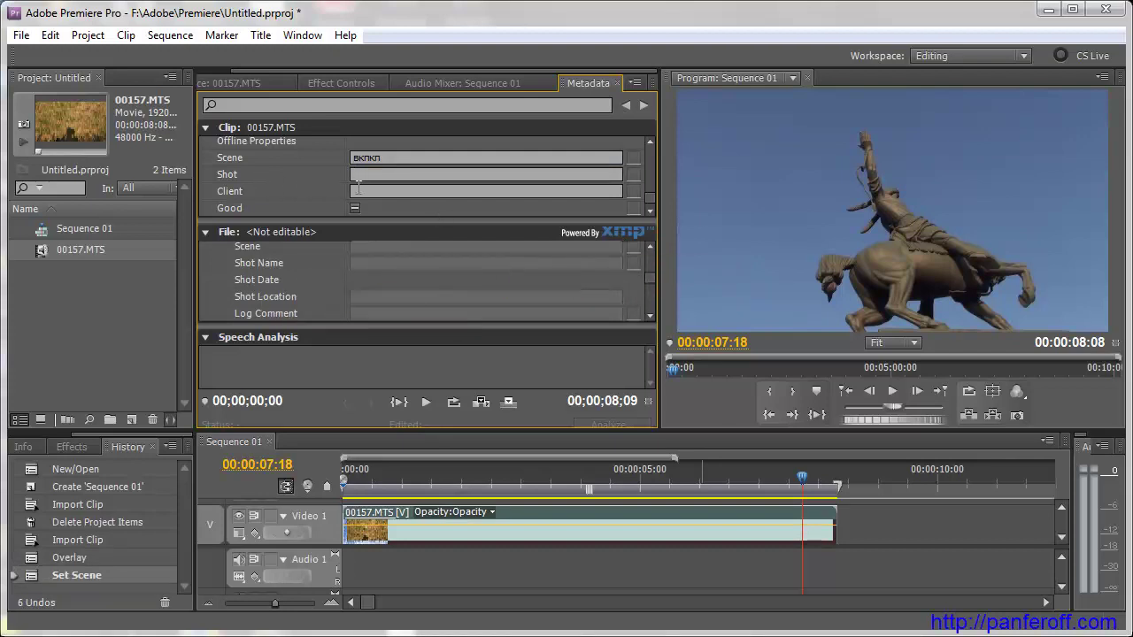
{"action": "left_click", "coordinate": [384, 160]}
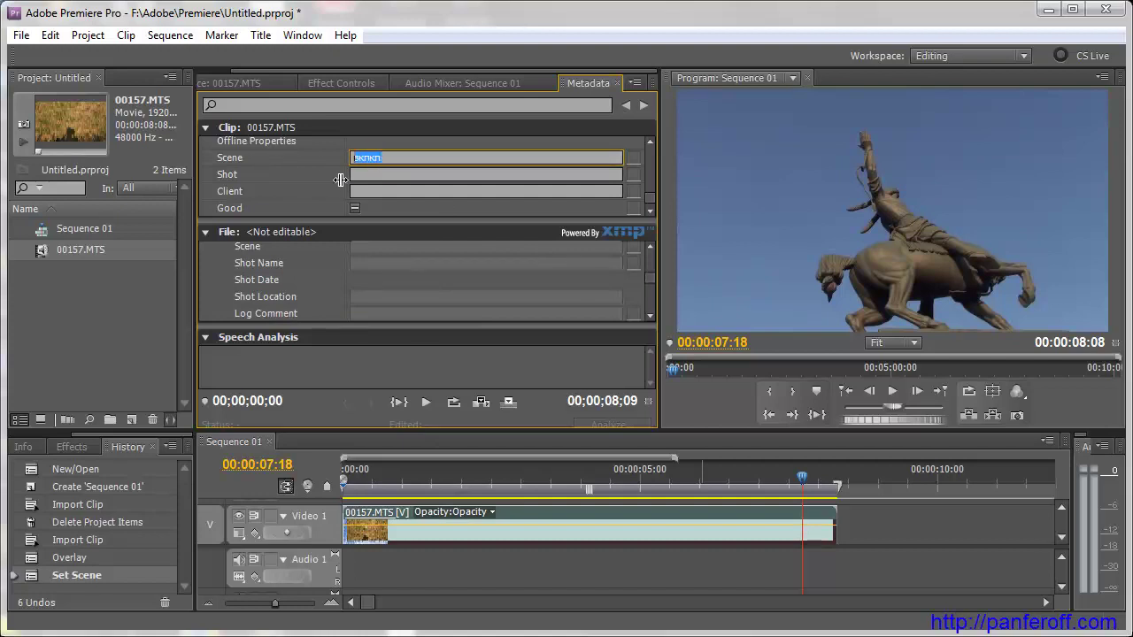
{"action": "left_click", "coordinate": [364, 174]}
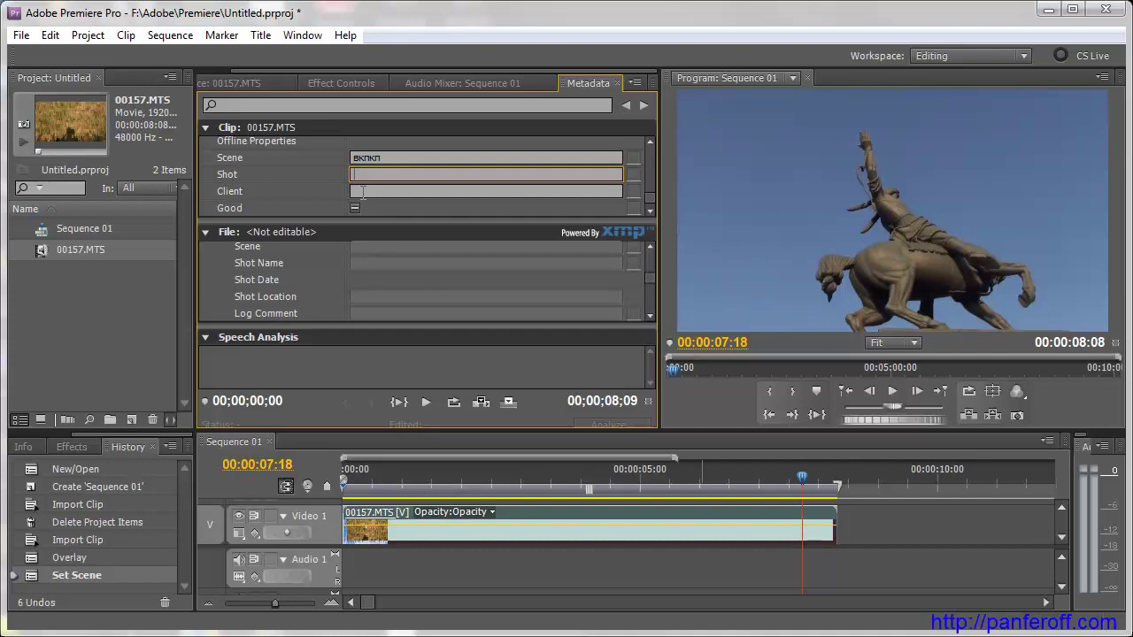
{"action": "left_click", "coordinate": [363, 192]}
{"action": "left_click", "coordinate": [649, 201]}
Scroll down to the Tape Name and Description metadata fields
{"action": "left_click_drag", "start_coordinate": [650, 205], "coordinate": [655, 181]}
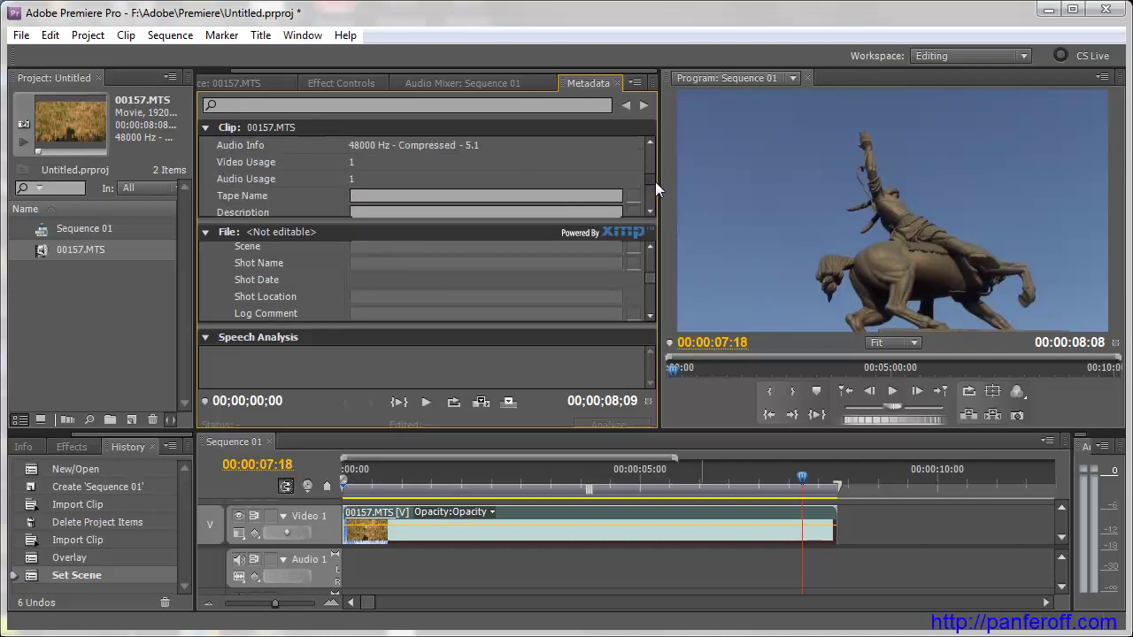
{"action": "scroll", "coordinate": [655, 181], "scroll_direction": "down", "scroll_amount": 1}
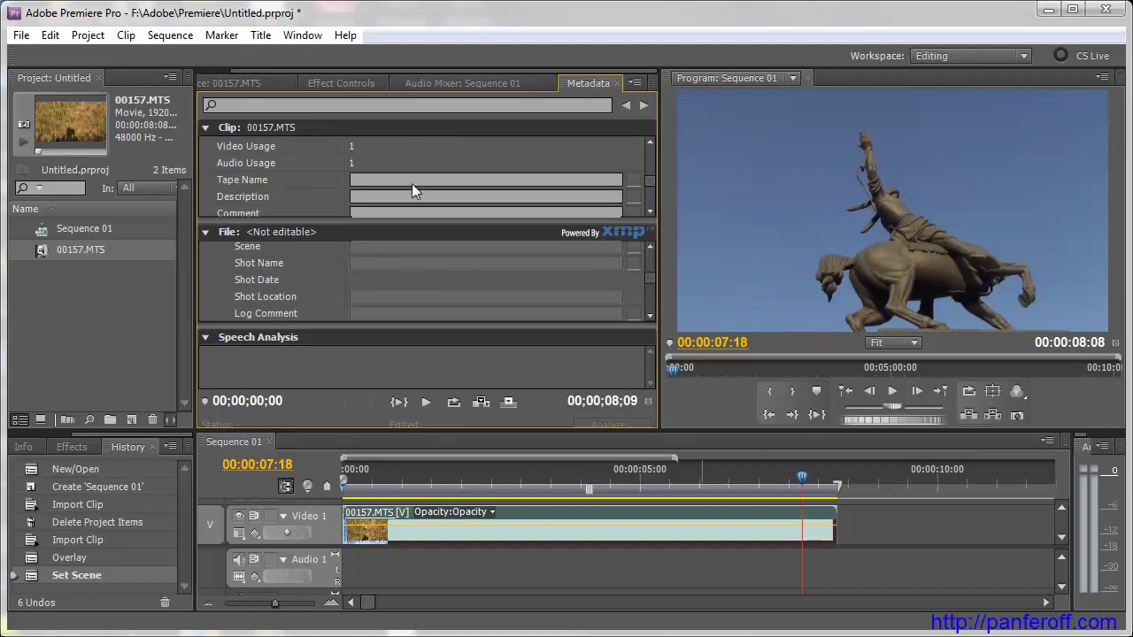
{"action": "left_click", "coordinate": [376, 179]}
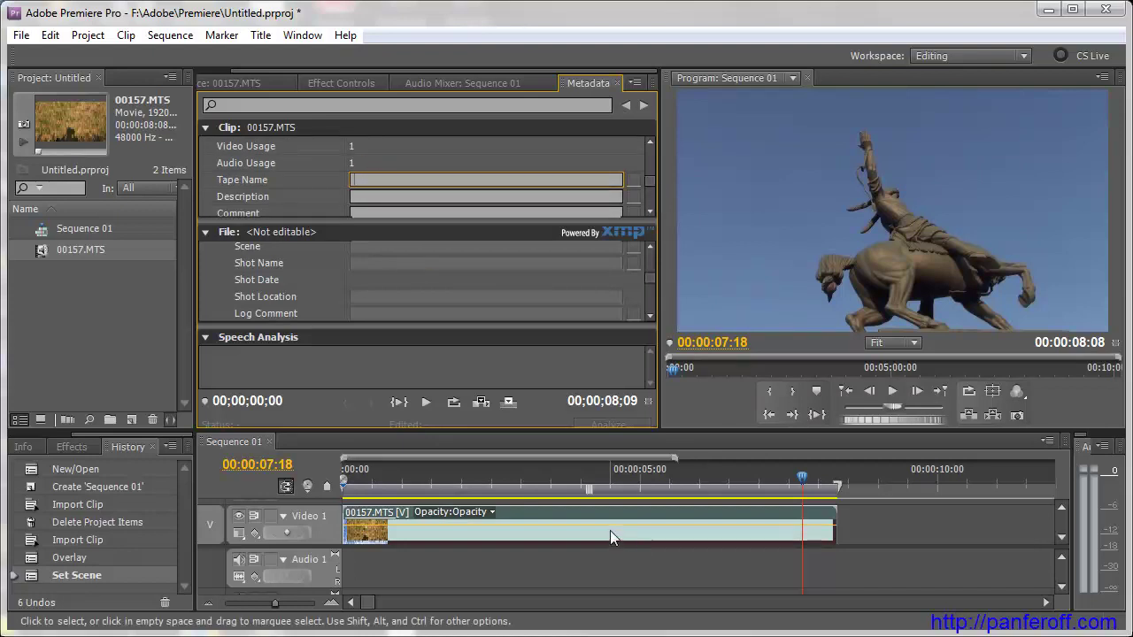
{"action": "left_click", "coordinate": [368, 195]}
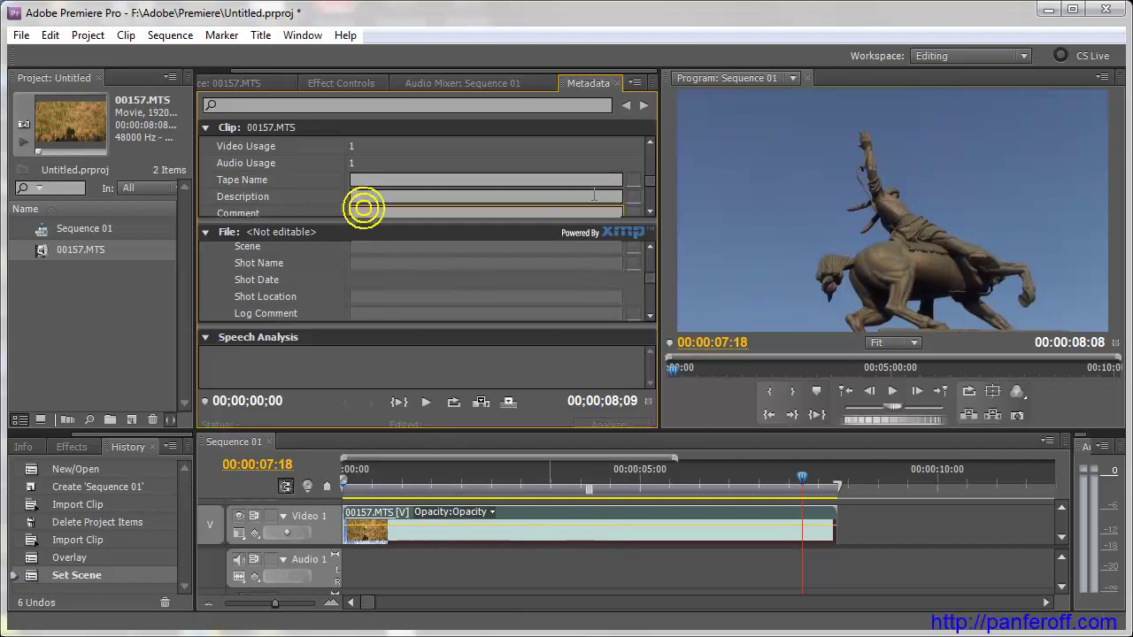
{"action": "scroll", "coordinate": [653, 184], "scroll_direction": "down", "scroll_amount": 1}
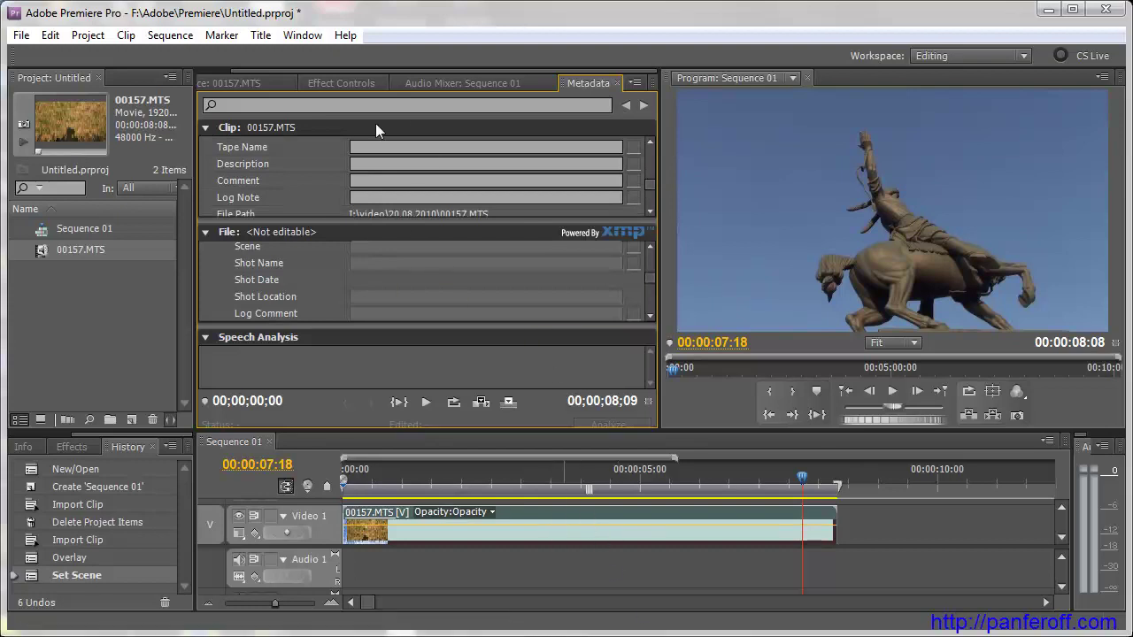
{"action": "left_click", "coordinate": [576, 83]}
View and dismiss the Program monitor panel's options menu
{"action": "mouse_move", "coordinate": [659, 70]}
{"action": "left_mouse_down"}
{"action": "mouse_move", "coordinate": [788, 320]}
{"action": "mouse_move", "coordinate": [1126, 429]}
{"action": "left_mouse_up"}
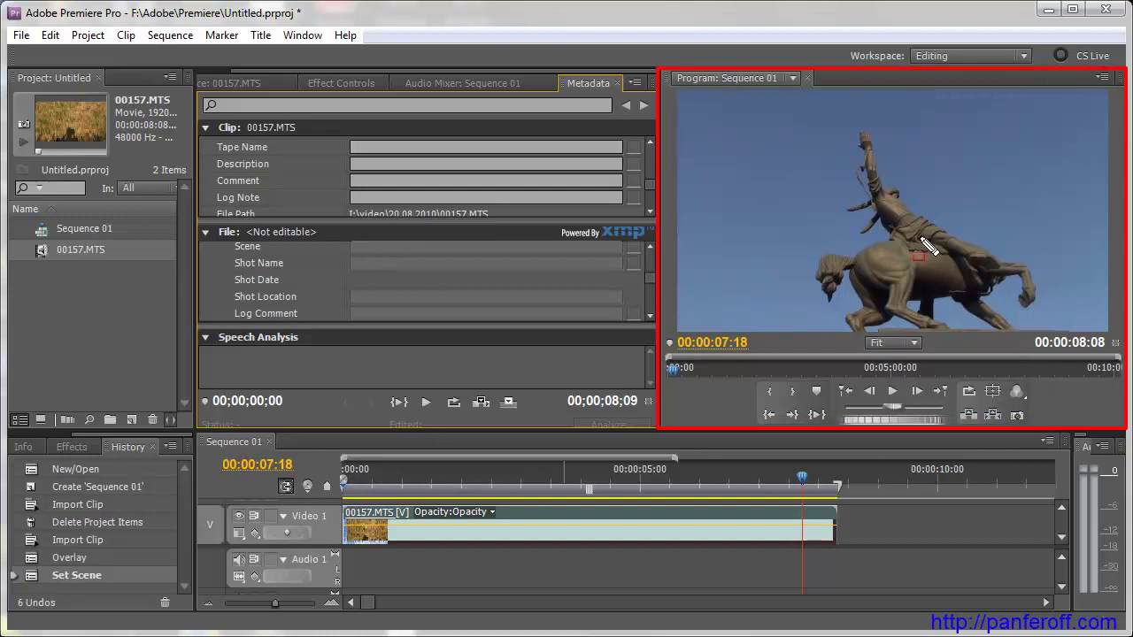
{"action": "left_click", "coordinate": [674, 106]}
{"action": "key", "text": "Escape"}
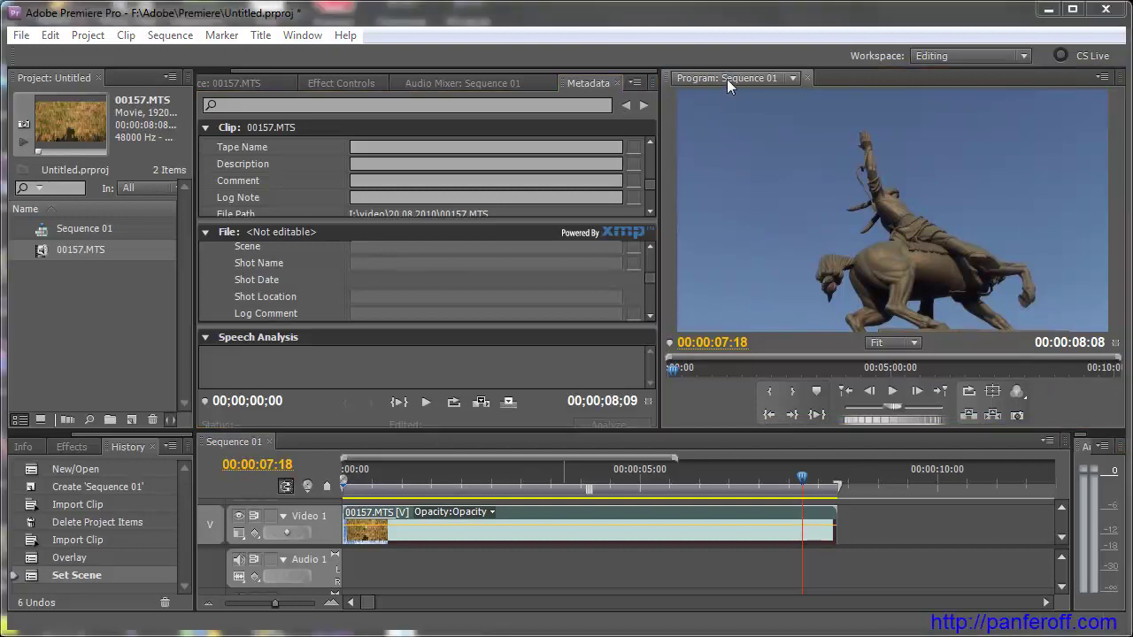
{"action": "left_click", "coordinate": [792, 78]}
{"action": "left_click", "coordinate": [794, 77]}
{"action": "left_click_drag", "start_coordinate": [202, 433], "coordinate": [284, 464]}
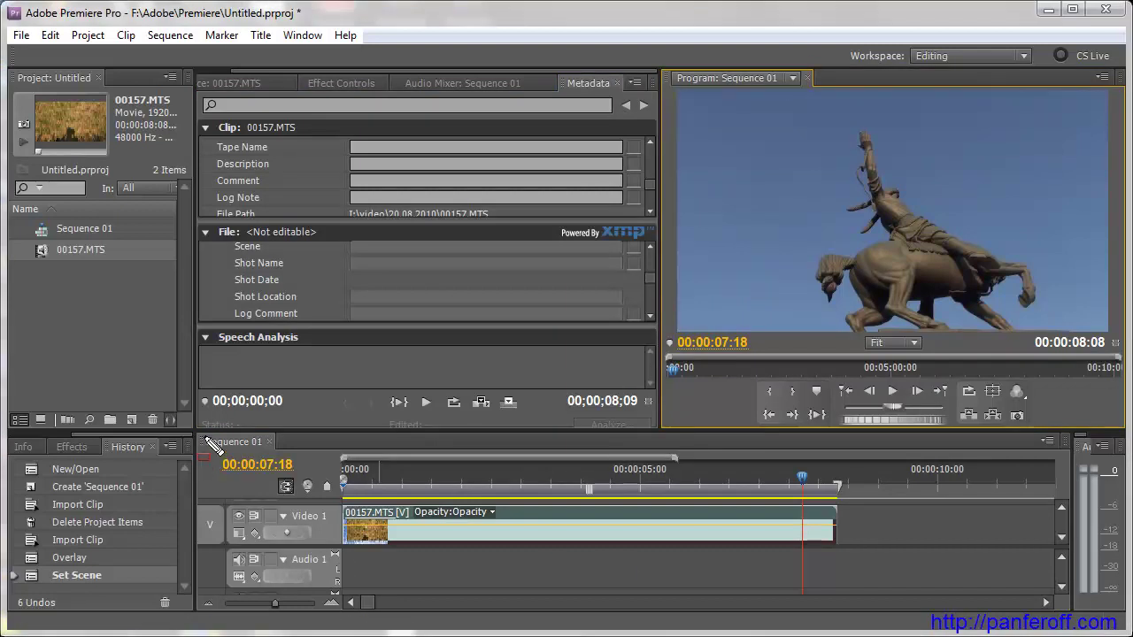
{"action": "key", "text": "Escape"}
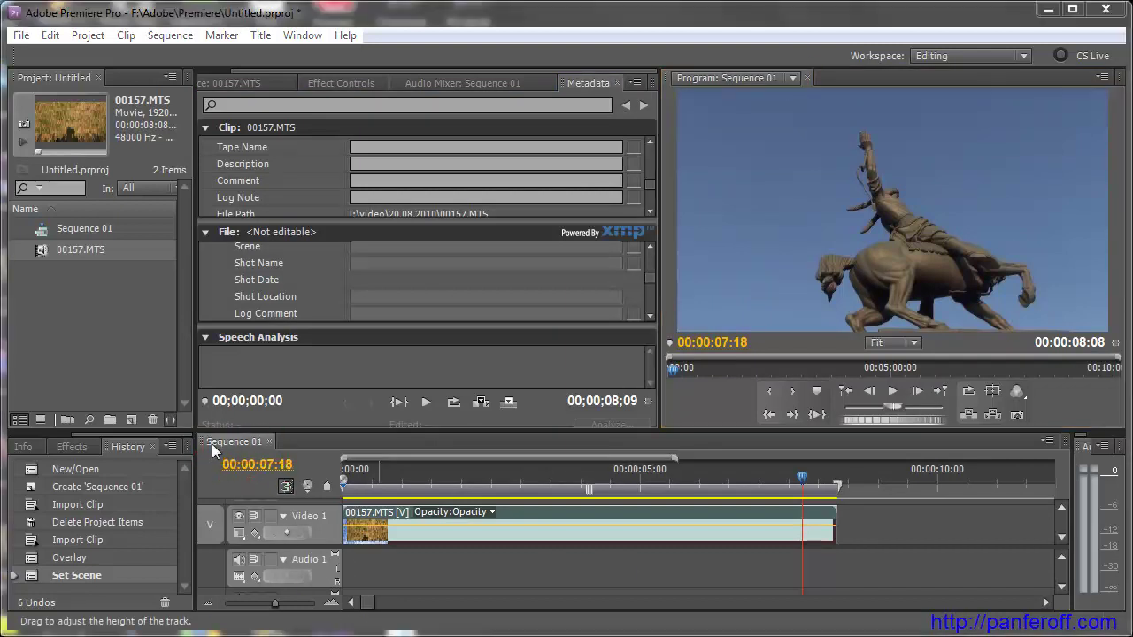
{"action": "left_click_drag", "start_coordinate": [196, 434], "coordinate": [1073, 615]}
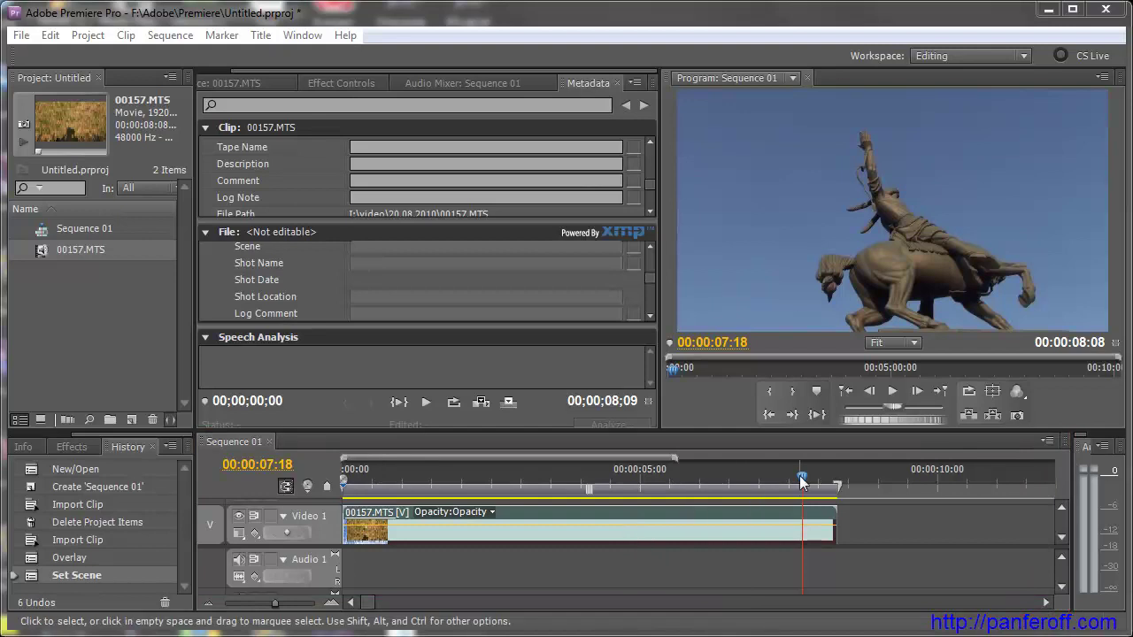
Scrub the playhead to about five seconds and widen the Audio Master Meters panel
{"action": "mouse_move", "coordinate": [802, 479]}
{"action": "left_mouse_down"}
{"action": "mouse_move", "coordinate": [421, 479]}
{"action": "mouse_move", "coordinate": [463, 479]}
{"action": "left_mouse_up"}
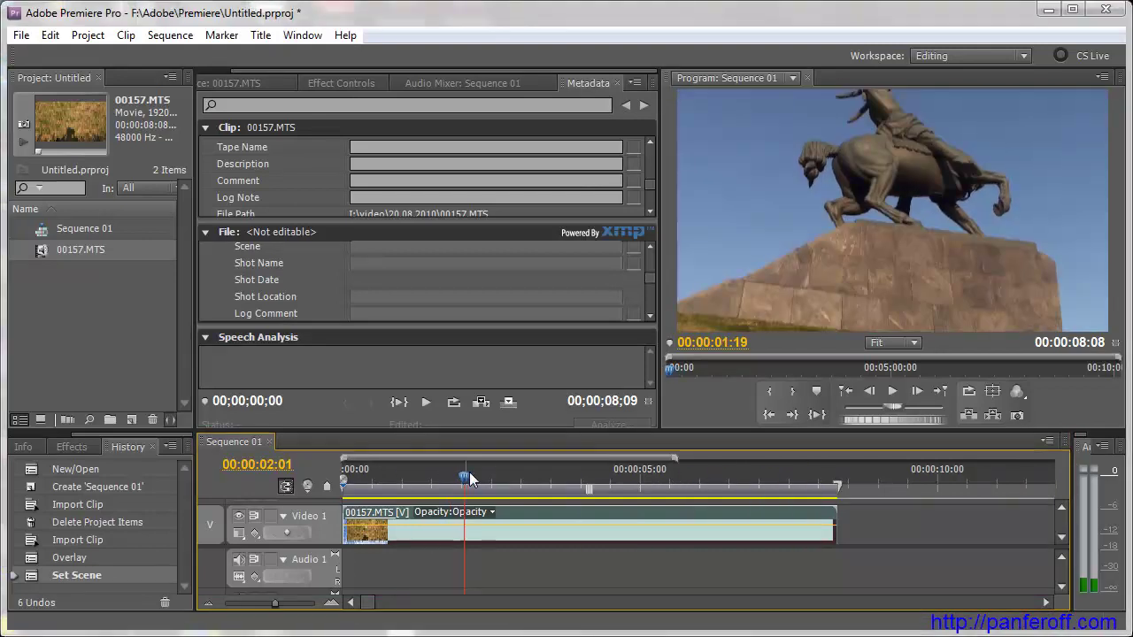
{"action": "left_click_drag", "start_coordinate": [681, 87], "coordinate": [1112, 344]}
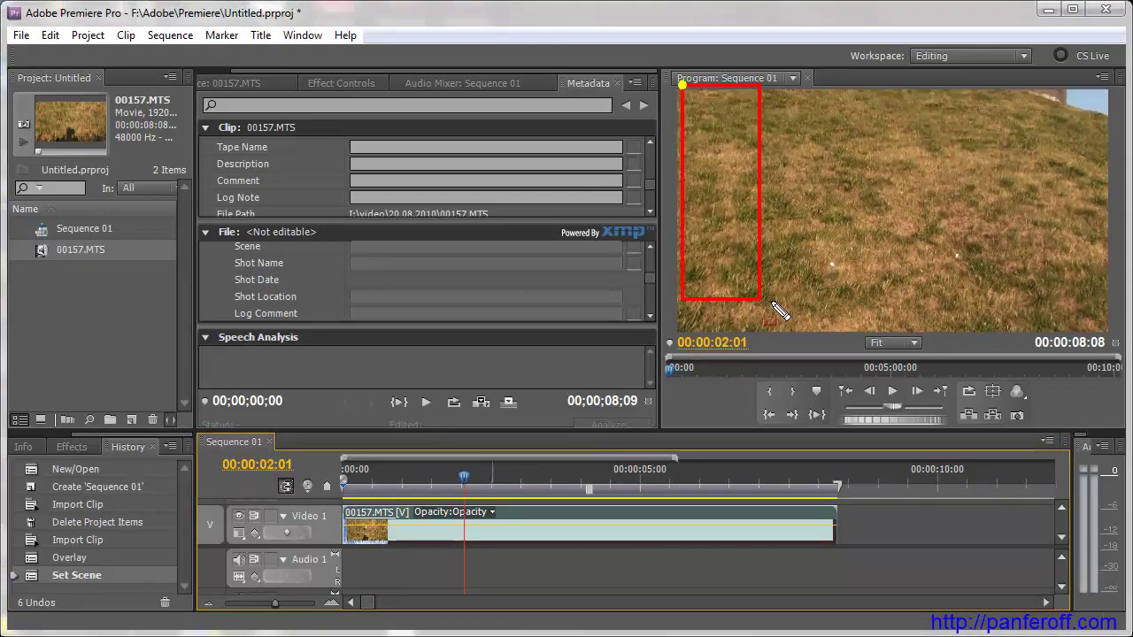
{"action": "left_click_drag", "start_coordinate": [453, 464], "coordinate": [701, 578]}
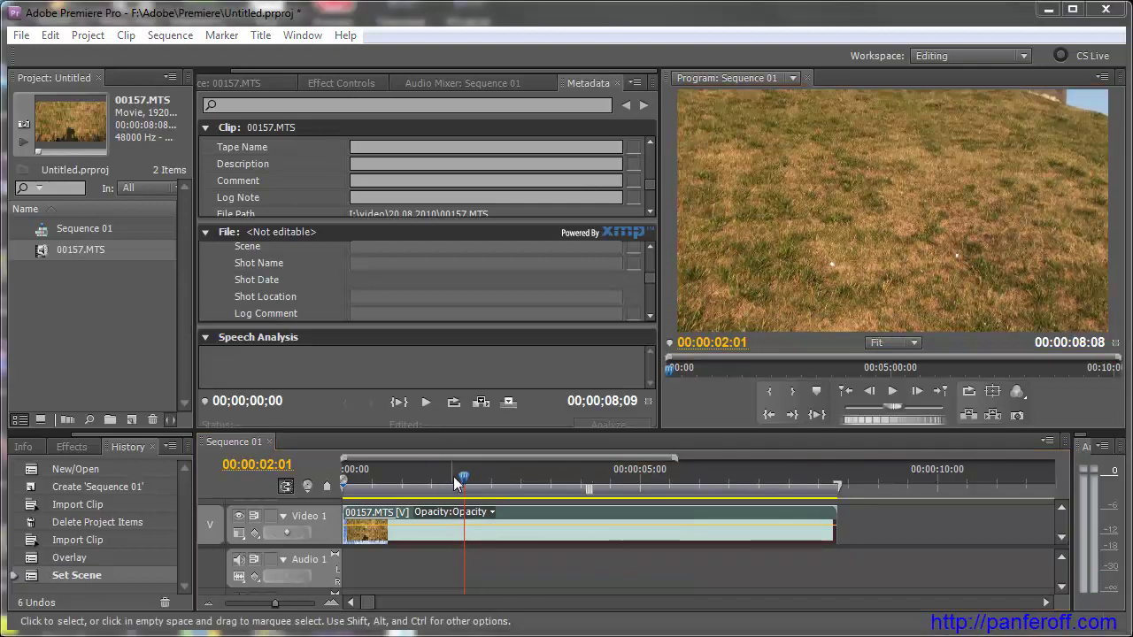
{"action": "left_click_drag", "start_coordinate": [463, 478], "coordinate": [675, 478]}
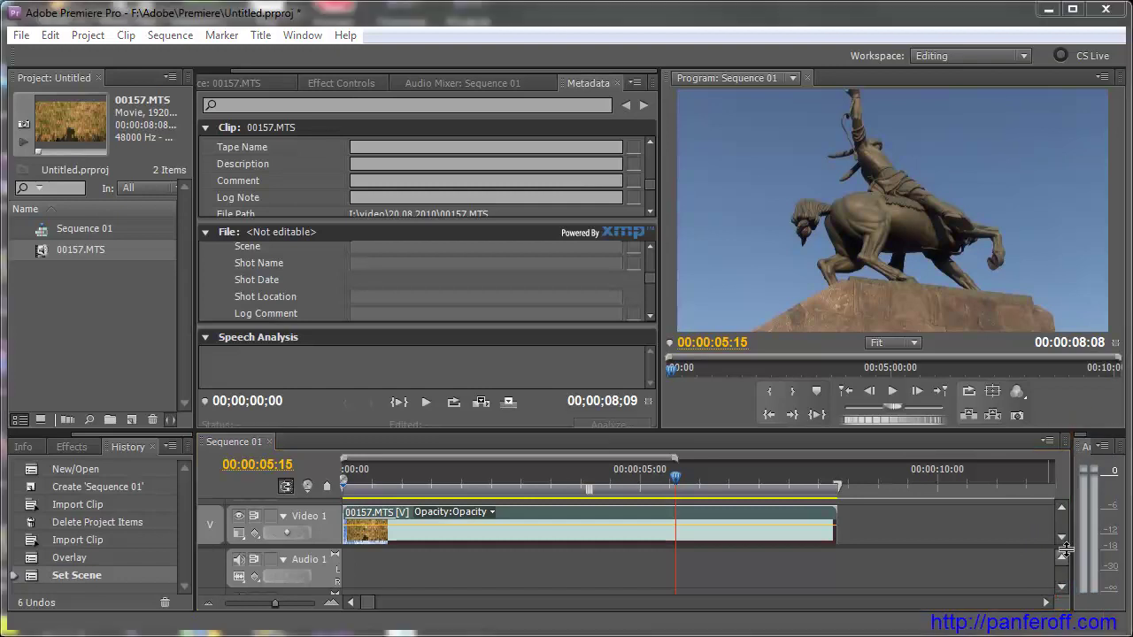
{"action": "left_click_drag", "start_coordinate": [1072, 484], "coordinate": [984, 487]}
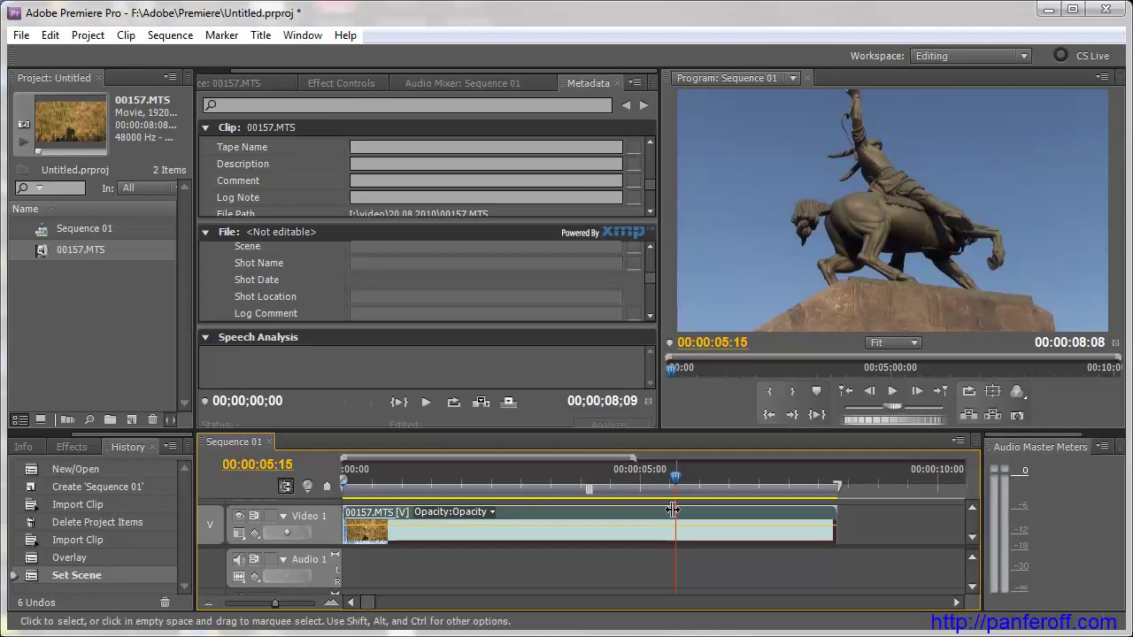
Move the playhead to 00:00:02:18 and play the sequence
{"action": "left_click_drag", "start_coordinate": [678, 477], "coordinate": [505, 474]}
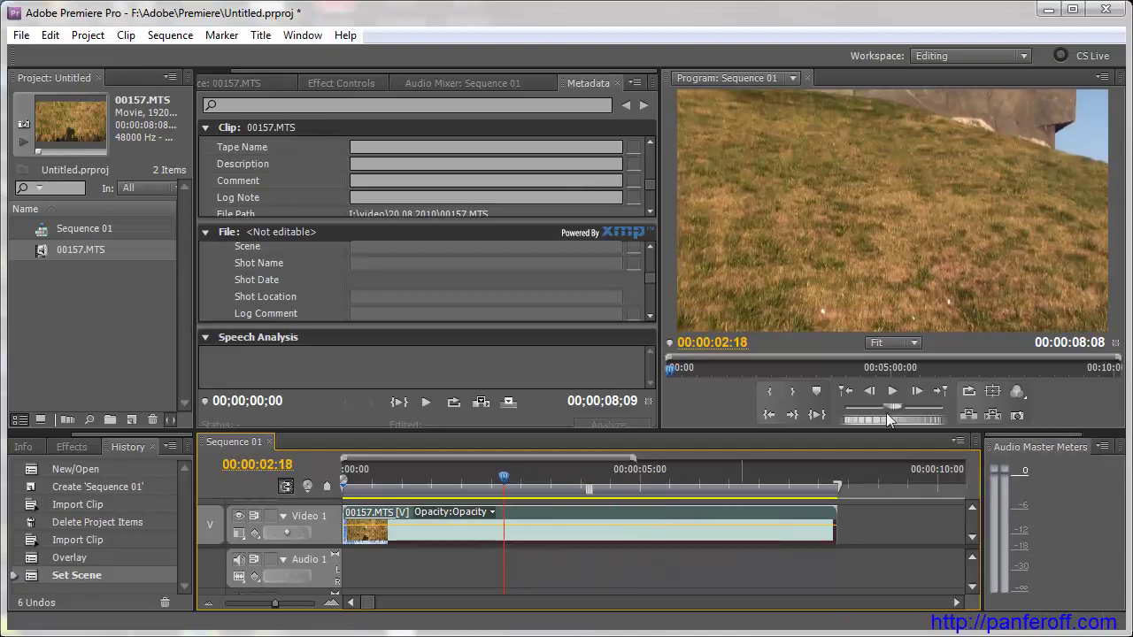
{"action": "left_click", "coordinate": [896, 391]}
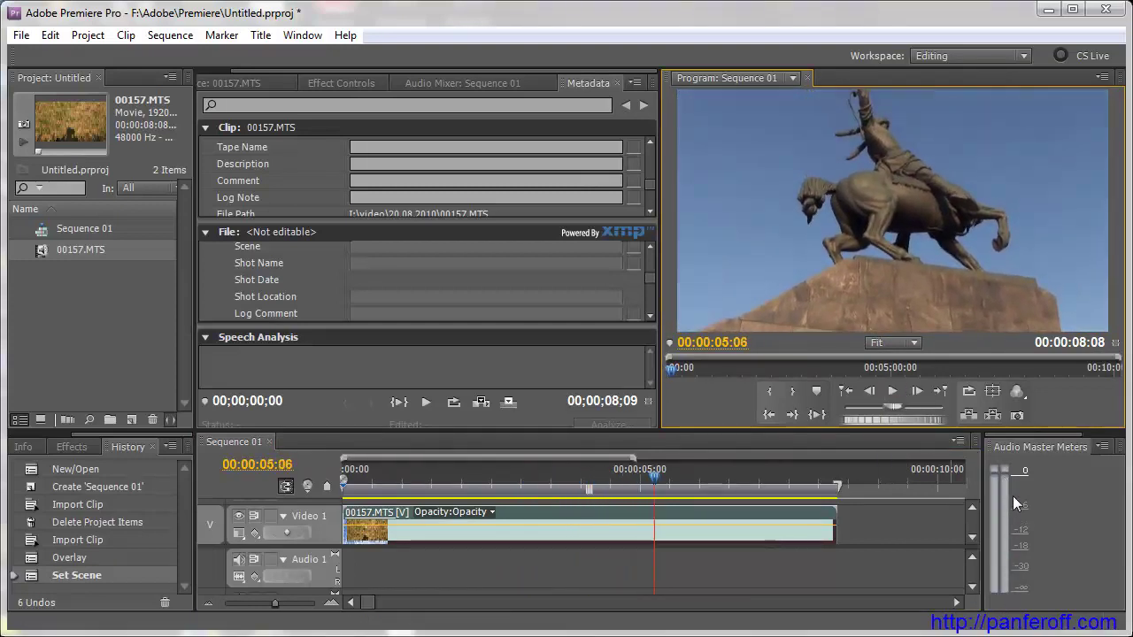
{"action": "scroll", "coordinate": [1054, 450], "scroll_direction": "down", "scroll_amount": 2}
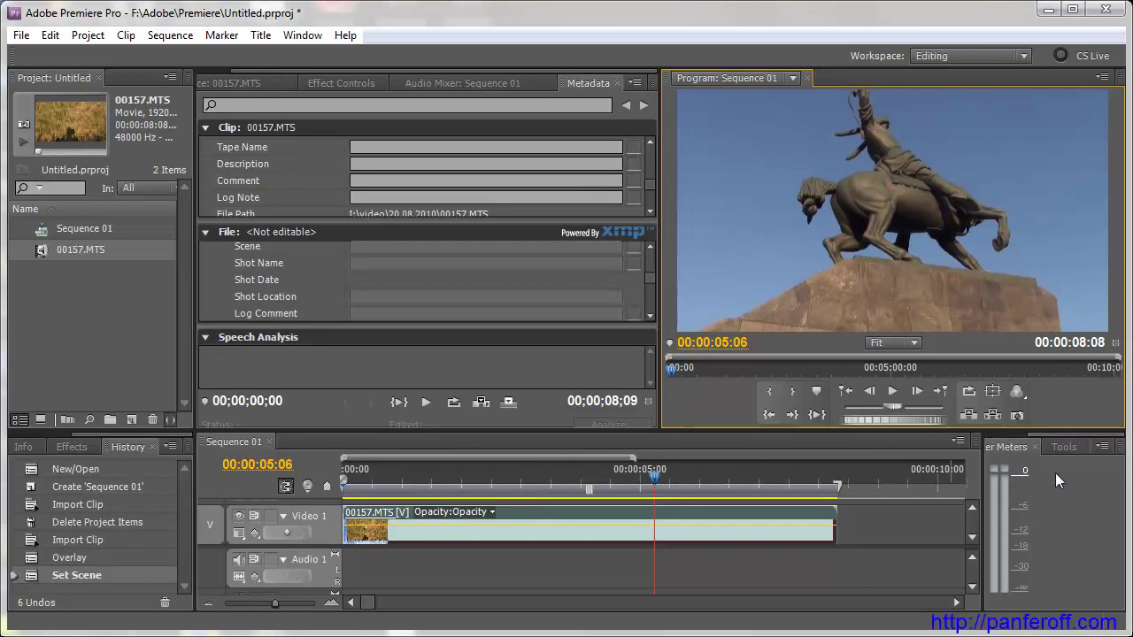
Show the Tools panel in place of the audio meters, narrow it, and heighten the timeline
{"action": "left_click", "coordinate": [1063, 450]}
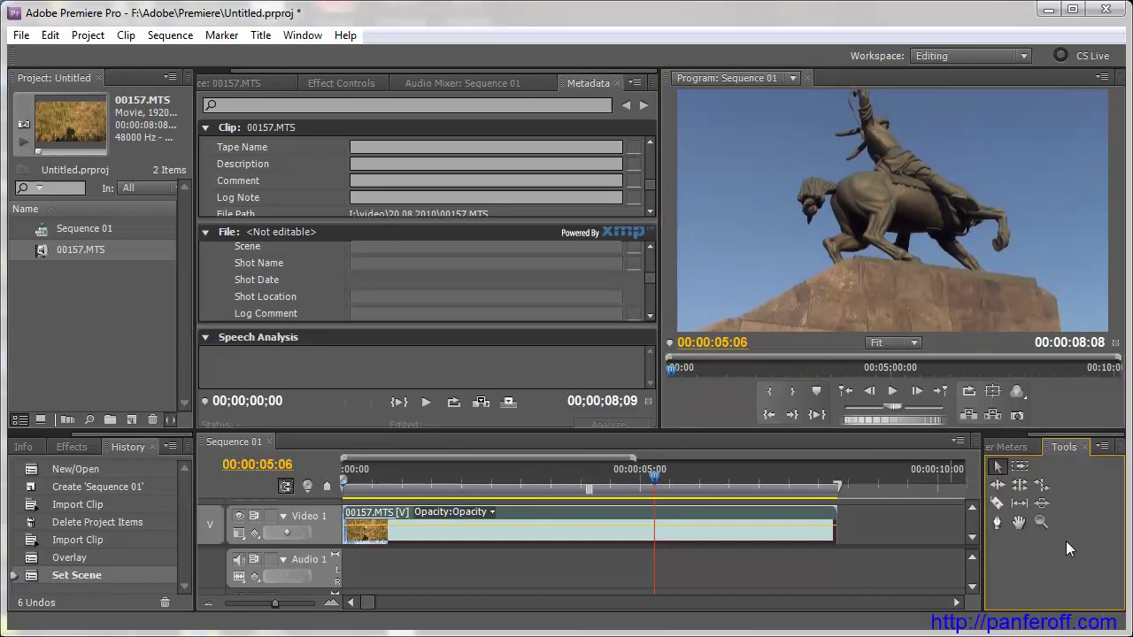
{"action": "left_click_drag", "start_coordinate": [994, 556], "coordinate": [988, 449]}
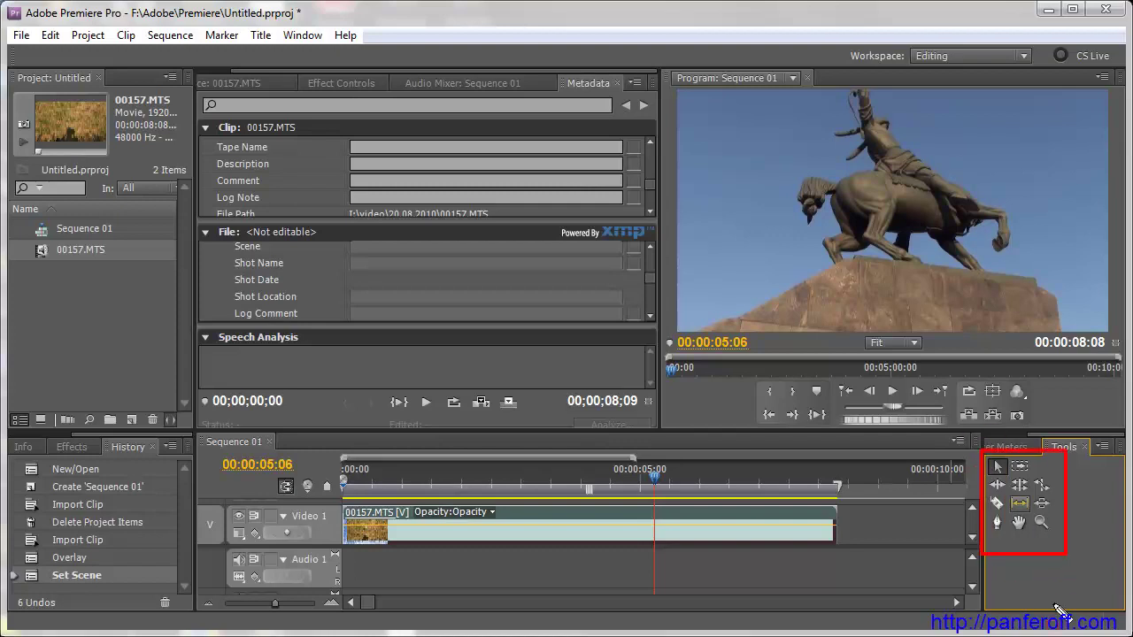
{"action": "key", "text": "Escape"}
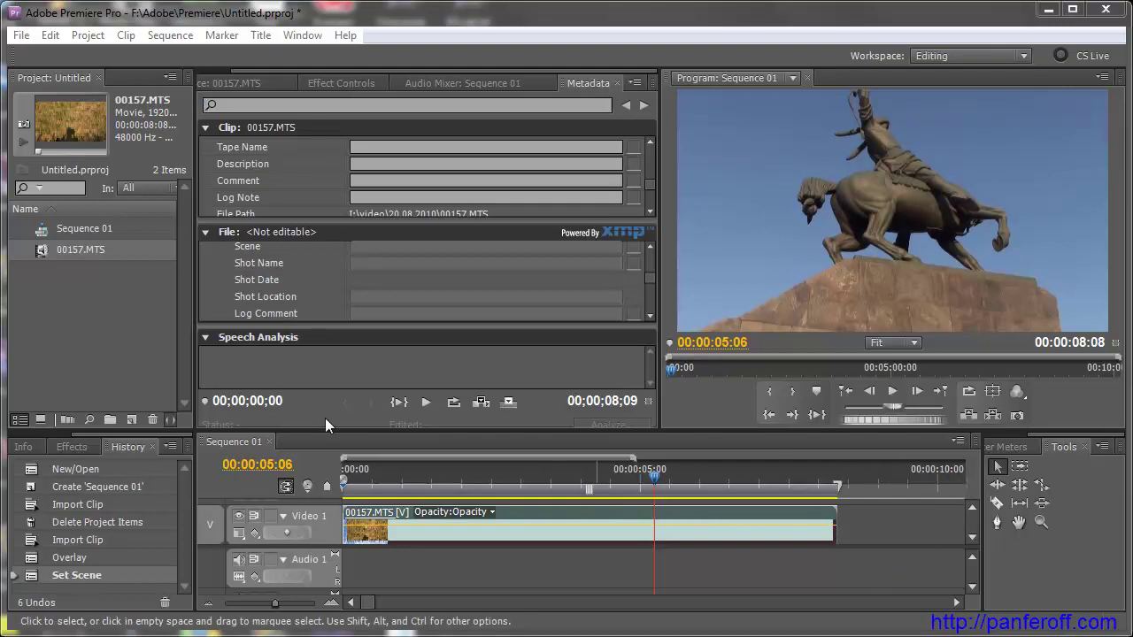
{"action": "left_click_drag", "start_coordinate": [984, 498], "coordinate": [1061, 503]}
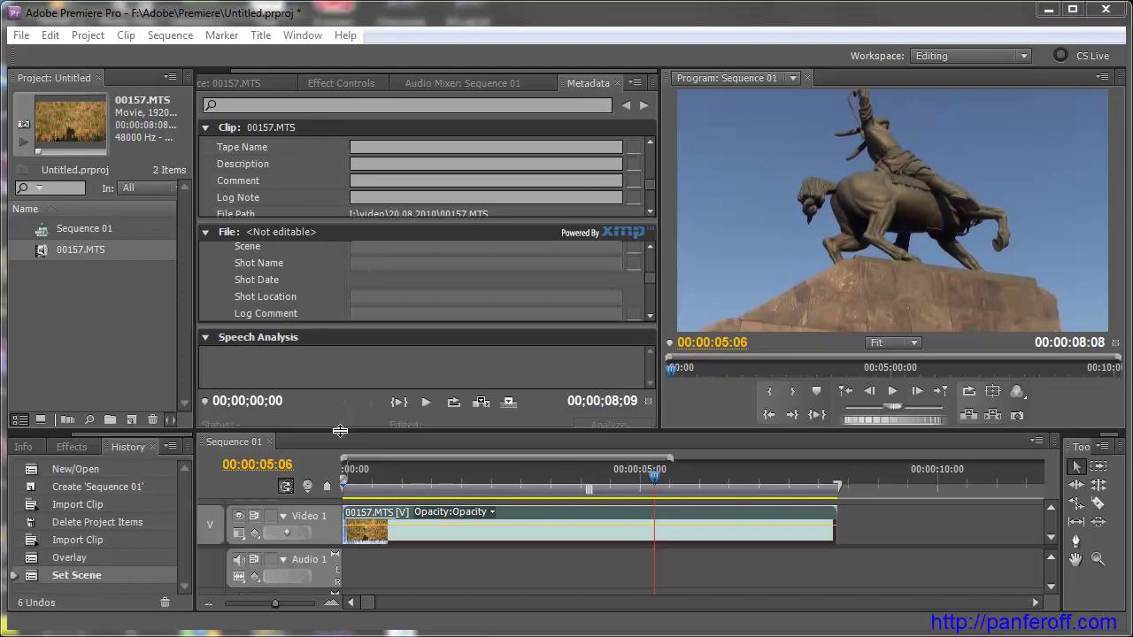
{"action": "mouse_move", "coordinate": [340, 431]}
{"action": "left_mouse_down"}
{"action": "mouse_move", "coordinate": [354, 320]}
{"action": "mouse_move", "coordinate": [338, 458]}
{"action": "left_mouse_up"}
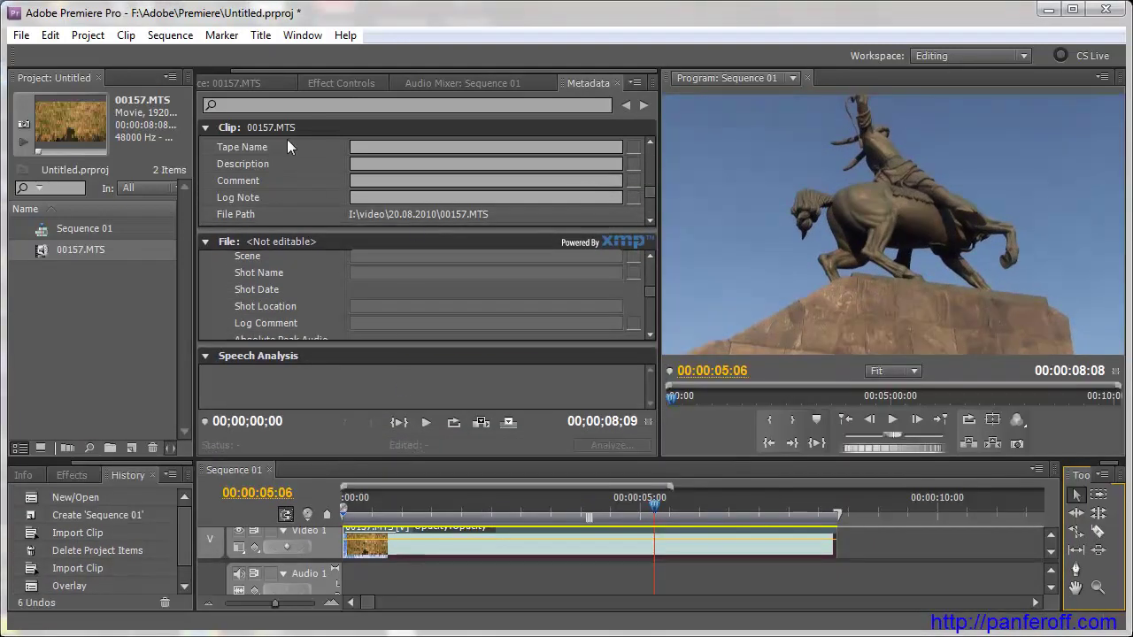
Show the clip in the Source monitor and widen Source at the Program monitor's expense
{"action": "left_click", "coordinate": [283, 83]}
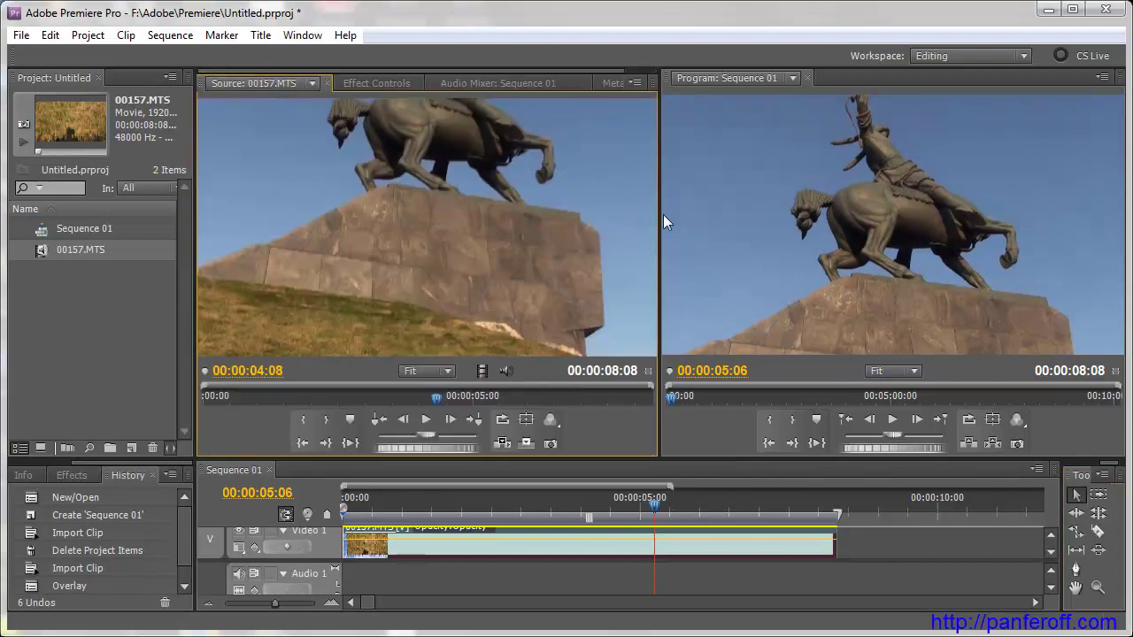
{"action": "left_click_drag", "start_coordinate": [661, 215], "coordinate": [278, 223]}
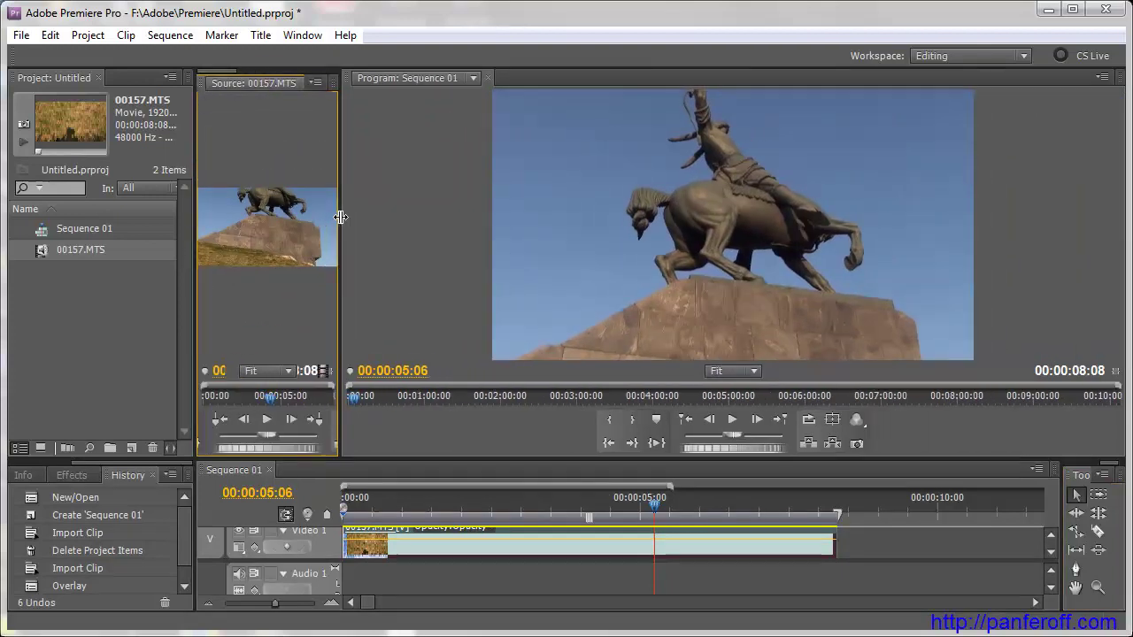
{"action": "left_click_drag", "start_coordinate": [278, 223], "coordinate": [400, 221]}
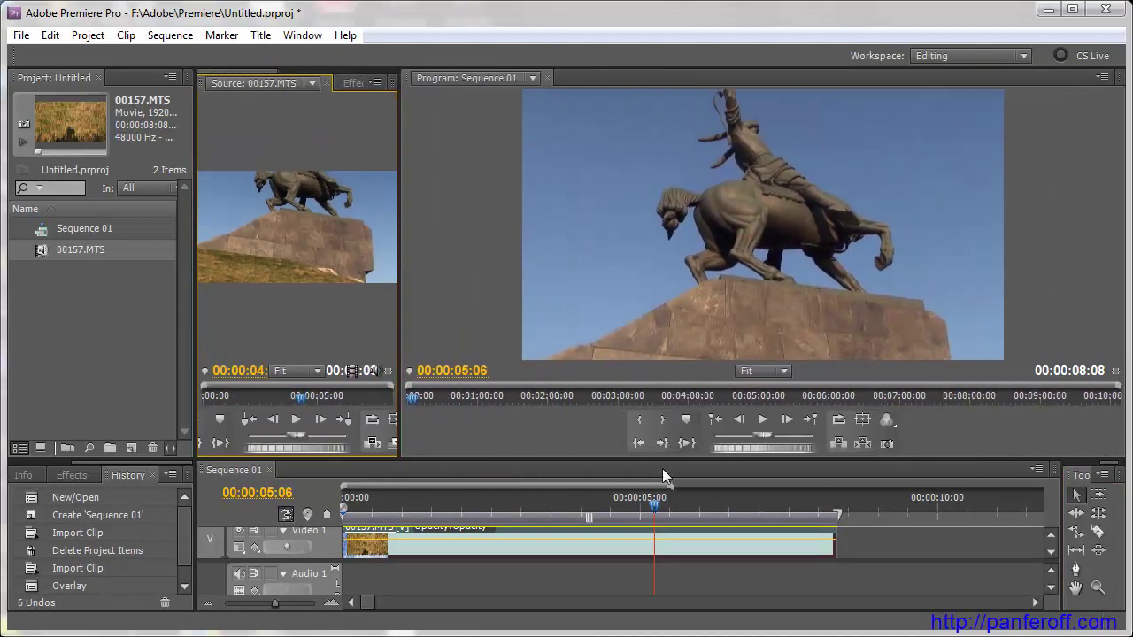
{"action": "mouse_move", "coordinate": [659, 458]}
{"action": "left_mouse_down"}
{"action": "mouse_move", "coordinate": [686, 399]}
{"action": "mouse_move", "coordinate": [686, 457]}
{"action": "left_mouse_up"}
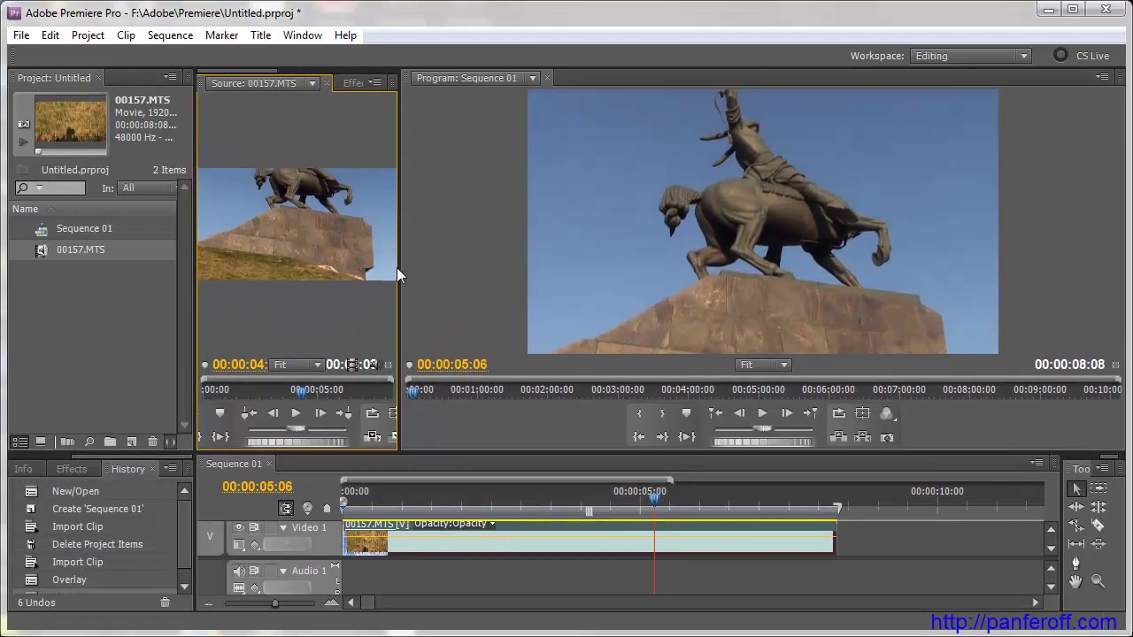
{"action": "left_click_drag", "start_coordinate": [400, 268], "coordinate": [650, 283]}
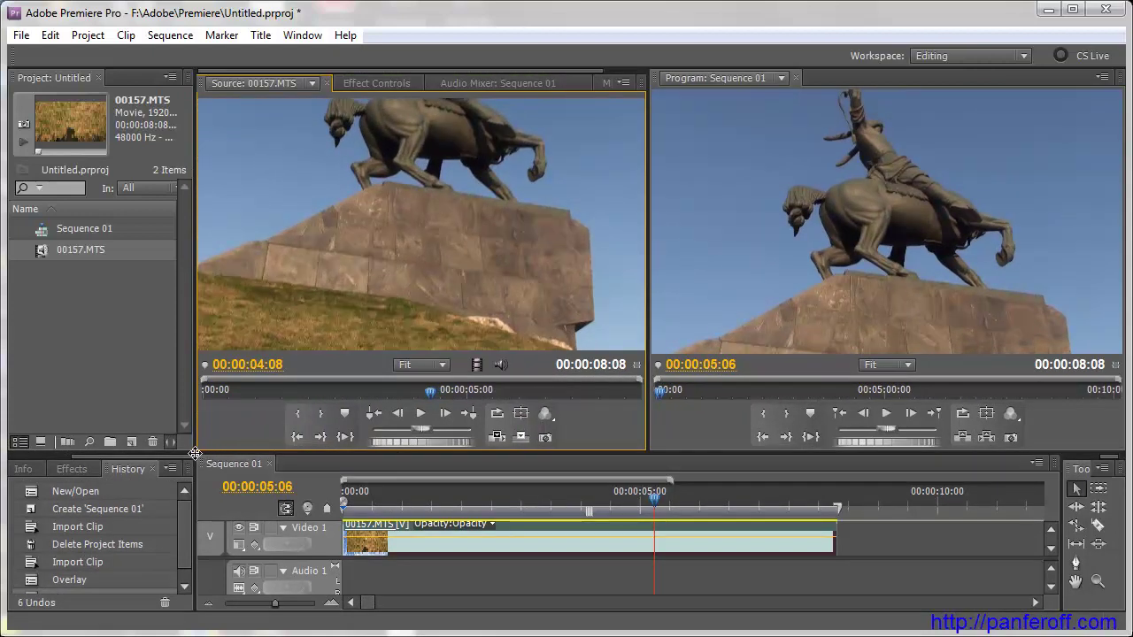
Narrow the Project and History panels, fine-tune the monitor split, and open the Source panel menu
{"action": "mouse_move", "coordinate": [195, 453]}
{"action": "left_mouse_down"}
{"action": "mouse_move", "coordinate": [599, 315]}
{"action": "mouse_move", "coordinate": [137, 484]}
{"action": "mouse_move", "coordinate": [147, 470]}
{"action": "left_mouse_up"}
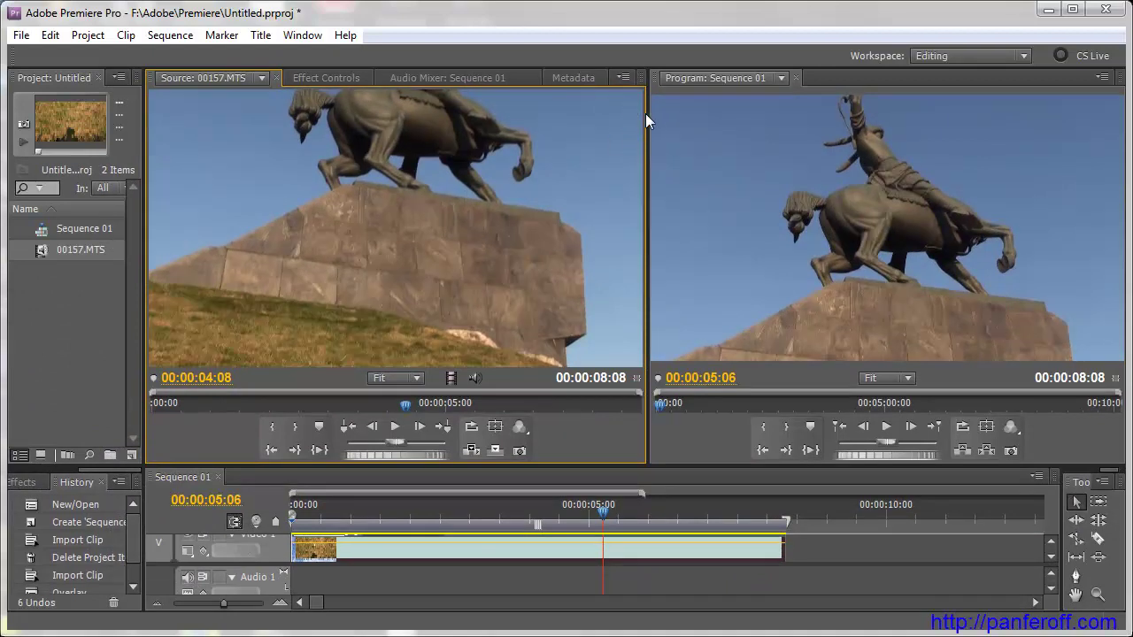
{"action": "left_click_drag", "start_coordinate": [645, 112], "coordinate": [619, 121]}
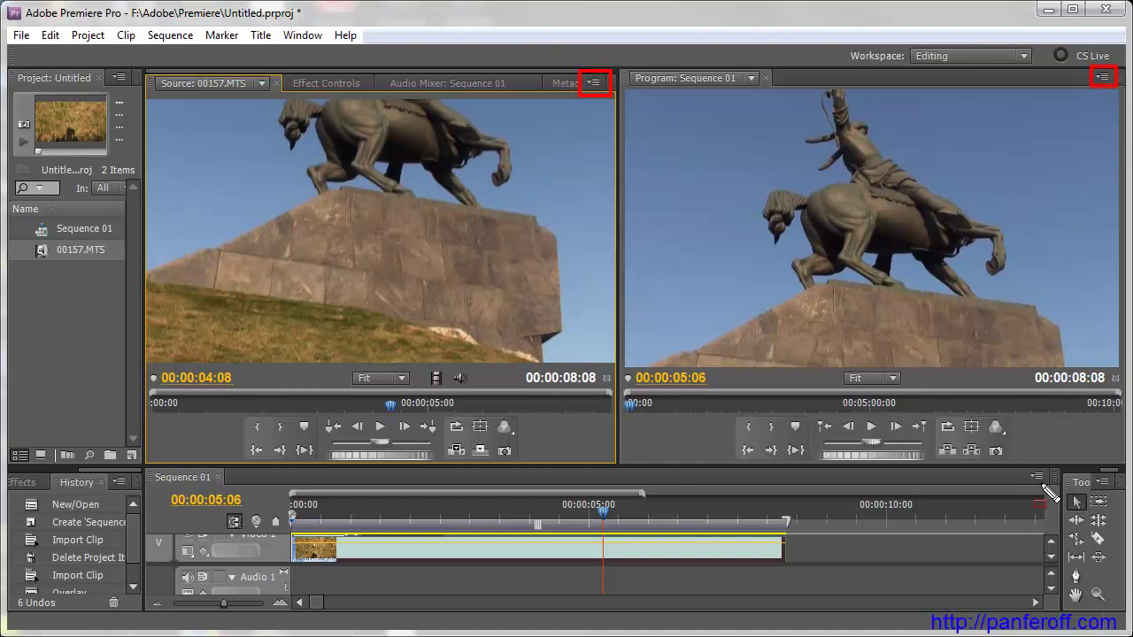
{"action": "left_click_drag", "start_coordinate": [1025, 463], "coordinate": [1051, 492]}
{"action": "left_click_drag", "start_coordinate": [108, 471], "coordinate": [133, 489]}
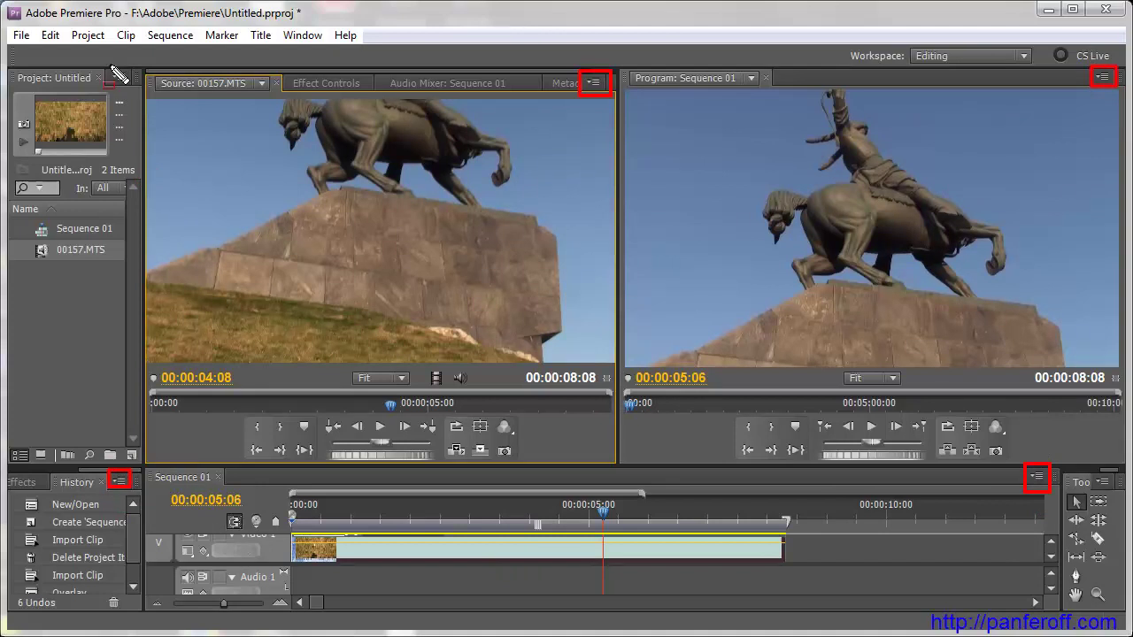
{"action": "key", "text": "Escape"}
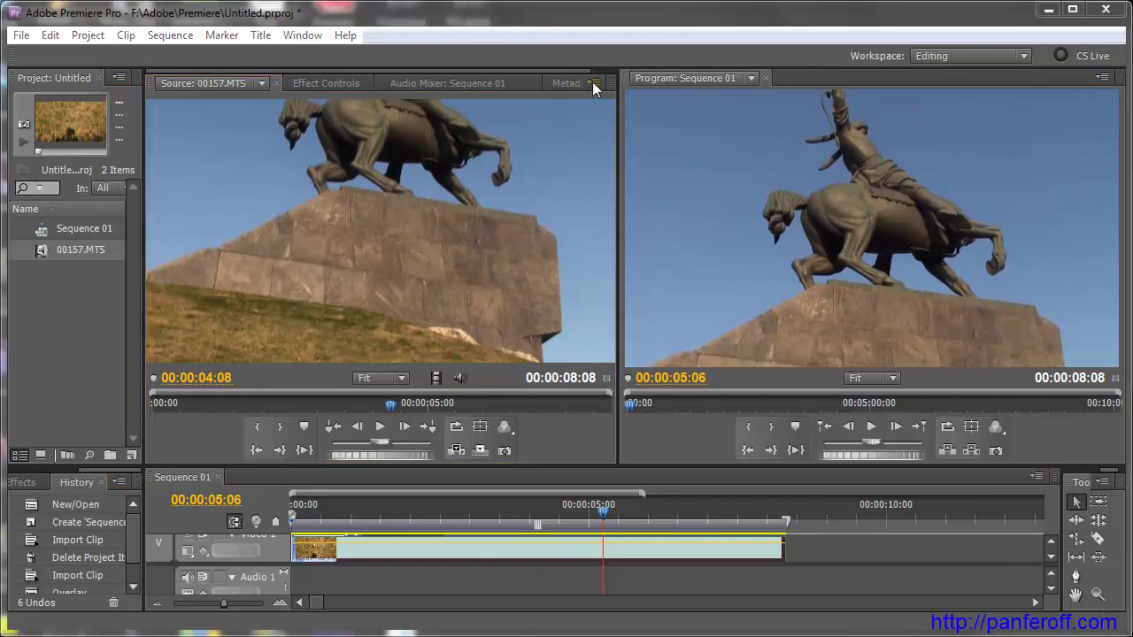
{"action": "left_click", "coordinate": [592, 81]}
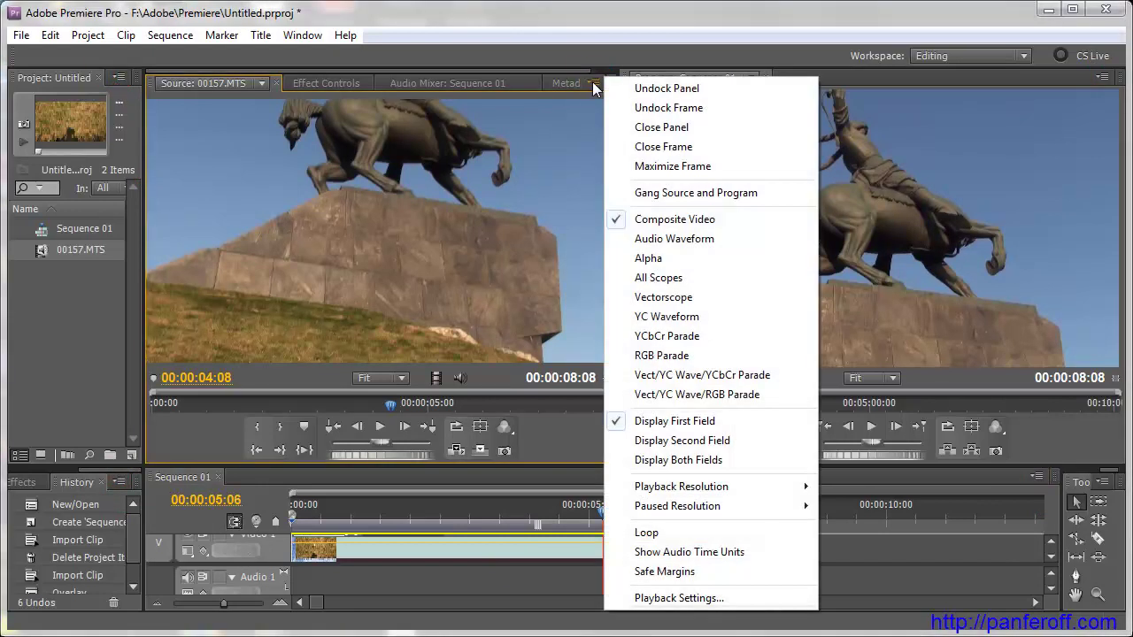
Undock the Source monitor as a floating window, move it around, and dock it above Effect Controls
{"action": "left_click", "coordinate": [734, 90]}
{"action": "mouse_move", "coordinate": [456, 65]}
{"action": "left_mouse_down"}
{"action": "mouse_move", "coordinate": [324, 210]}
{"action": "mouse_move", "coordinate": [563, 152]}
{"action": "mouse_move", "coordinate": [497, 142]}
{"action": "left_mouse_up"}
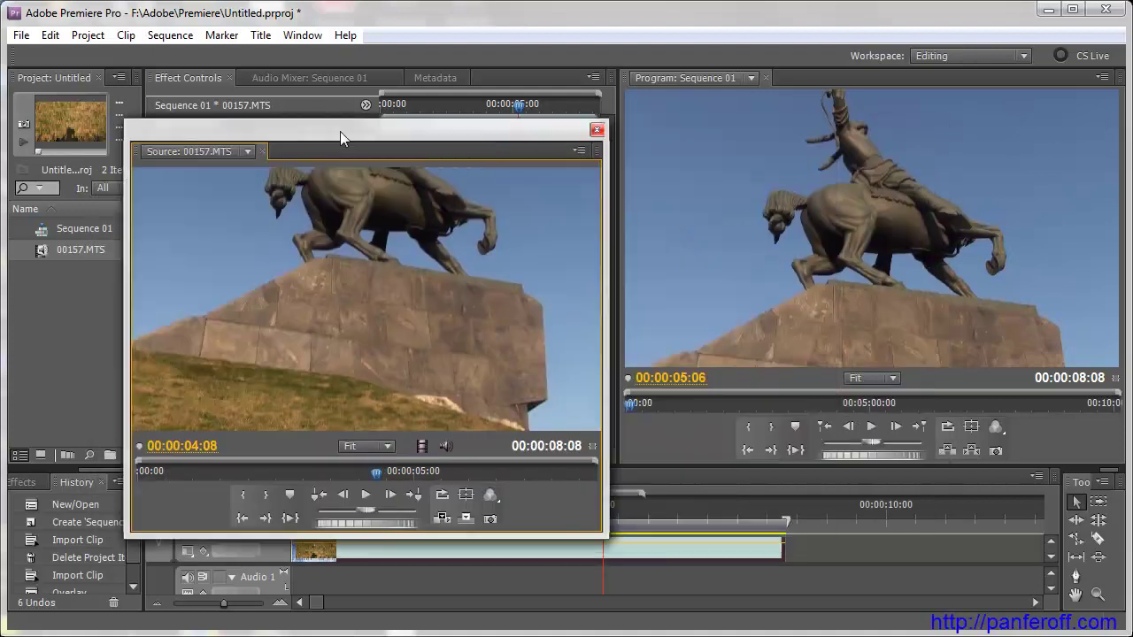
{"action": "mouse_move", "coordinate": [435, 141]}
{"action": "left_mouse_down"}
{"action": "mouse_move", "coordinate": [1132, 108]}
{"action": "mouse_move", "coordinate": [411, 136]}
{"action": "mouse_move", "coordinate": [357, 108]}
{"action": "mouse_move", "coordinate": [33, 74]}
{"action": "mouse_move", "coordinate": [396, 127]}
{"action": "mouse_move", "coordinate": [350, 203]}
{"action": "left_mouse_up"}
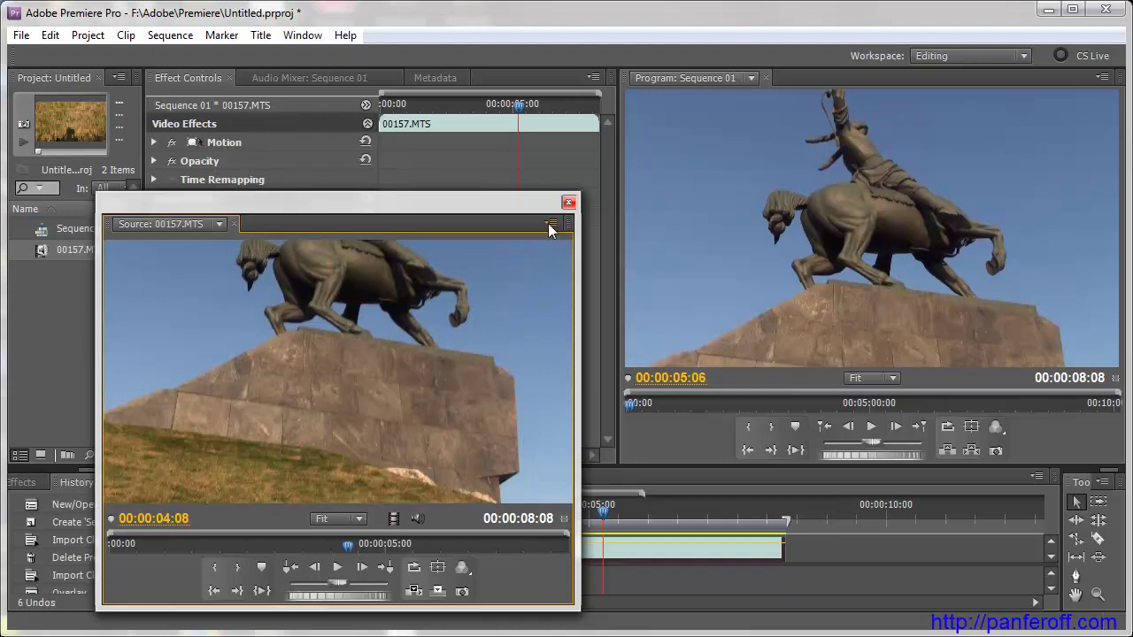
{"action": "left_click_drag", "start_coordinate": [503, 202], "coordinate": [687, 136]}
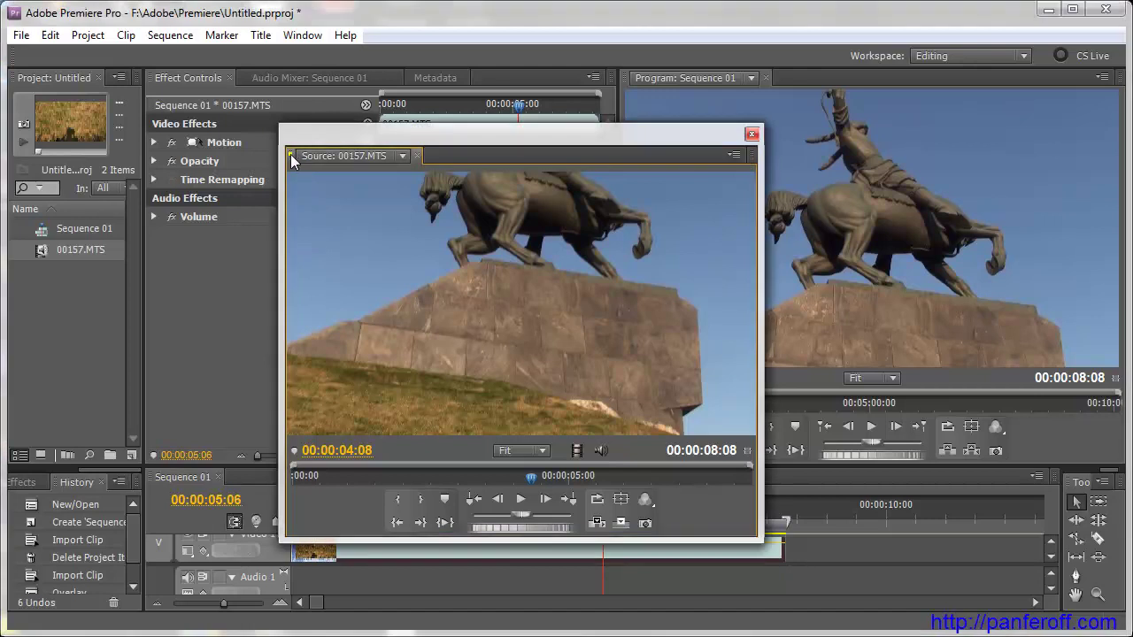
{"action": "mouse_move", "coordinate": [290, 154]}
{"action": "left_mouse_down"}
{"action": "mouse_move", "coordinate": [280, 153]}
{"action": "mouse_move", "coordinate": [319, 236]}
{"action": "mouse_move", "coordinate": [164, 230]}
{"action": "mouse_move", "coordinate": [605, 221]}
{"action": "mouse_move", "coordinate": [506, 443]}
{"action": "mouse_move", "coordinate": [456, 108]}
{"action": "mouse_move", "coordinate": [344, 119]}
{"action": "left_mouse_up"}
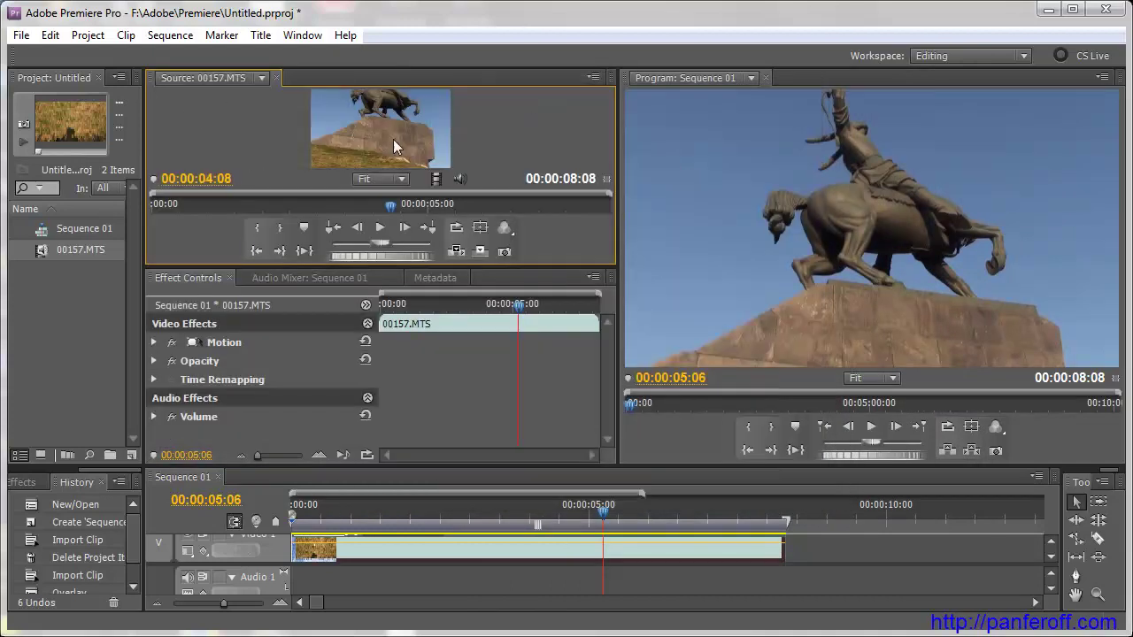
Undock Source again and dock it as a tab in the Effect Controls group, after Audio Mixer
{"action": "left_click", "coordinate": [592, 76]}
{"action": "left_click", "coordinate": [642, 85]}
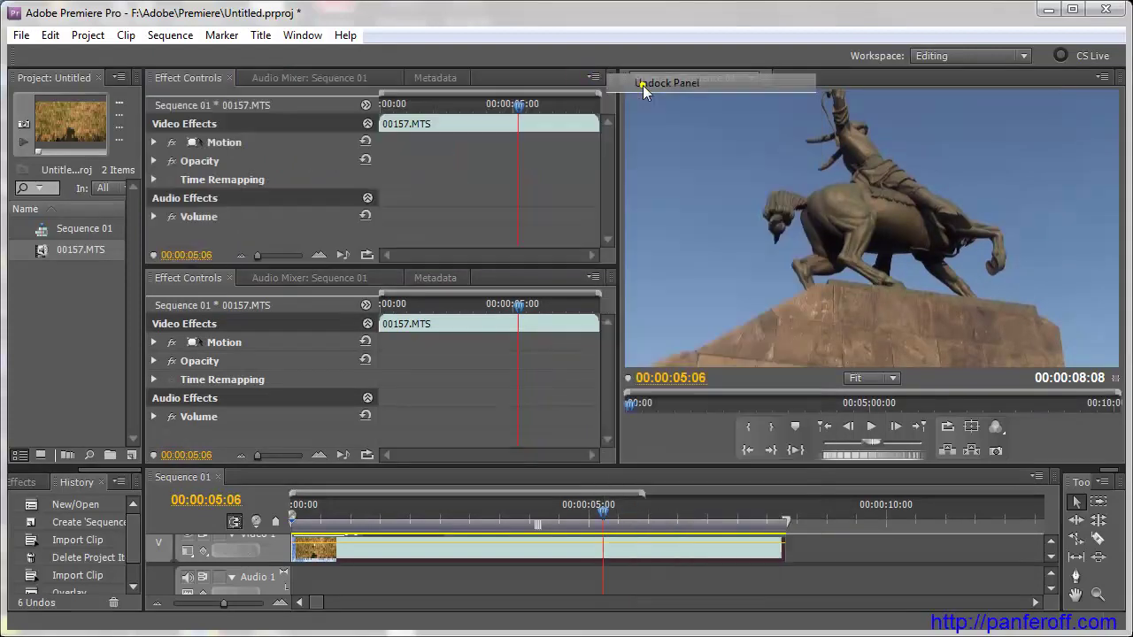
{"action": "left_click_drag", "start_coordinate": [421, 57], "coordinate": [532, 146]}
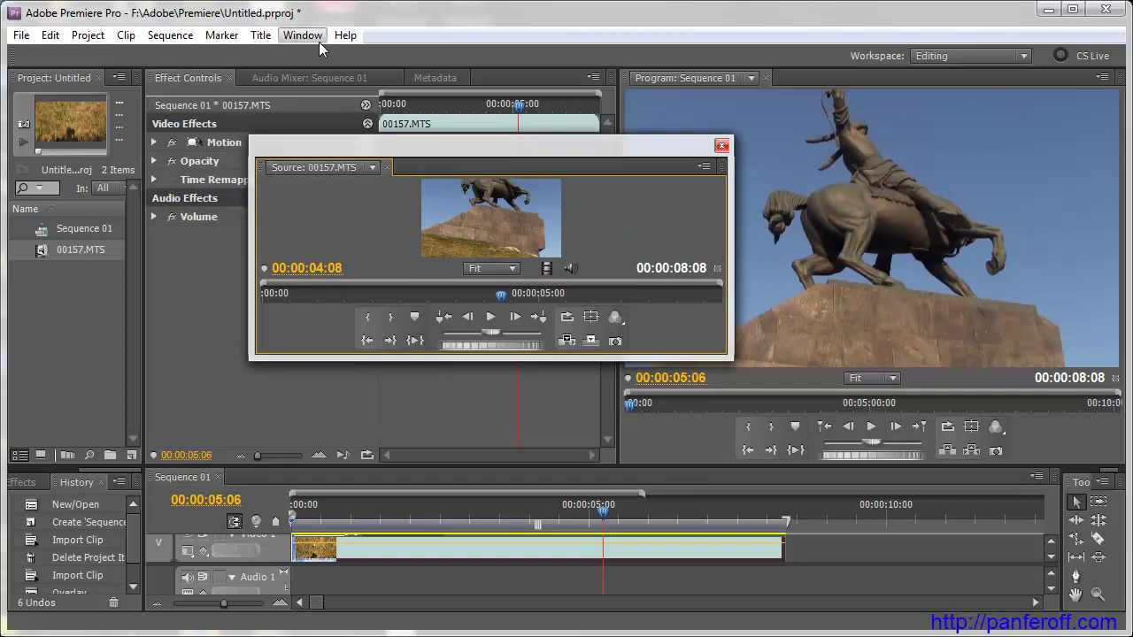
{"action": "mouse_move", "coordinate": [260, 168]}
{"action": "left_mouse_down"}
{"action": "mouse_move", "coordinate": [203, 91]}
{"action": "mouse_move", "coordinate": [479, 80]}
{"action": "left_mouse_up"}
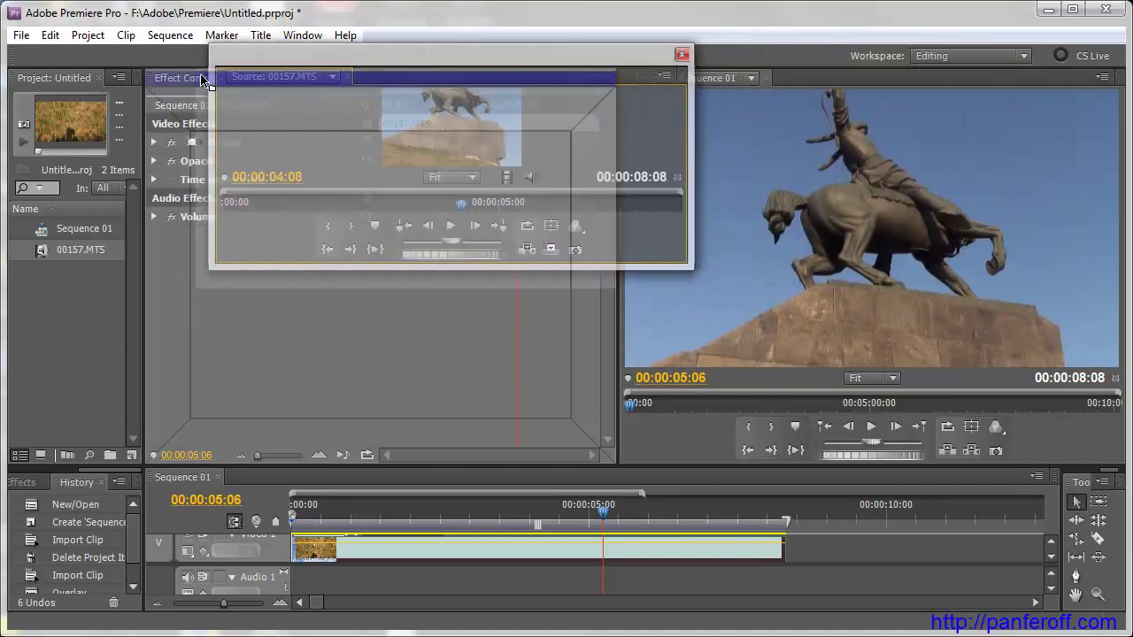
{"action": "left_click_drag", "start_coordinate": [478, 79], "coordinate": [165, 83]}
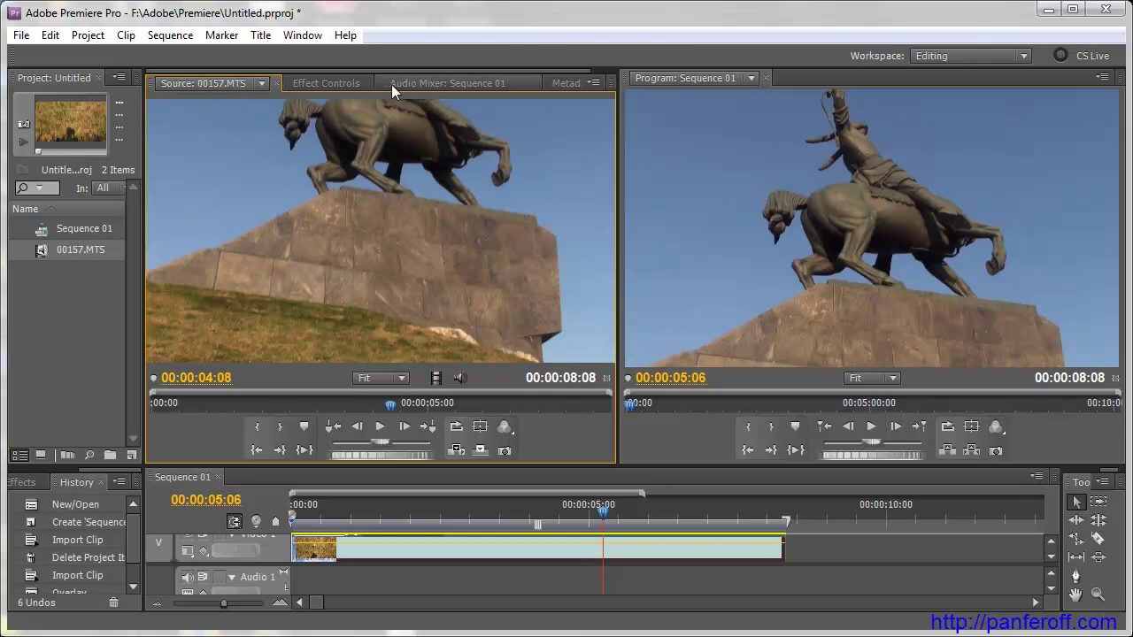
{"action": "left_click_drag", "start_coordinate": [150, 80], "coordinate": [443, 92]}
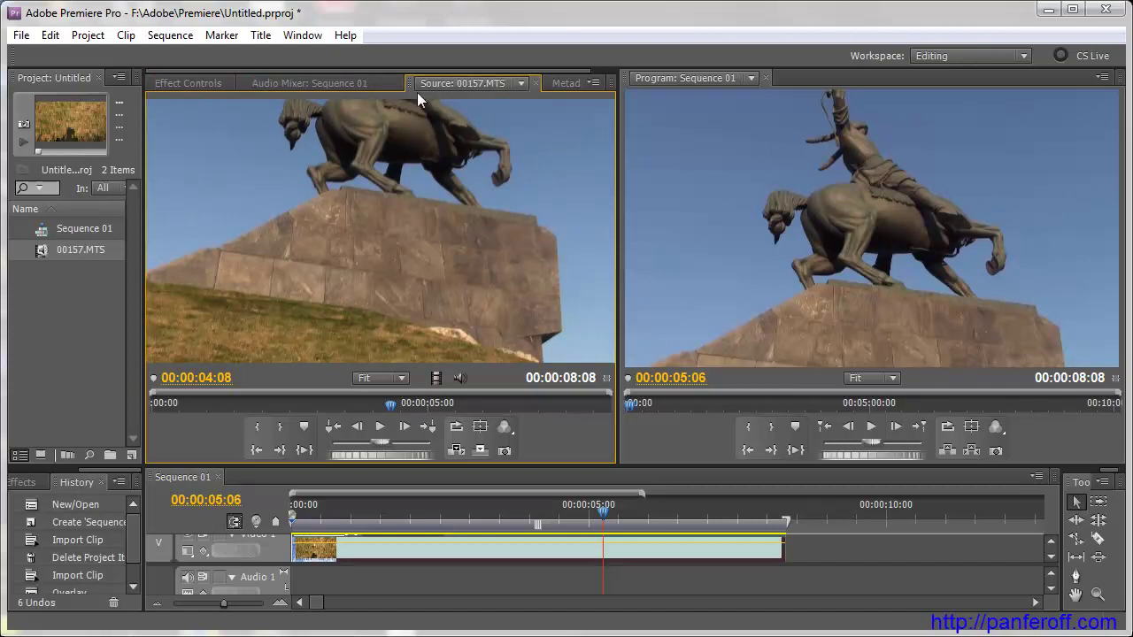
{"action": "left_click", "coordinate": [407, 85]}
Undock the whole Source tab group as a floating frame and move it to the upper centre
{"action": "left_click", "coordinate": [595, 83]}
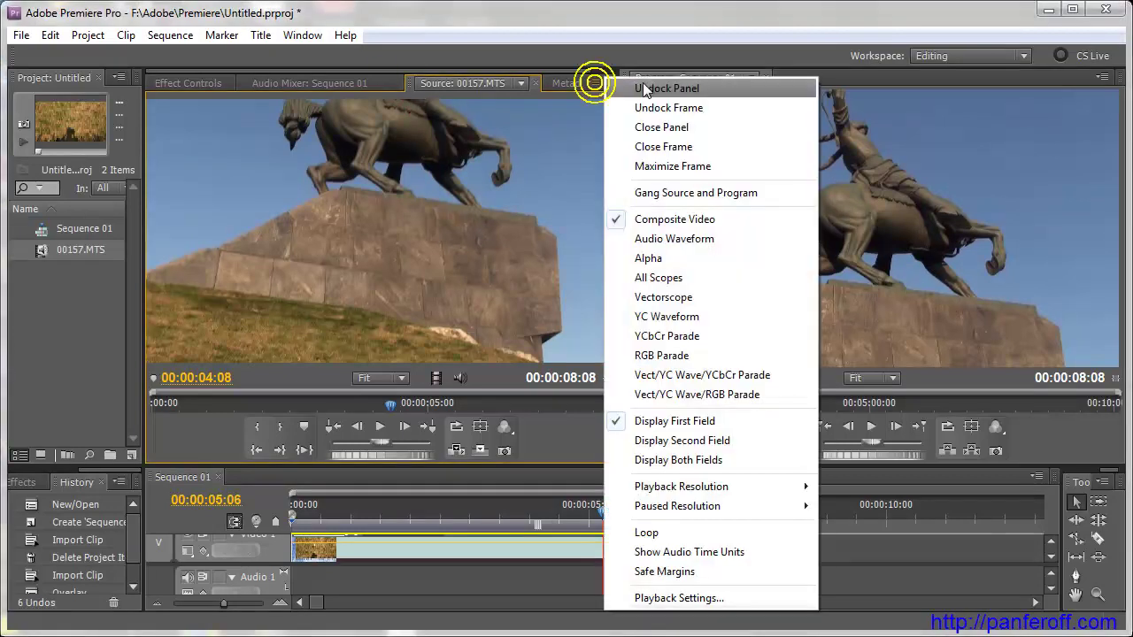
{"action": "left_click", "coordinate": [724, 107]}
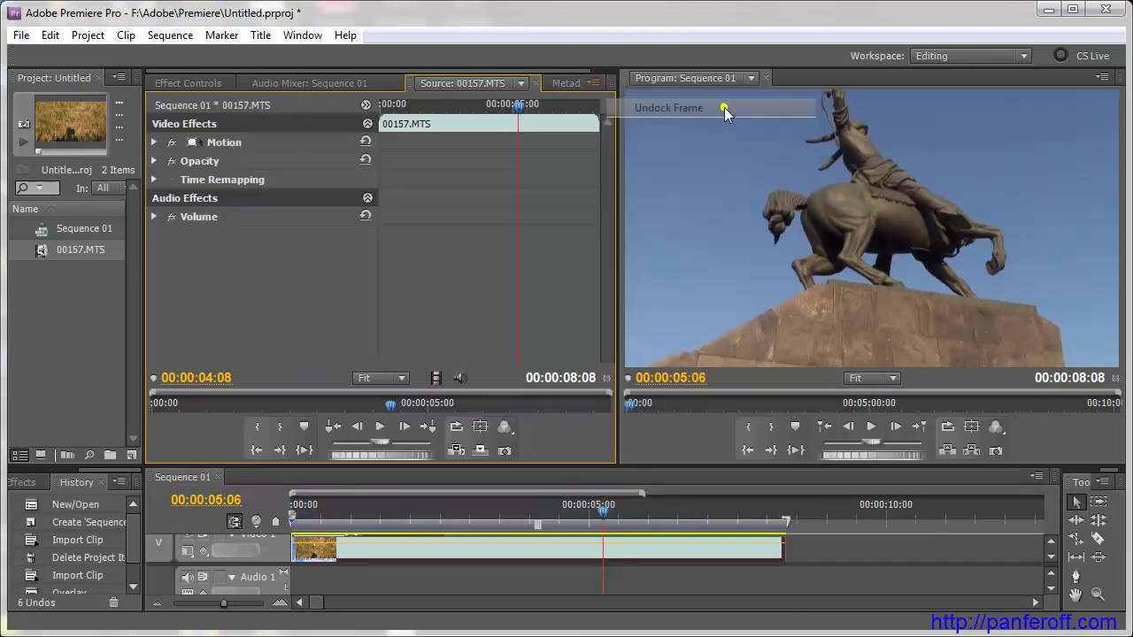
{"action": "mouse_move", "coordinate": [506, 54]}
{"action": "left_mouse_down"}
{"action": "mouse_move", "coordinate": [687, 161]}
{"action": "mouse_move", "coordinate": [701, 124]}
{"action": "mouse_move", "coordinate": [578, 540]}
{"action": "left_mouse_up"}
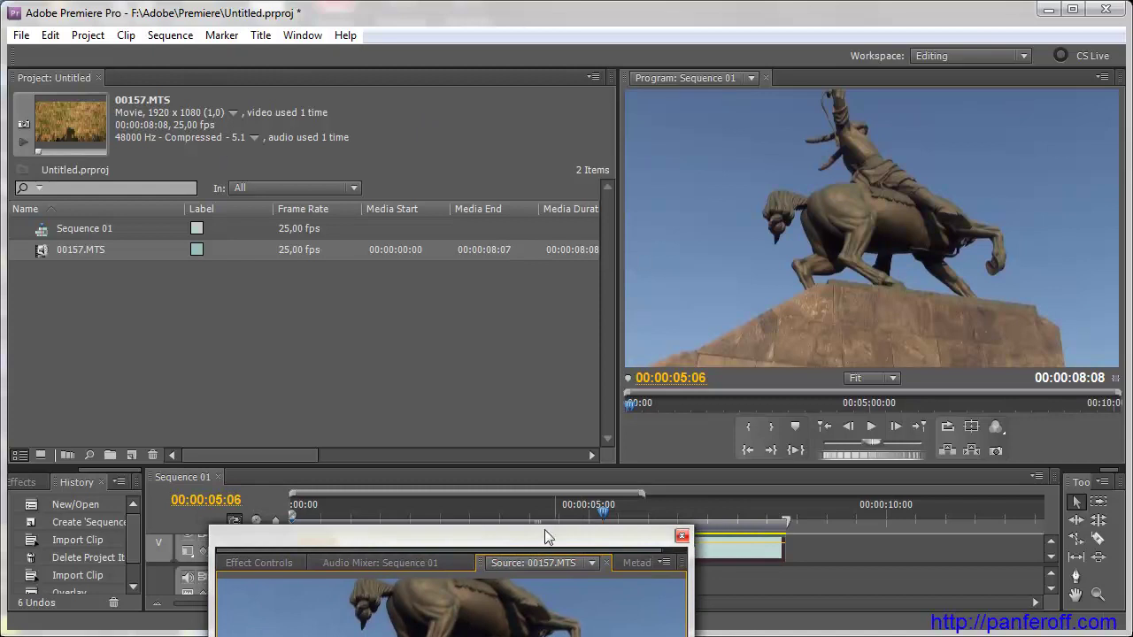
{"action": "left_click_drag", "start_coordinate": [537, 534], "coordinate": [505, 100]}
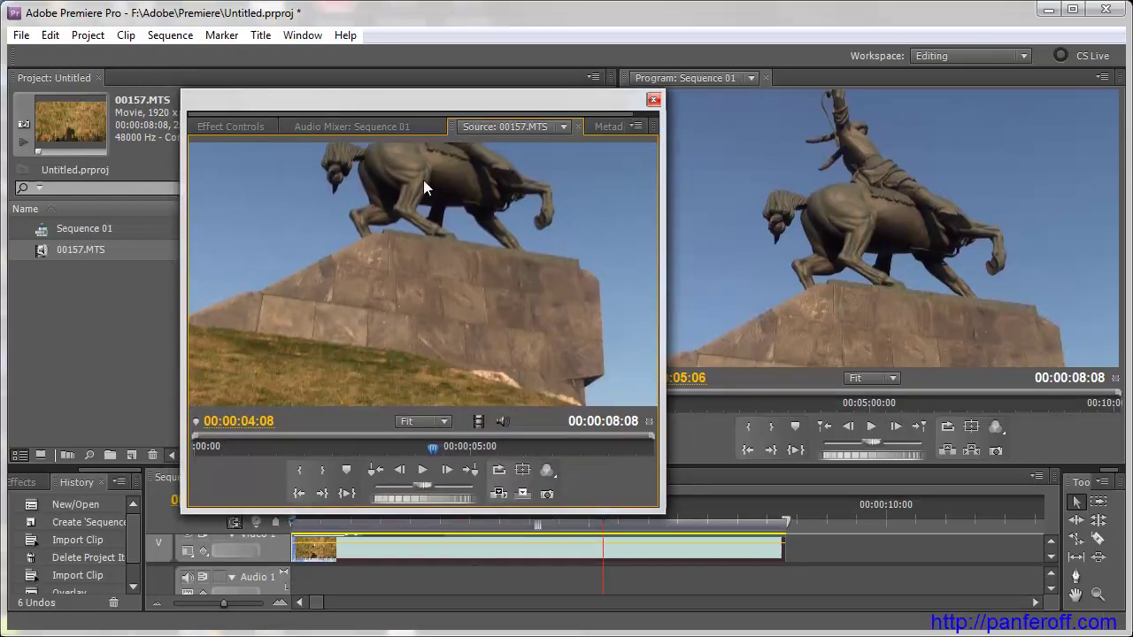
Switch through the Effect Controls, Audio Mixer, Metadata and Source tabs in the floating group
{"action": "left_click", "coordinate": [372, 127]}
{"action": "left_click", "coordinate": [255, 124]}
{"action": "left_click", "coordinate": [459, 132]}
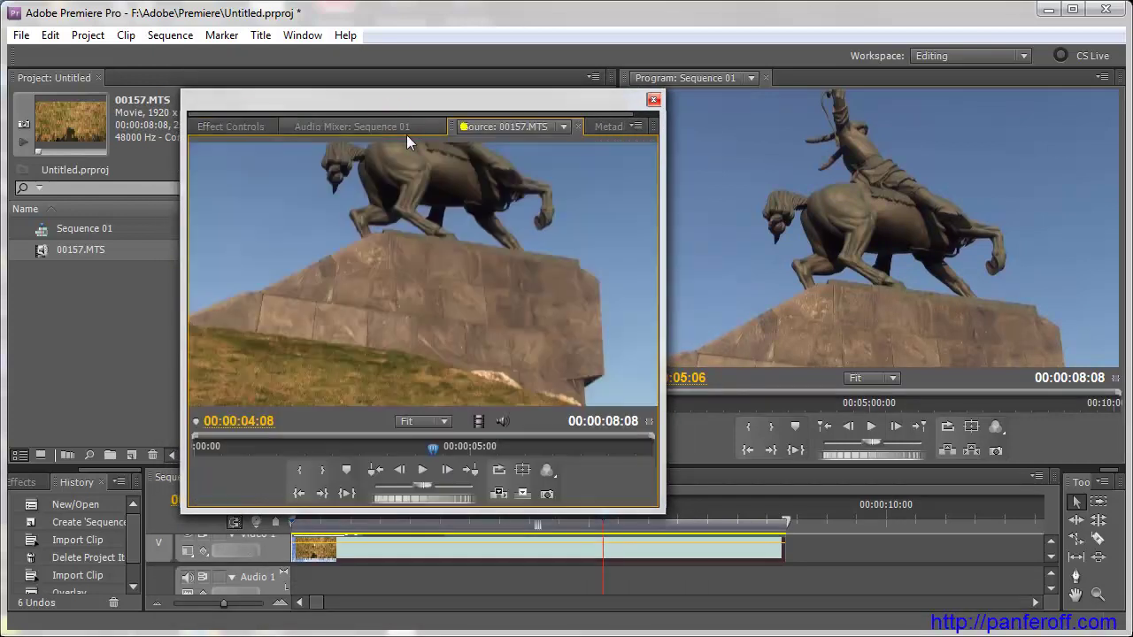
{"action": "left_click", "coordinate": [395, 126]}
{"action": "left_click", "coordinate": [501, 126]}
{"action": "left_click", "coordinate": [244, 126]}
{"action": "left_click", "coordinate": [327, 126]}
{"action": "left_click", "coordinate": [520, 126]}
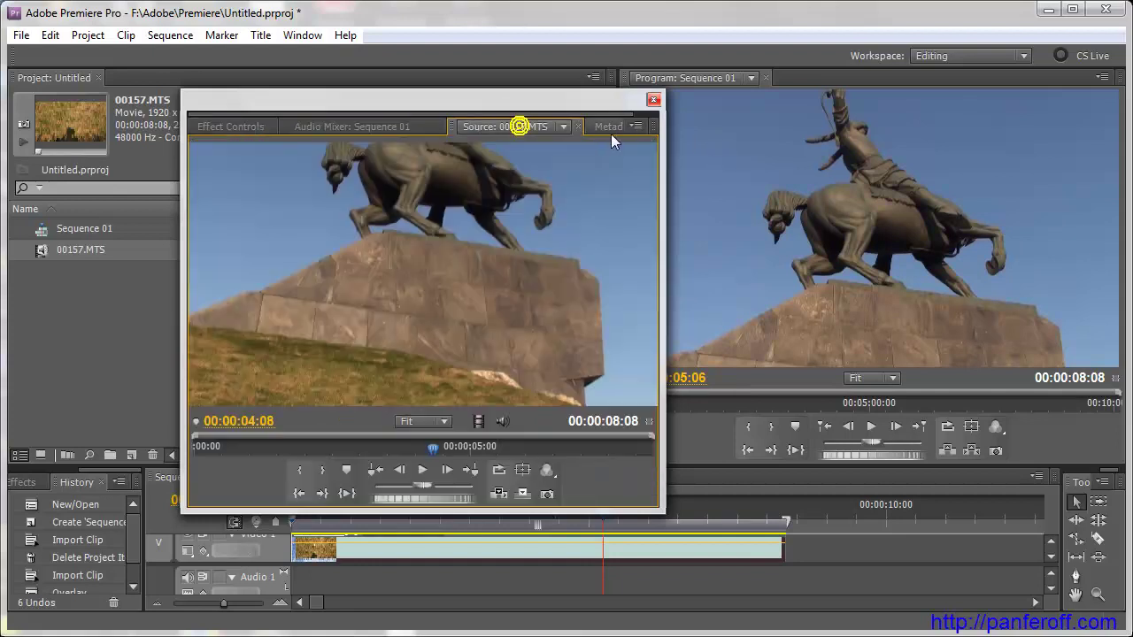
{"action": "left_click", "coordinate": [607, 126]}
{"action": "left_click", "coordinate": [471, 125]}
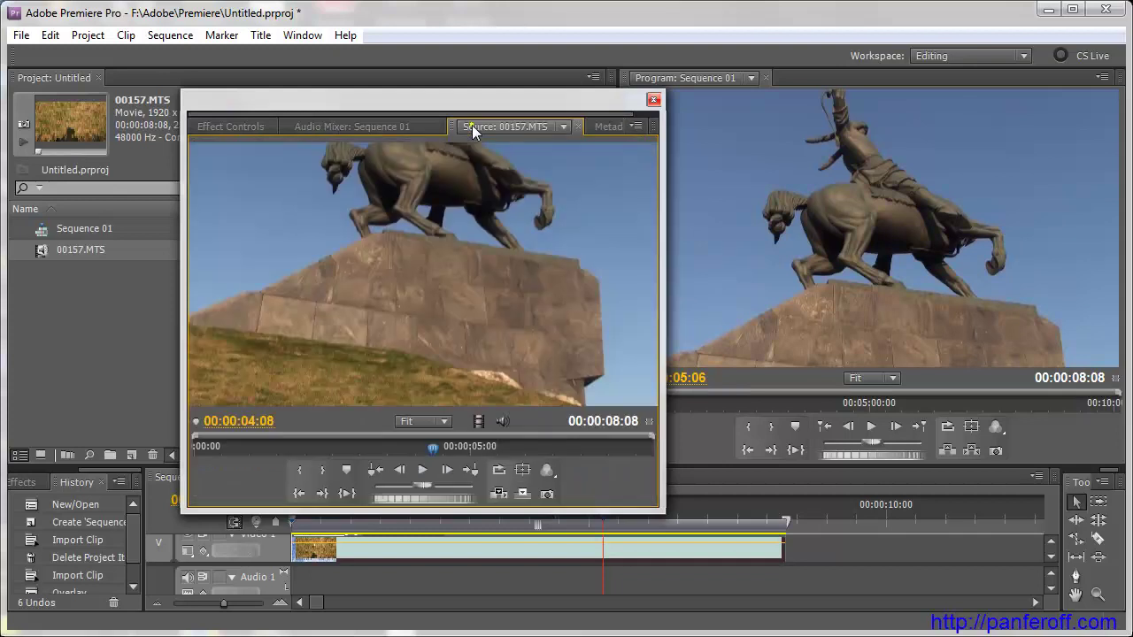
Dock Source between Project and Program, return it to the floating group, and carry the group back
{"action": "mouse_move", "coordinate": [450, 93]}
{"action": "left_mouse_down"}
{"action": "mouse_move", "coordinate": [594, 127]}
{"action": "mouse_move", "coordinate": [966, 56]}
{"action": "mouse_move", "coordinate": [975, 72]}
{"action": "left_mouse_up"}
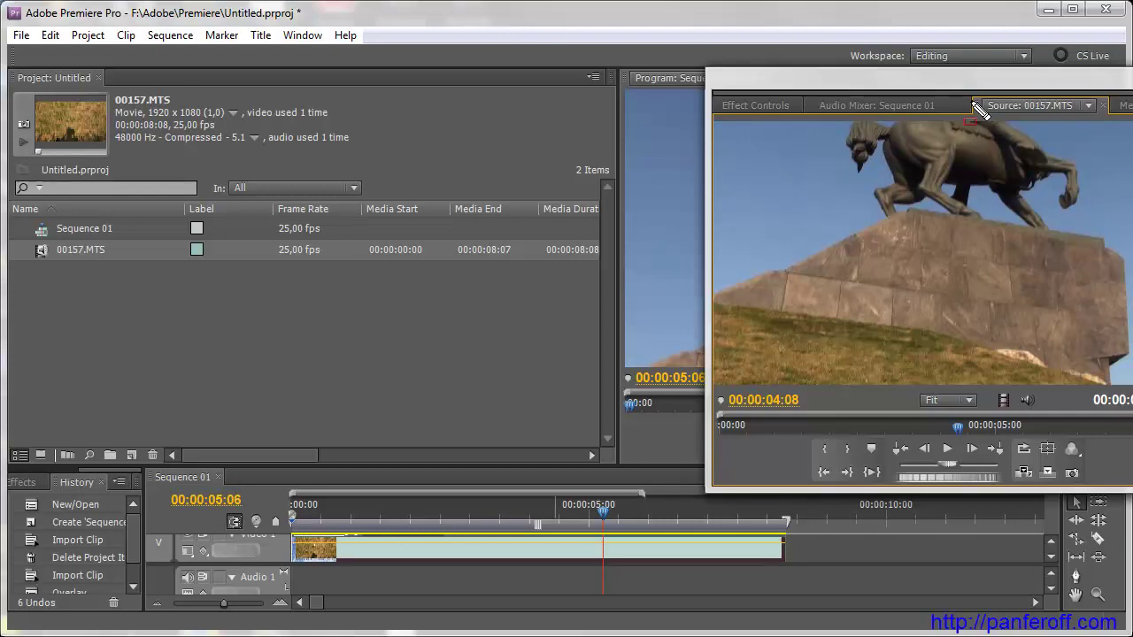
{"action": "mouse_move", "coordinate": [976, 102]}
{"action": "left_mouse_down"}
{"action": "mouse_move", "coordinate": [689, 127]}
{"action": "mouse_move", "coordinate": [596, 169]}
{"action": "left_mouse_up"}
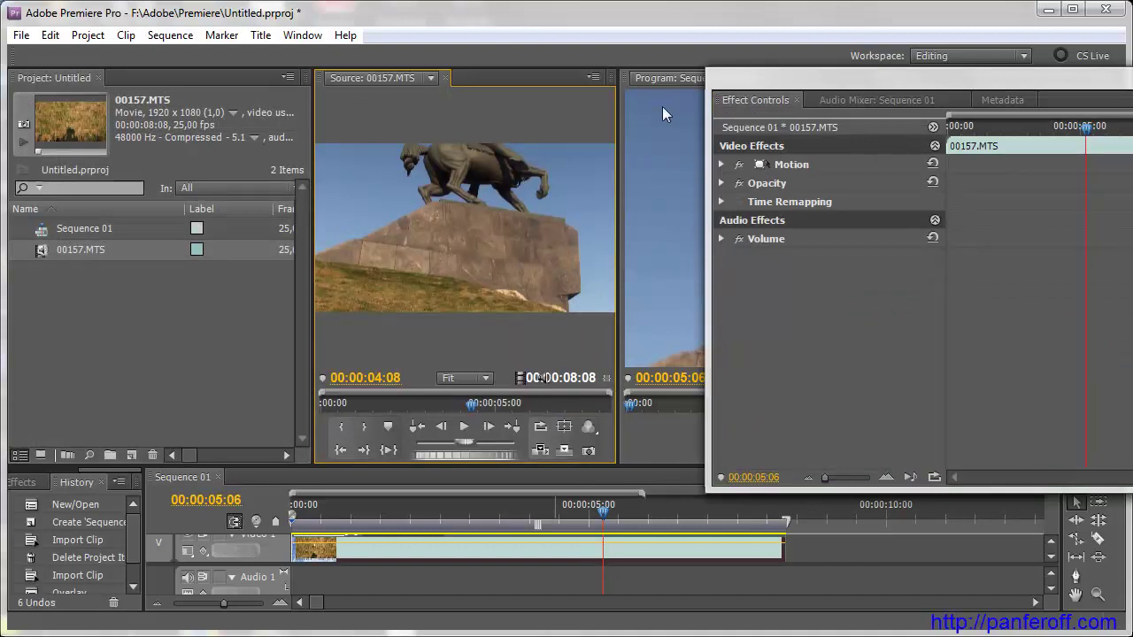
{"action": "left_click_drag", "start_coordinate": [317, 80], "coordinate": [1094, 108]}
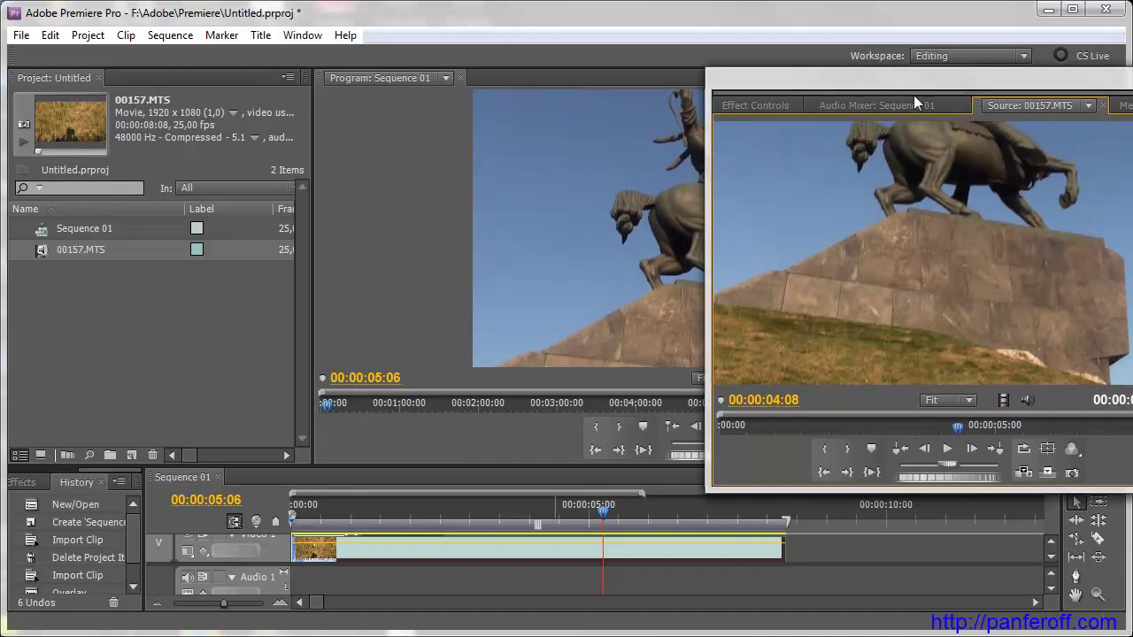
{"action": "left_click_drag", "start_coordinate": [913, 94], "coordinate": [816, 95]}
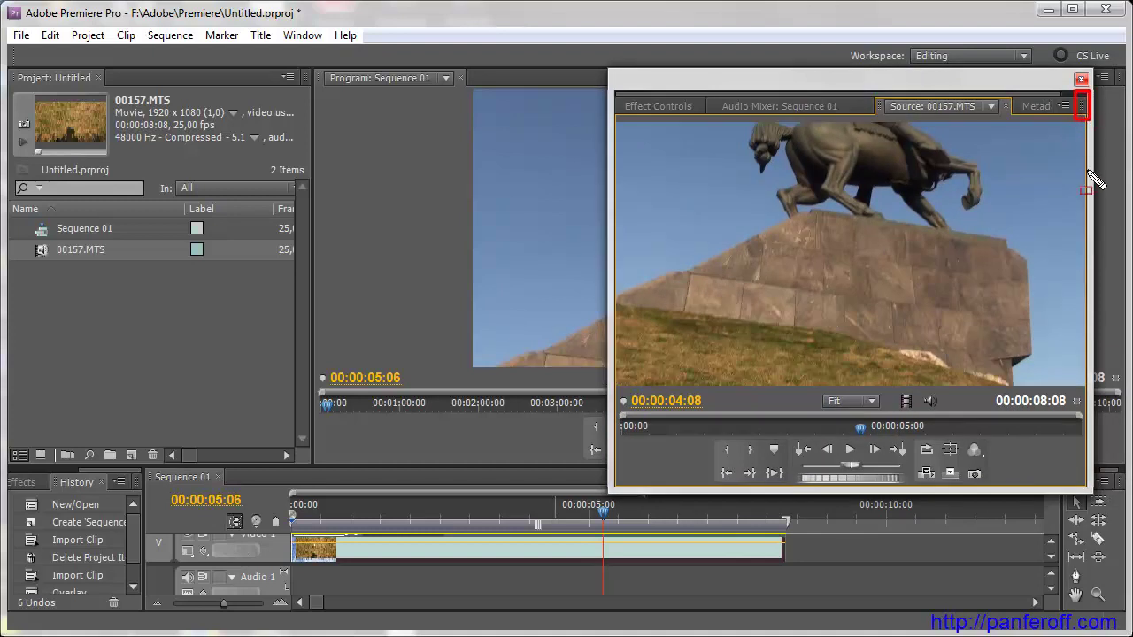
{"action": "mouse_move", "coordinate": [1081, 106]}
{"action": "left_mouse_down"}
{"action": "mouse_move", "coordinate": [406, 241]}
{"action": "mouse_move", "coordinate": [295, 227]}
{"action": "mouse_move", "coordinate": [332, 220]}
{"action": "left_mouse_up"}
Widen the Program monitor and Metadata group into the Project panel's space, then save with Ctrl+S
{"action": "left_click", "coordinate": [368, 86]}
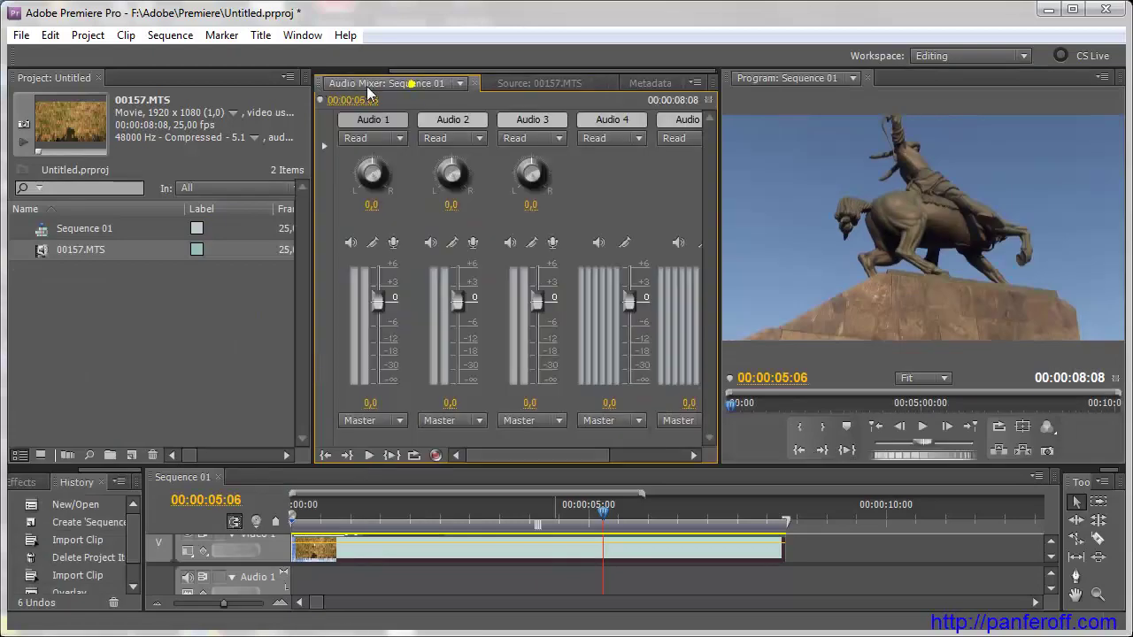
{"action": "left_click", "coordinate": [518, 84]}
{"action": "left_click", "coordinate": [649, 83]}
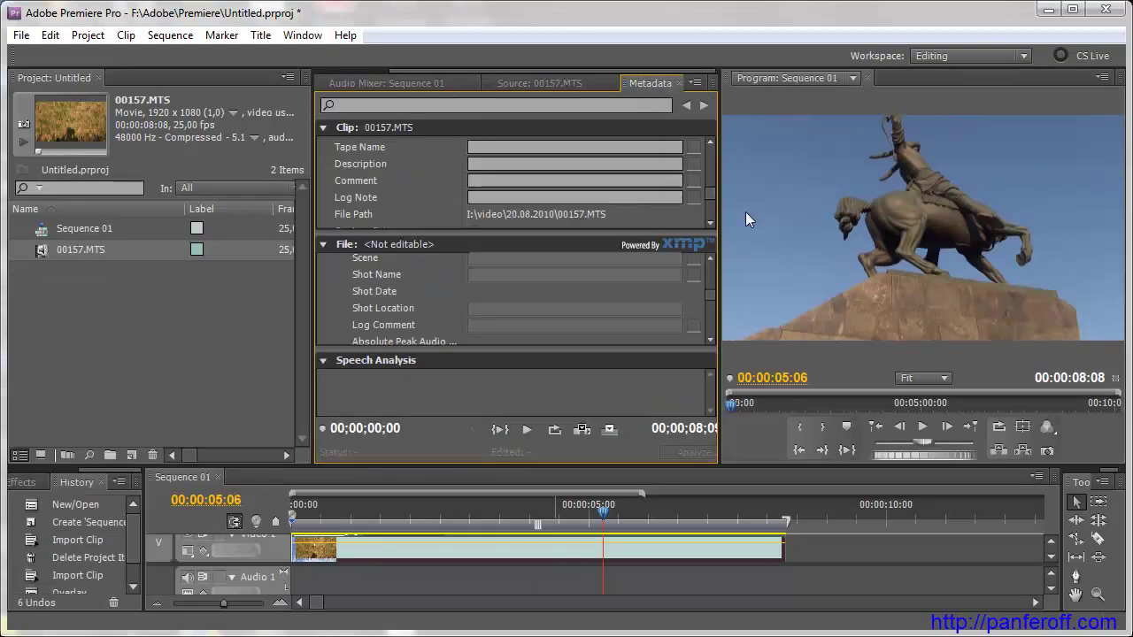
{"action": "left_click_drag", "start_coordinate": [721, 208], "coordinate": [599, 212]}
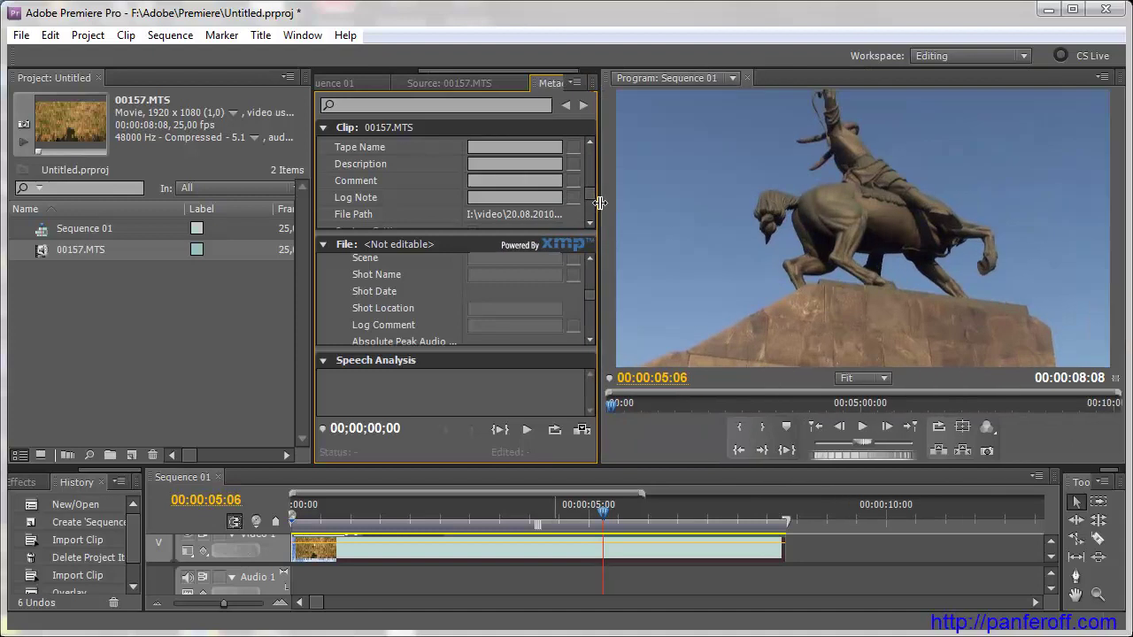
{"action": "left_click_drag", "start_coordinate": [312, 206], "coordinate": [191, 208]}
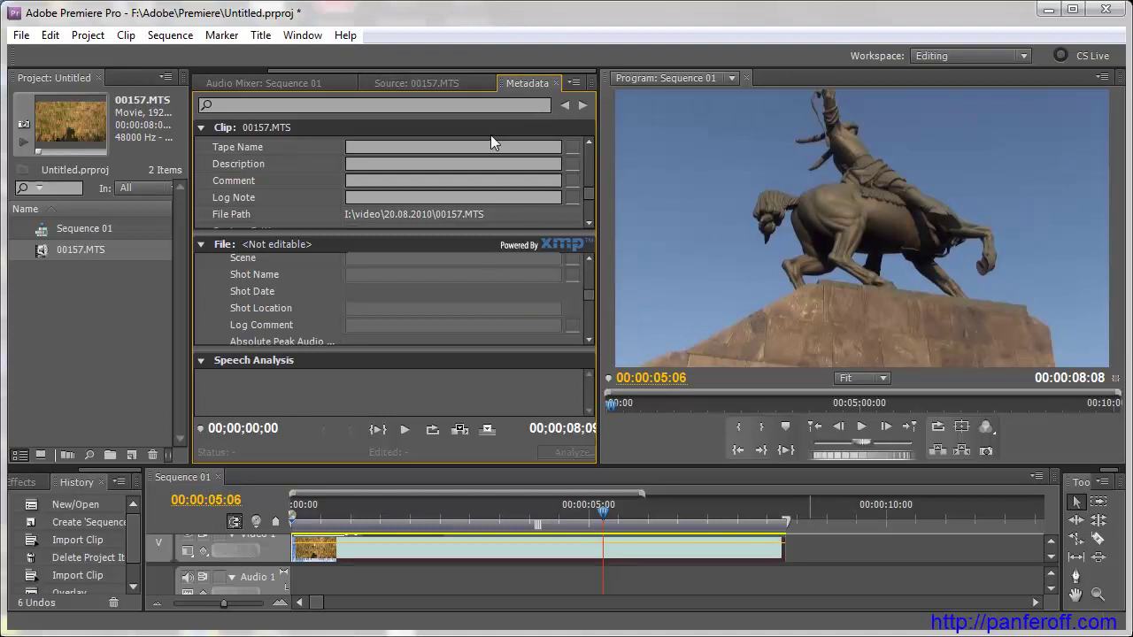
{"action": "key", "text": "ctrl+s"}
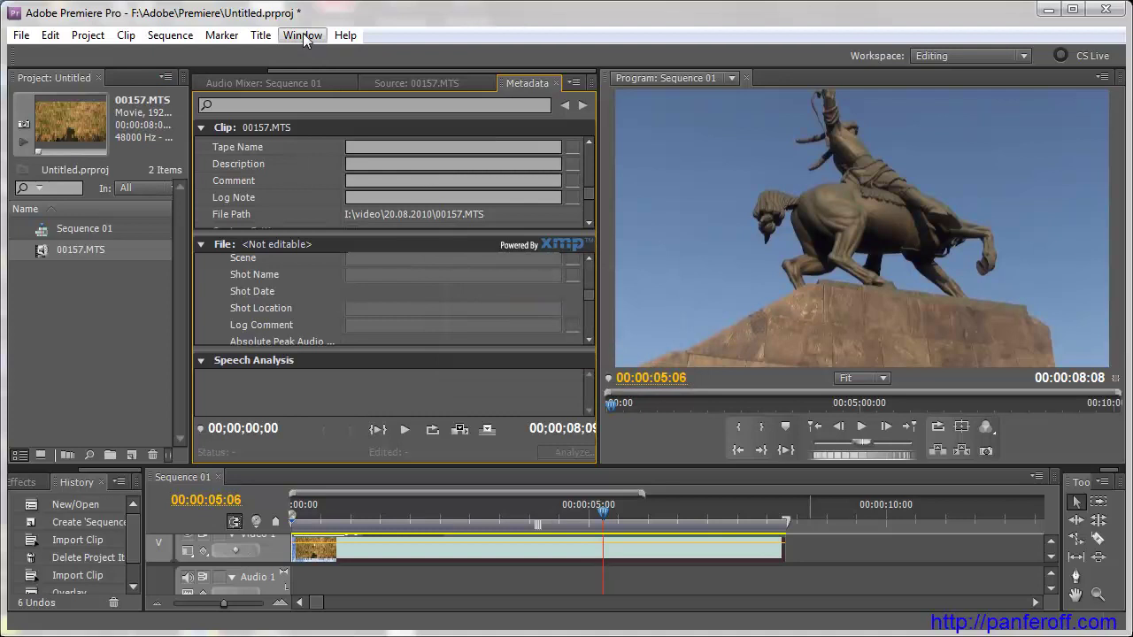
Create a new workspace named 'My' from Window > Workspace > New Workspace
{"action": "left_click", "coordinate": [303, 37]}
{"action": "mouse_move", "coordinate": [306, 53]}
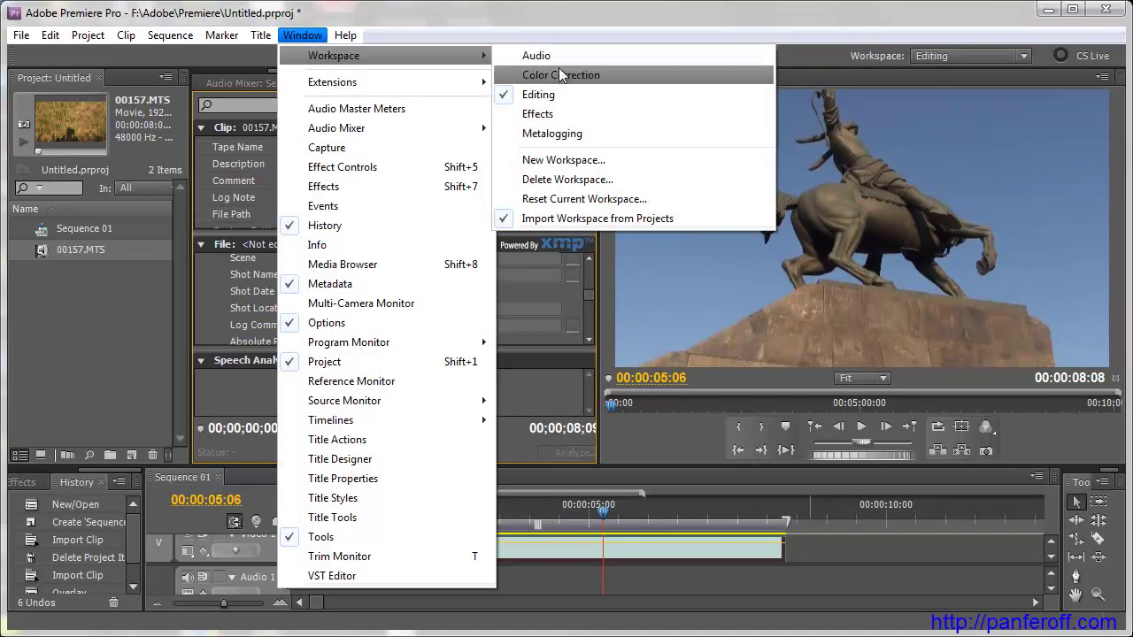
{"action": "left_click", "coordinate": [577, 167]}
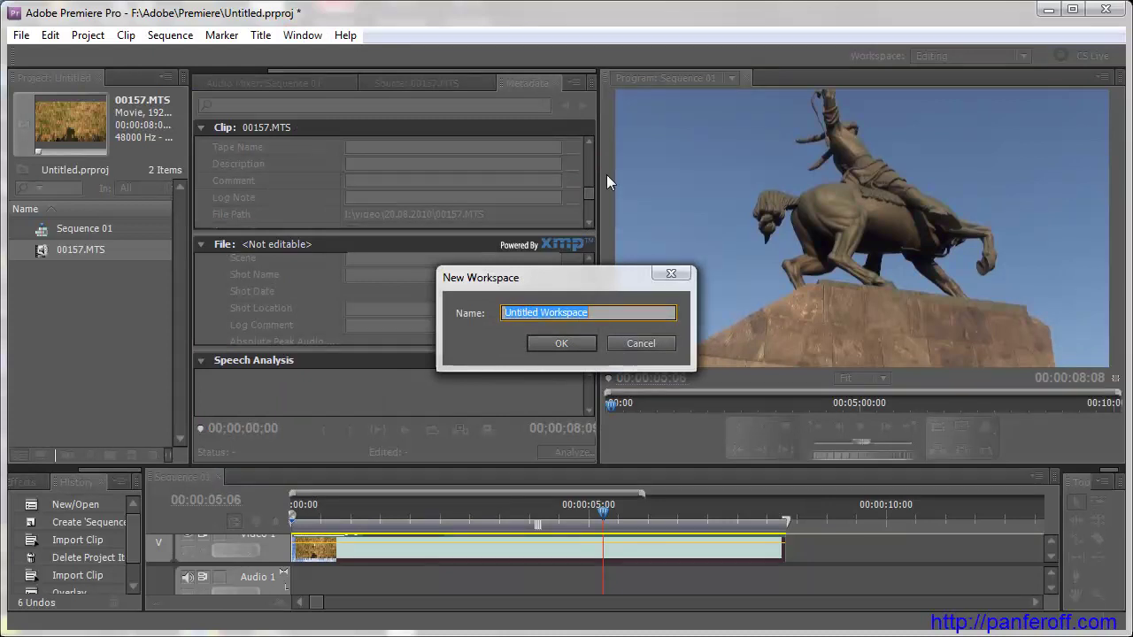
{"action": "type", "text": "M"}
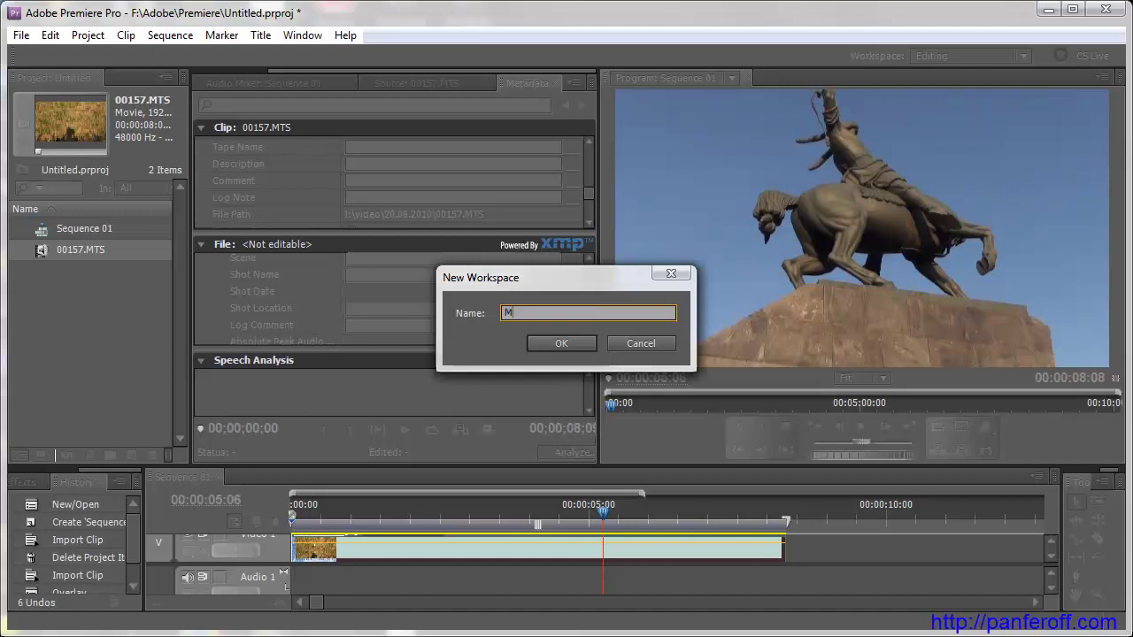
{"action": "type", "text": "y"}
{"action": "left_click", "coordinate": [567, 343]}
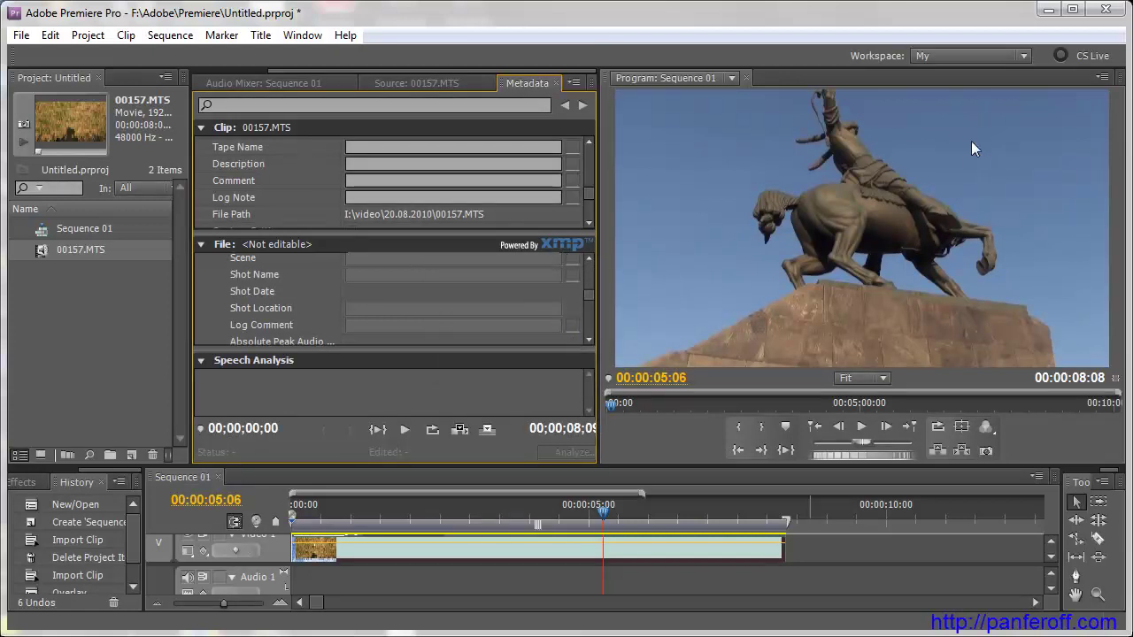
Switch to the My workspace and close the Metadata, Audio Mixer and Source tabs
{"action": "left_click", "coordinate": [304, 37]}
{"action": "mouse_move", "coordinate": [290, 56]}
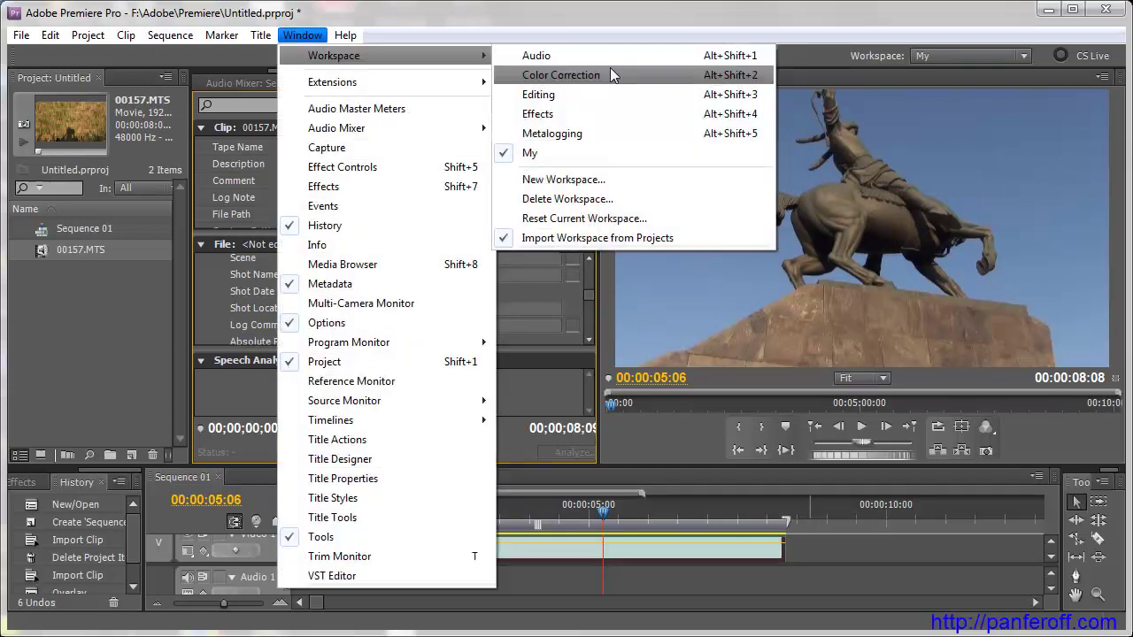
{"action": "left_click", "coordinate": [661, 154]}
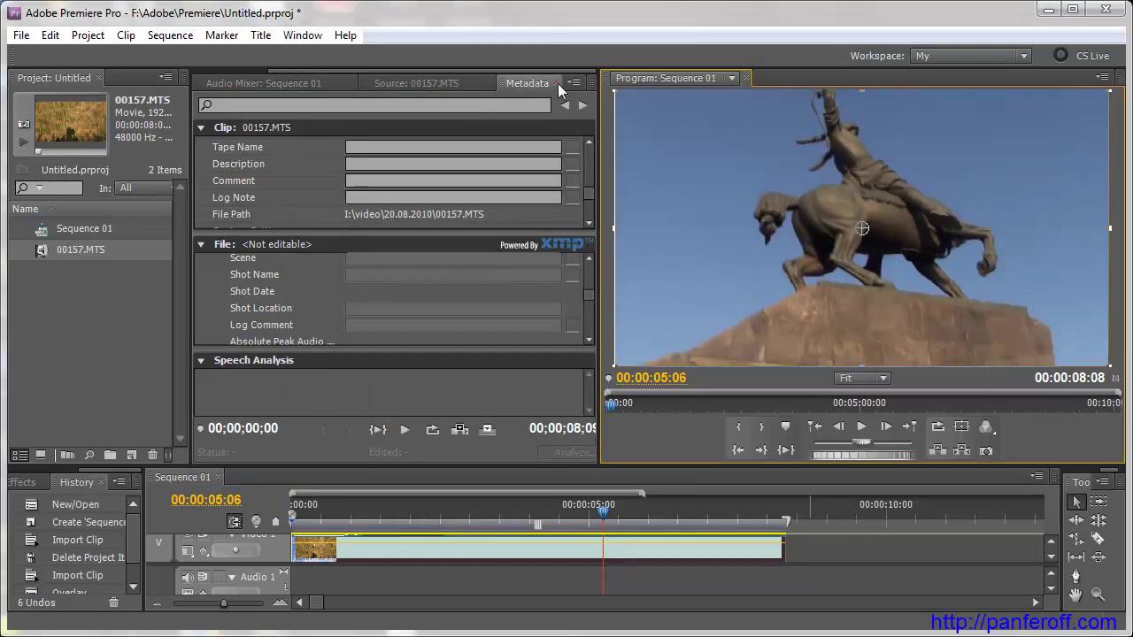
{"action": "left_click", "coordinate": [458, 85]}
{"action": "left_click", "coordinate": [346, 79]}
{"action": "left_click", "coordinate": [417, 85]}
{"action": "left_click", "coordinate": [254, 79]}
{"action": "left_click", "coordinate": [405, 77]}
{"action": "left_click", "coordinate": [405, 78]}
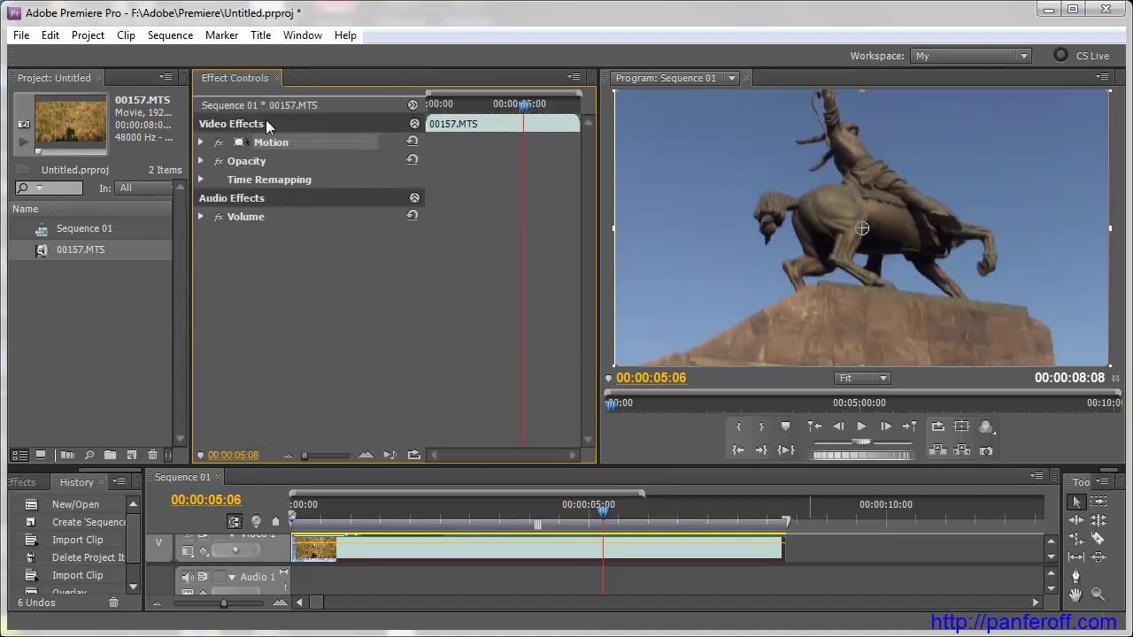
{"action": "left_click", "coordinate": [758, 190]}
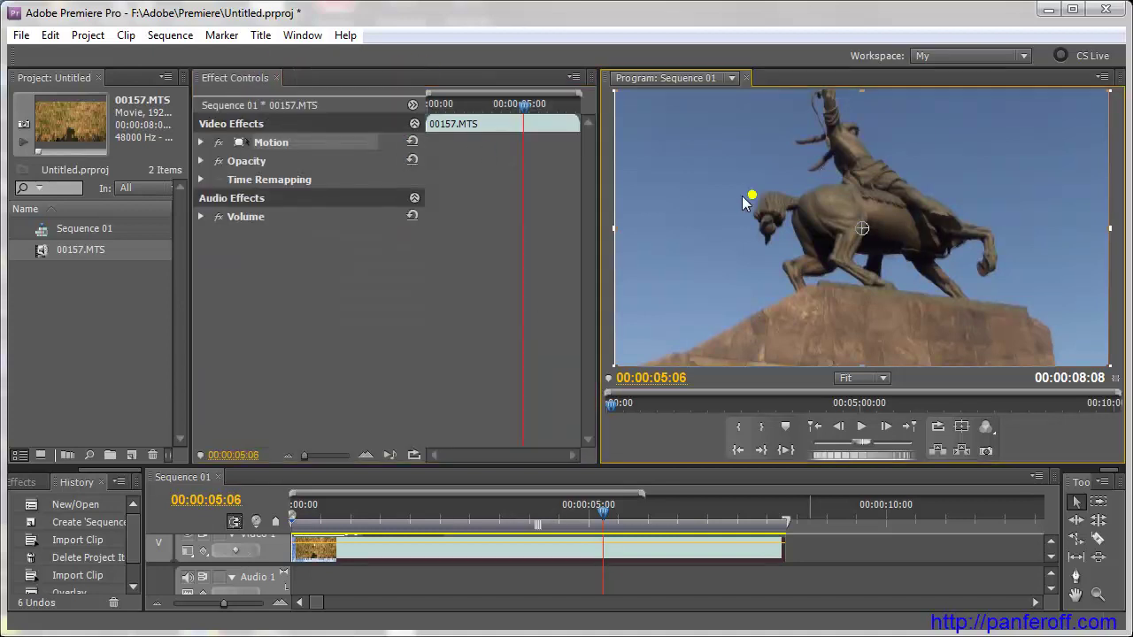
Close the Info and Media Browser panels, leaving Effects in the lower left
{"action": "left_click", "coordinate": [100, 482]}
{"action": "left_click", "coordinate": [29, 482]}
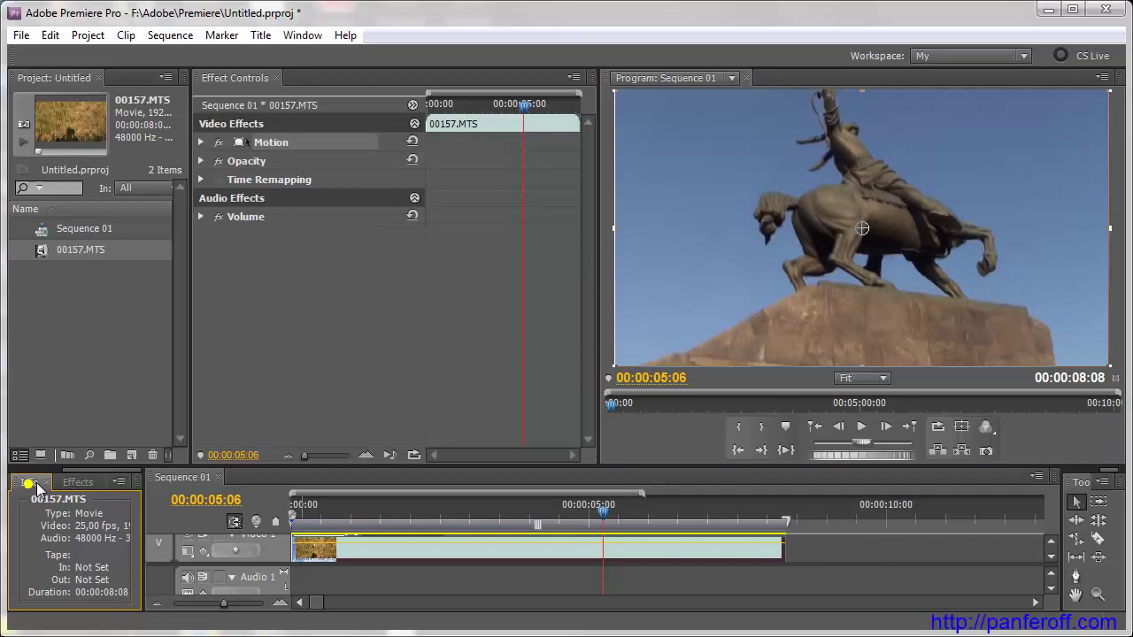
{"action": "left_click", "coordinate": [47, 482]}
{"action": "left_click", "coordinate": [54, 482]}
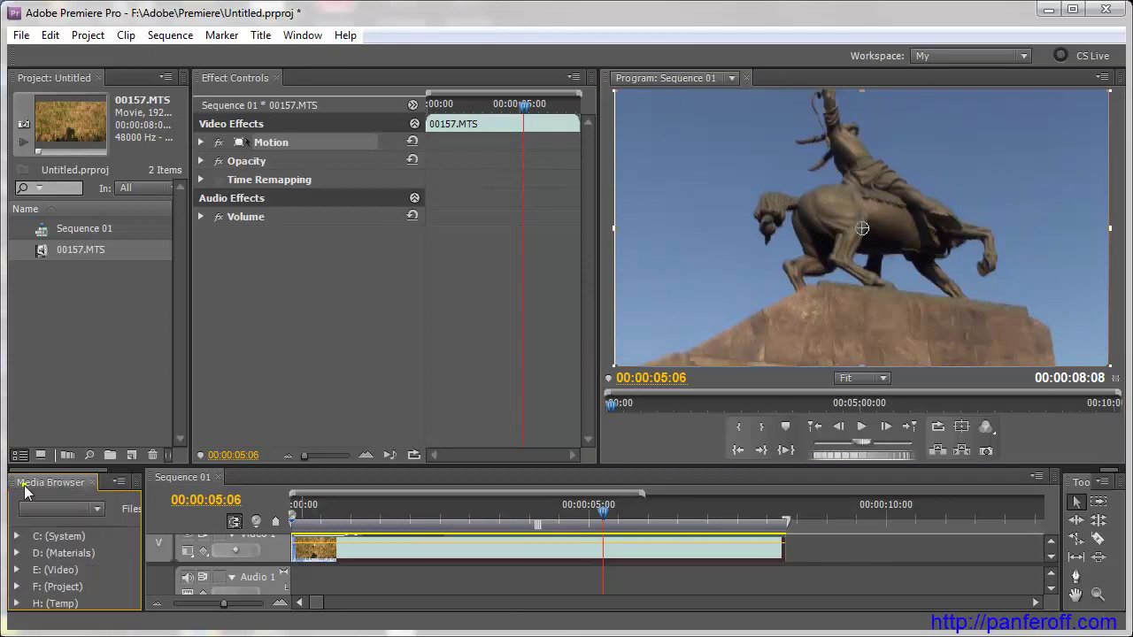
{"action": "left_click", "coordinate": [94, 483]}
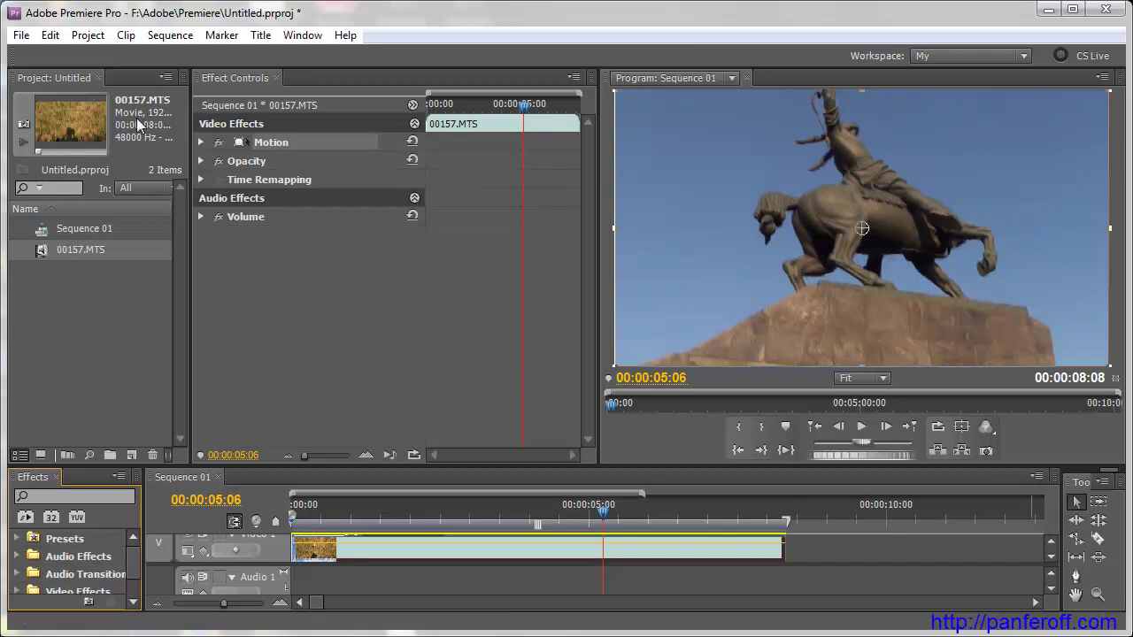
Narrow the Project panel and drag dividers to widen the Program monitor and Effect Controls
{"action": "left_click", "coordinate": [326, 314]}
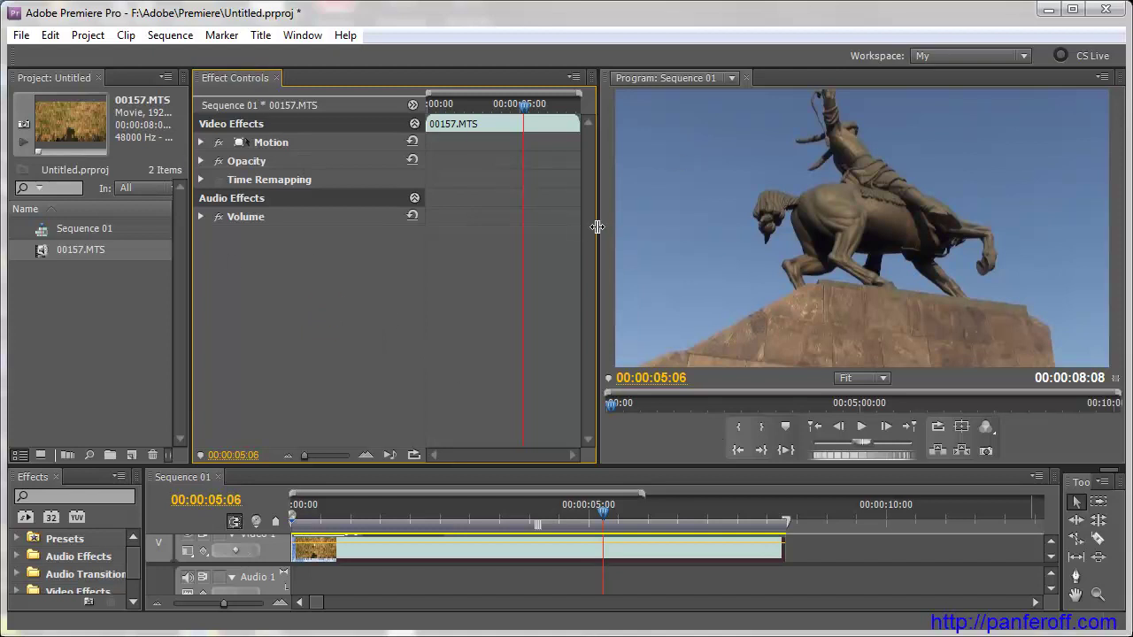
{"action": "left_click_drag", "start_coordinate": [597, 226], "coordinate": [352, 227]}
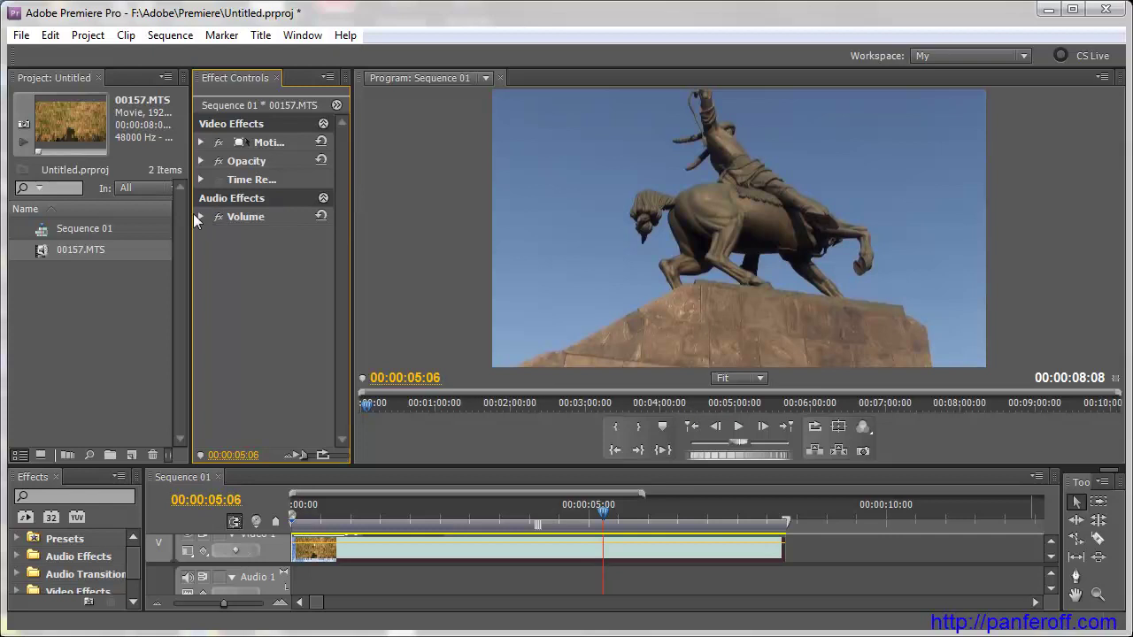
{"action": "left_click_drag", "start_coordinate": [192, 214], "coordinate": [140, 214]}
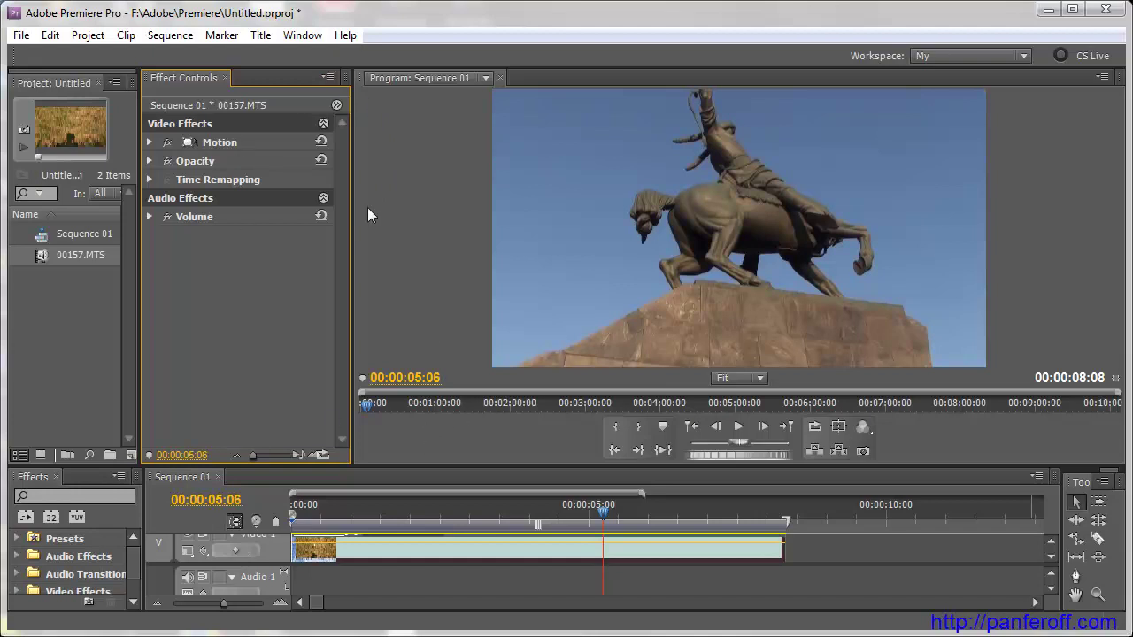
{"action": "left_click", "coordinate": [302, 35]}
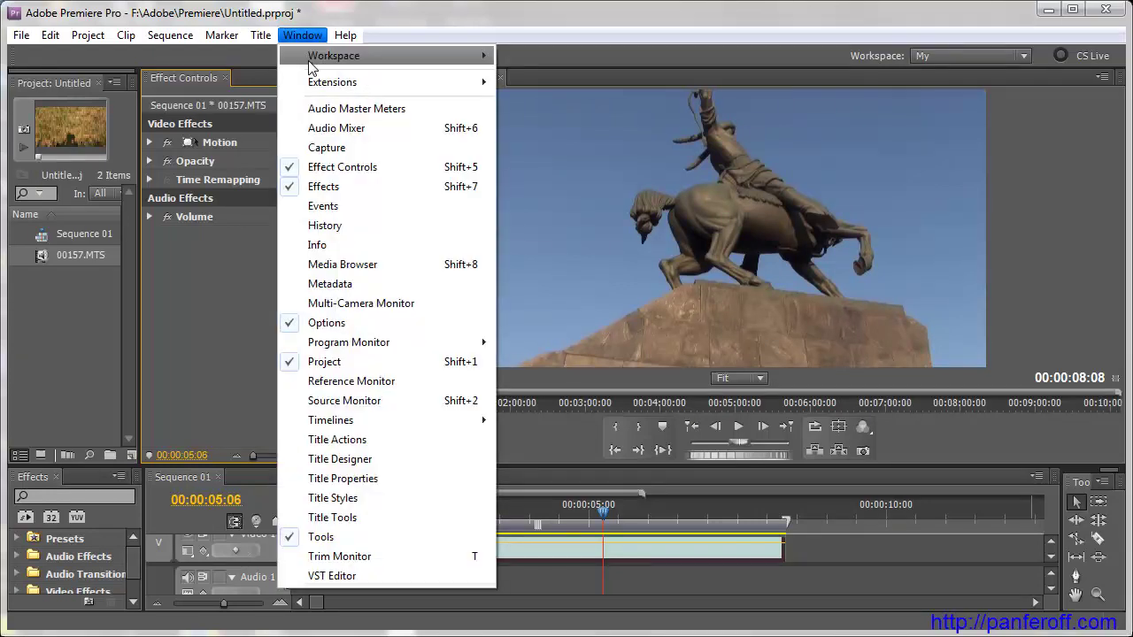
Dismiss the workspace menu, then switch to the Editing workspace
{"action": "mouse_move", "coordinate": [399, 56]}
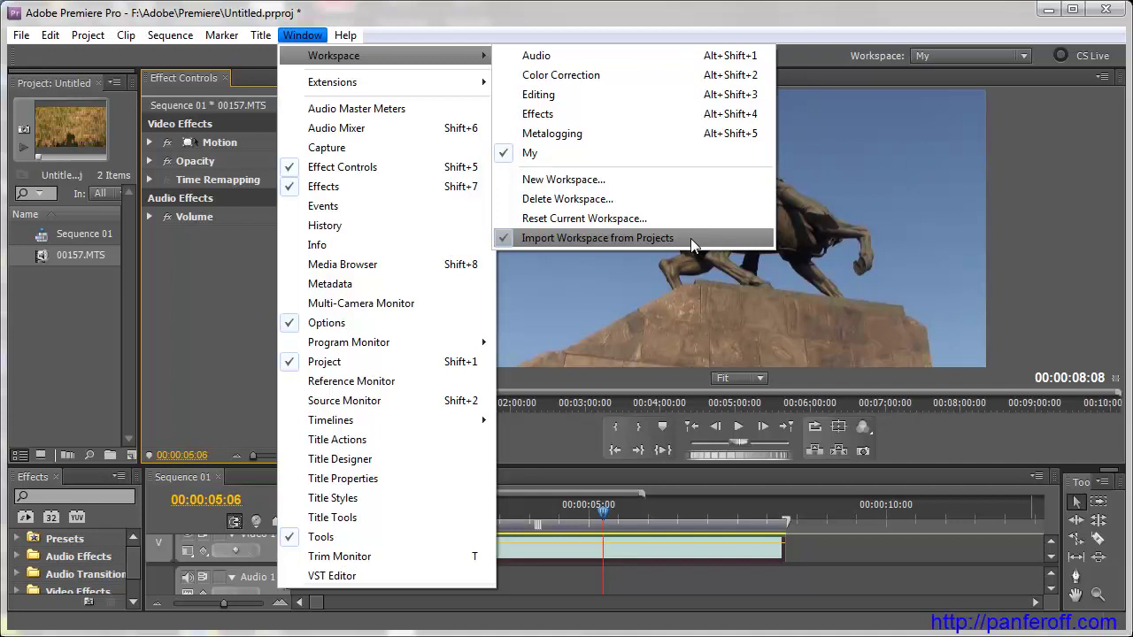
{"action": "left_click", "coordinate": [1049, 241]}
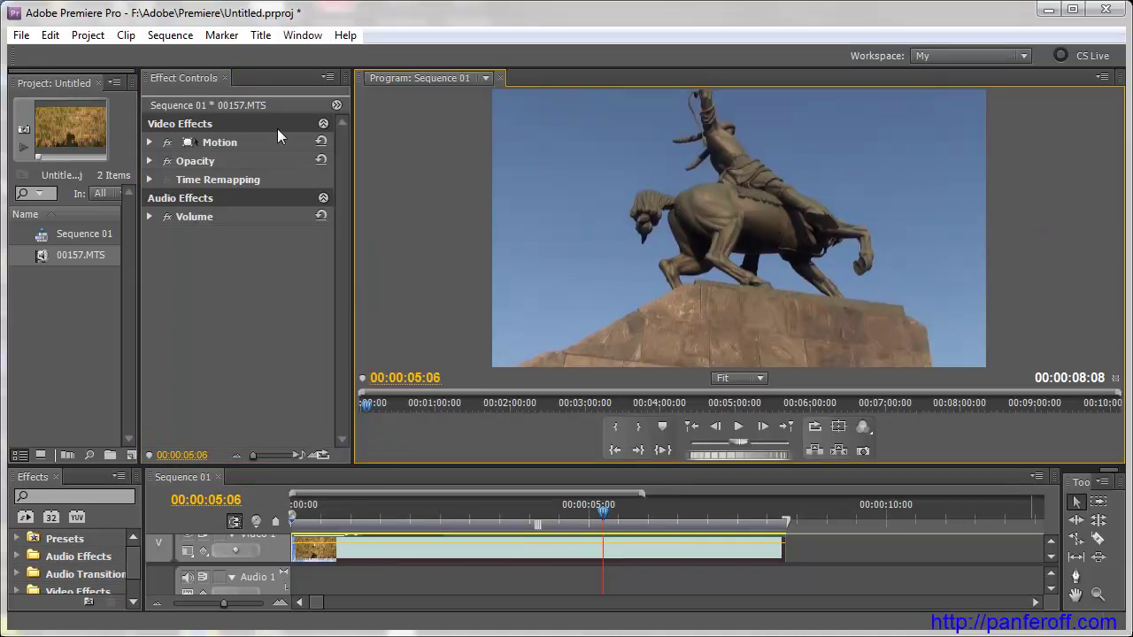
{"action": "left_click", "coordinate": [314, 36]}
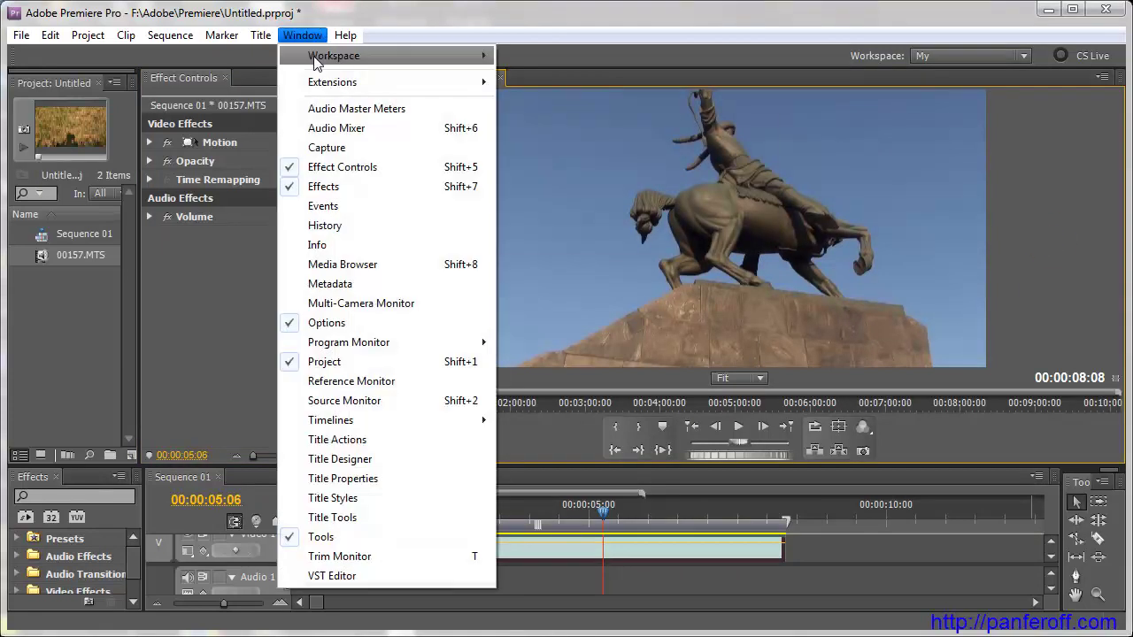
{"action": "mouse_move", "coordinate": [319, 62]}
{"action": "left_click", "coordinate": [563, 95]}
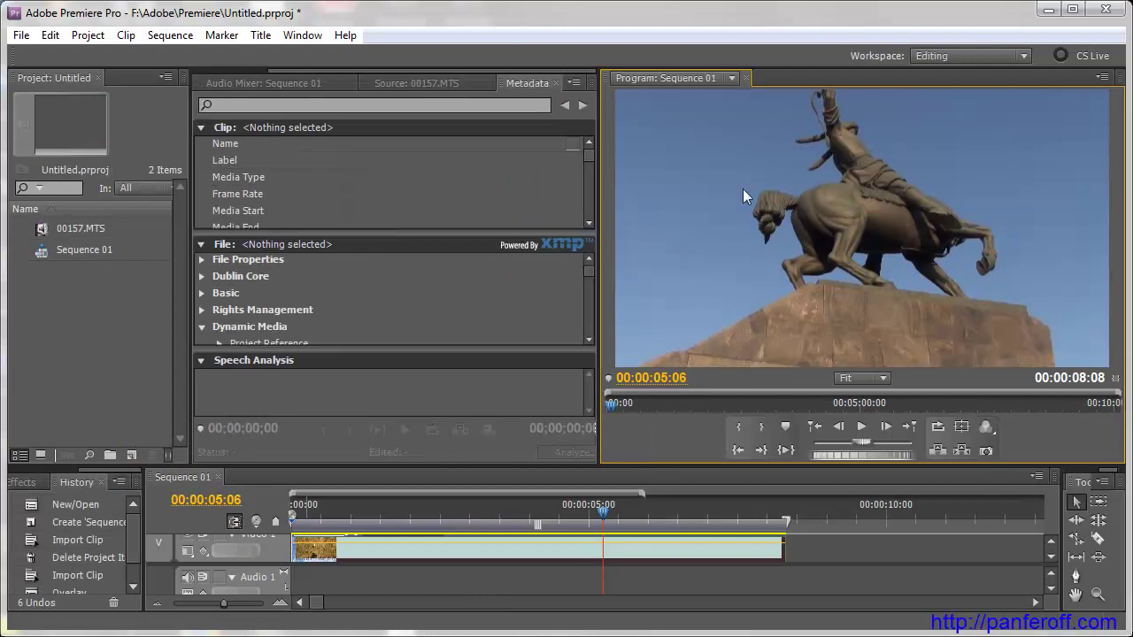
Check the Source and Metadata tabs, then reapply the Editing workspace
{"action": "left_click", "coordinate": [462, 83]}
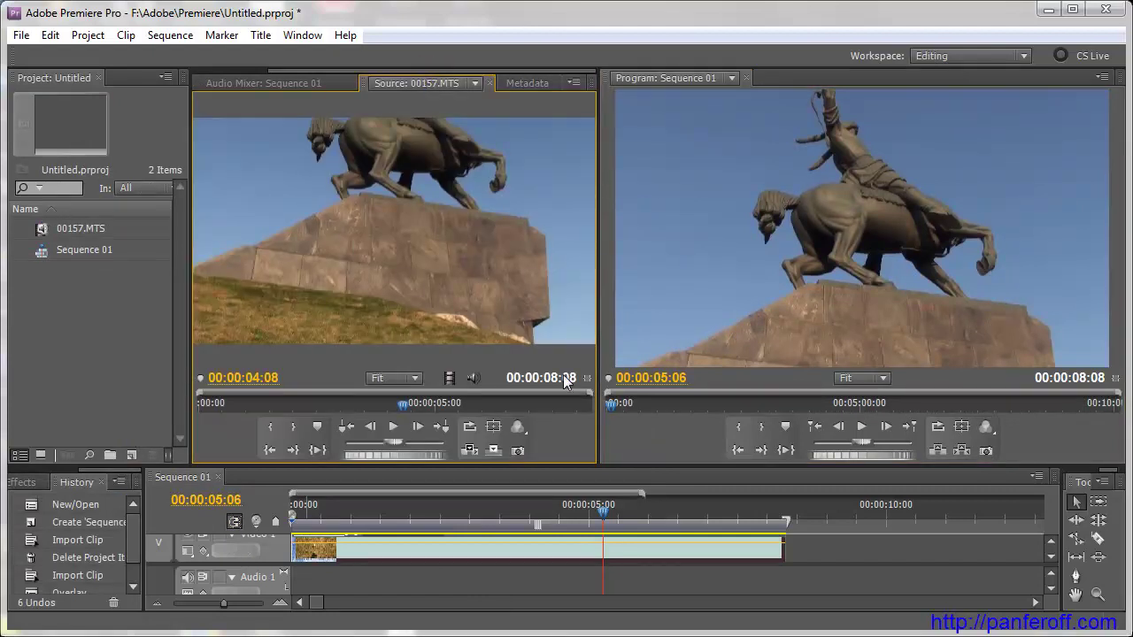
{"action": "left_click", "coordinate": [530, 83]}
{"action": "left_click", "coordinate": [302, 35]}
{"action": "mouse_move", "coordinate": [313, 64]}
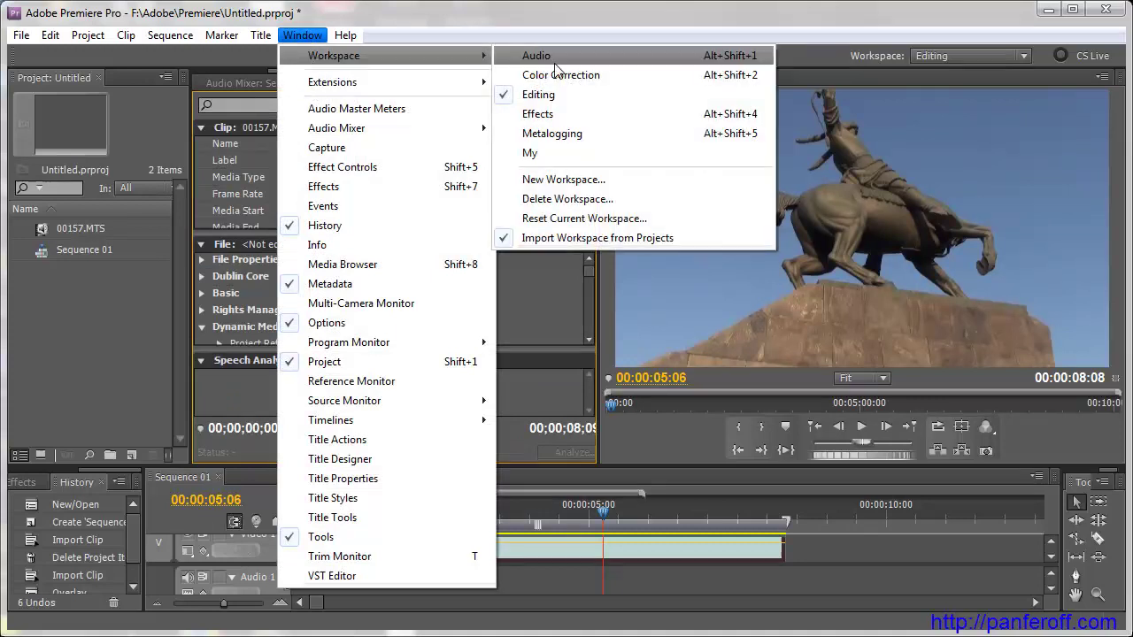
{"action": "left_click", "coordinate": [550, 97]}
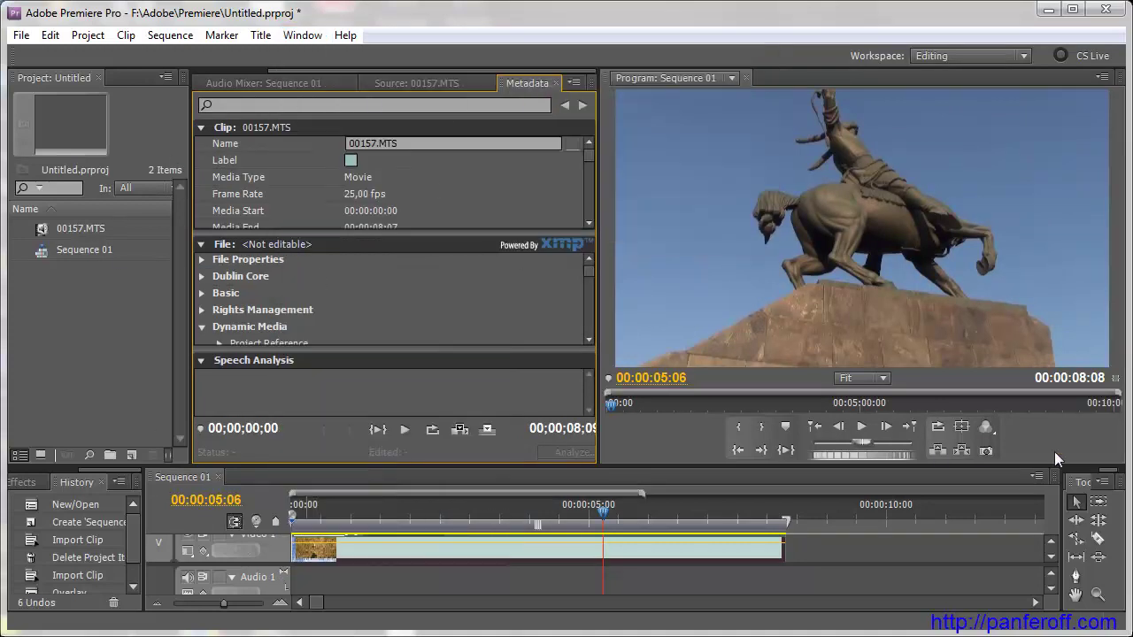
Close the Metadata, Source, Audio Mixer and Effect Controls panels
{"action": "left_click", "coordinate": [557, 82]}
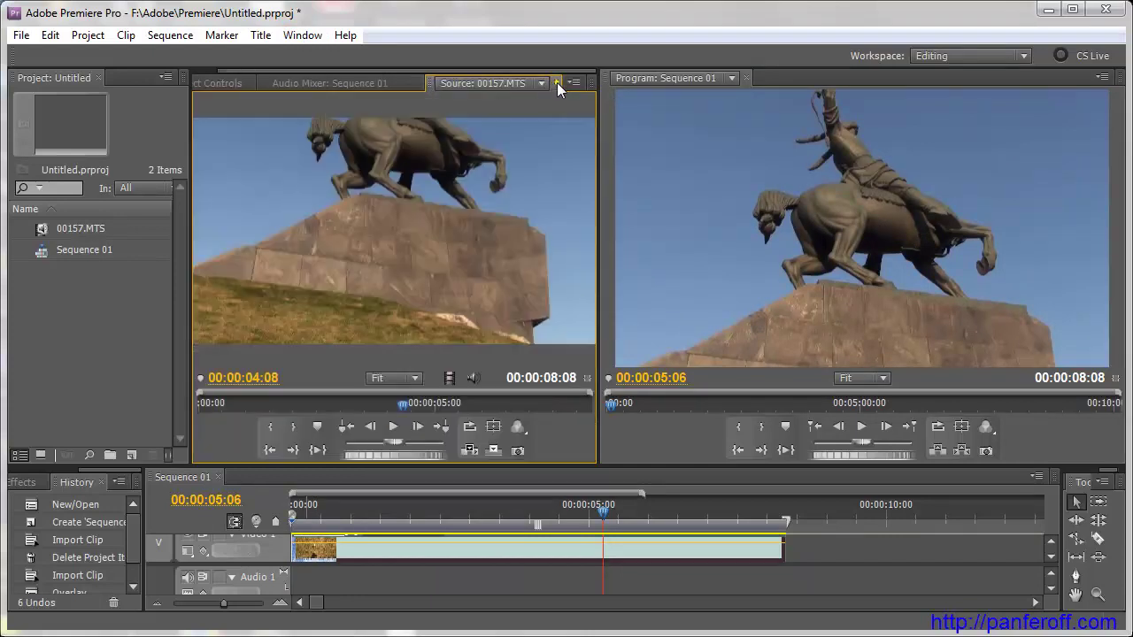
{"action": "left_click", "coordinate": [557, 82]}
{"action": "left_click", "coordinate": [450, 82]}
{"action": "left_click", "coordinate": [276, 75]}
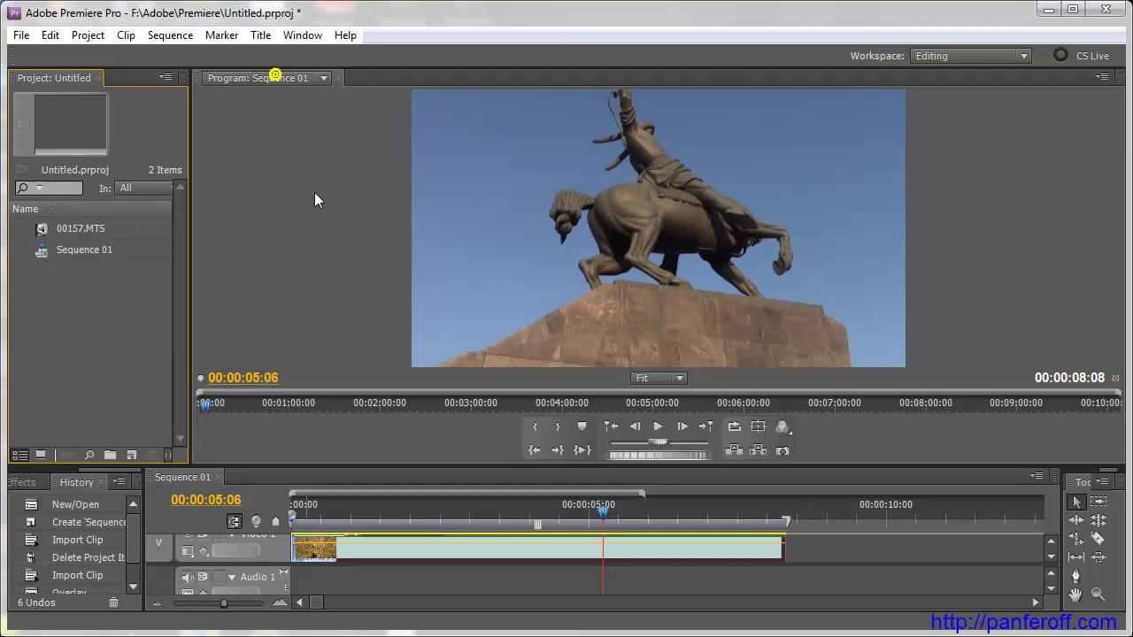
Undock the Program monitor into a floating window, narrow it, and reposition it
{"action": "left_click", "coordinate": [1103, 77]}
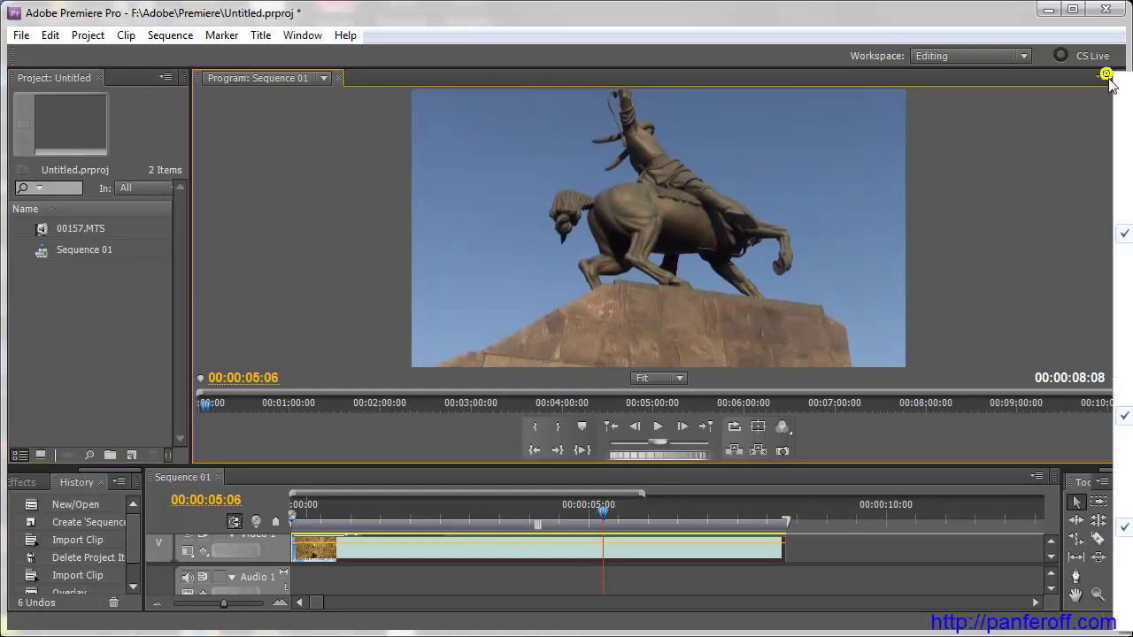
{"action": "left_click", "coordinate": [1122, 85]}
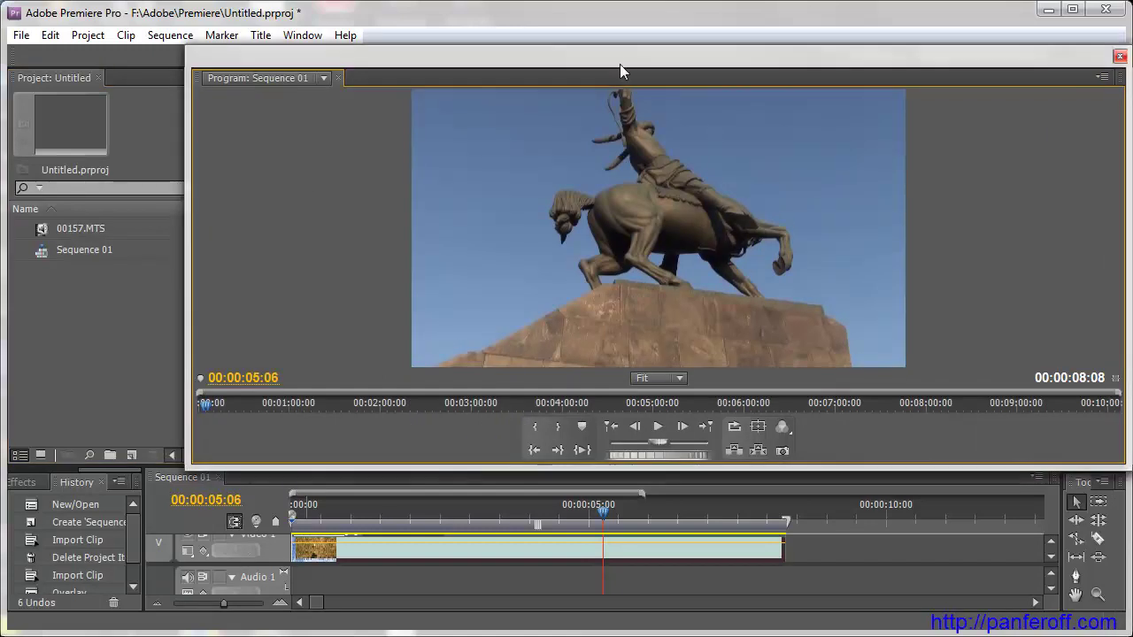
{"action": "left_click_drag", "start_coordinate": [72, 300], "coordinate": [529, 289]}
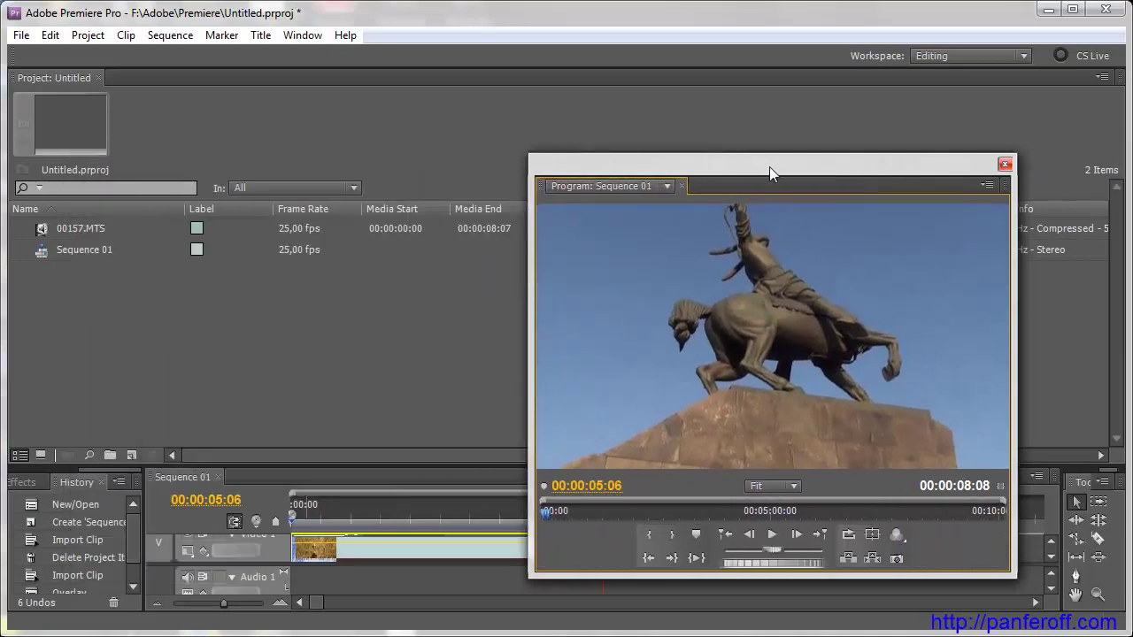
{"action": "left_click_drag", "start_coordinate": [769, 166], "coordinate": [727, 122]}
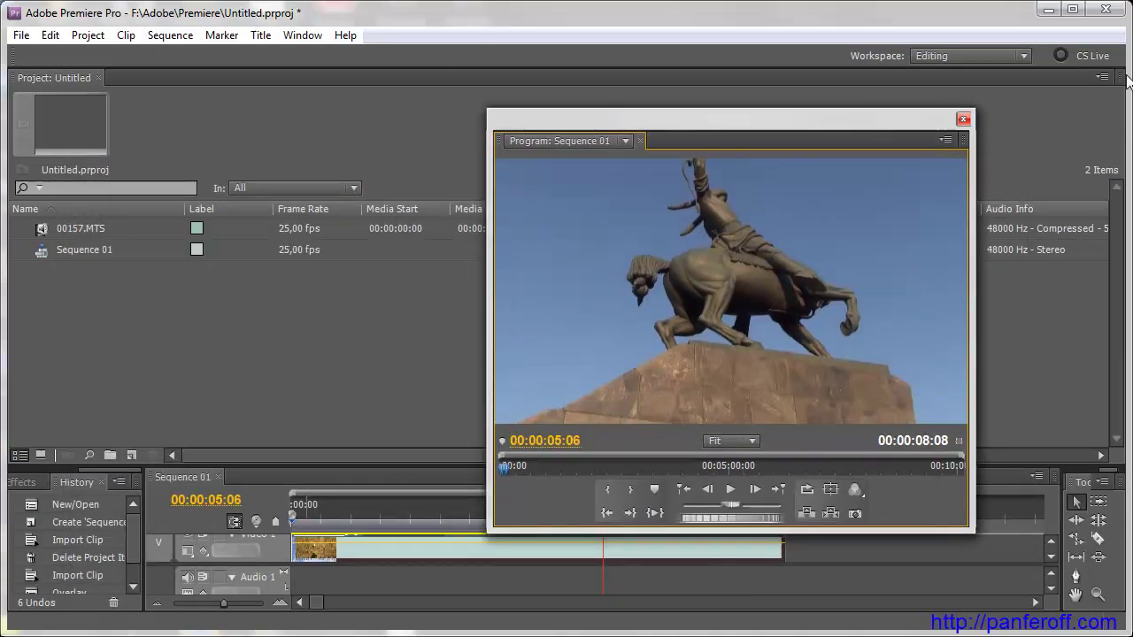
Close Project, Timeline, History, Effects, Info, Media Browser, Tools and Audio Master Meters; move Program left
{"action": "left_click", "coordinate": [97, 78]}
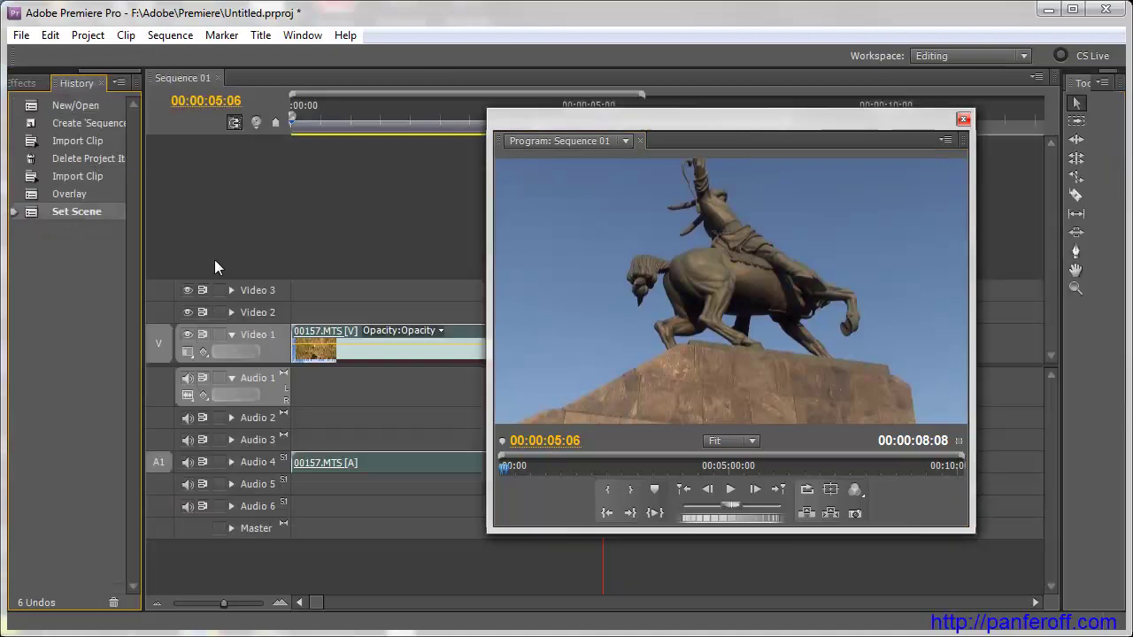
{"action": "left_click", "coordinate": [218, 77]}
{"action": "left_click", "coordinate": [101, 83]}
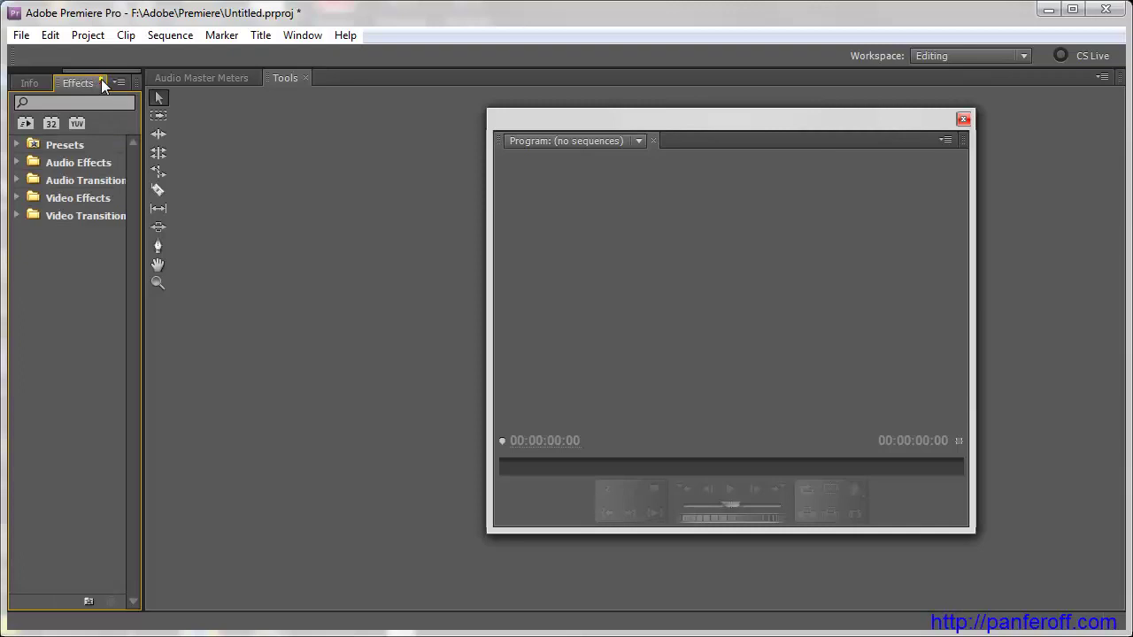
{"action": "left_click", "coordinate": [100, 82]}
{"action": "left_click", "coordinate": [101, 82]}
{"action": "left_click", "coordinate": [97, 81]}
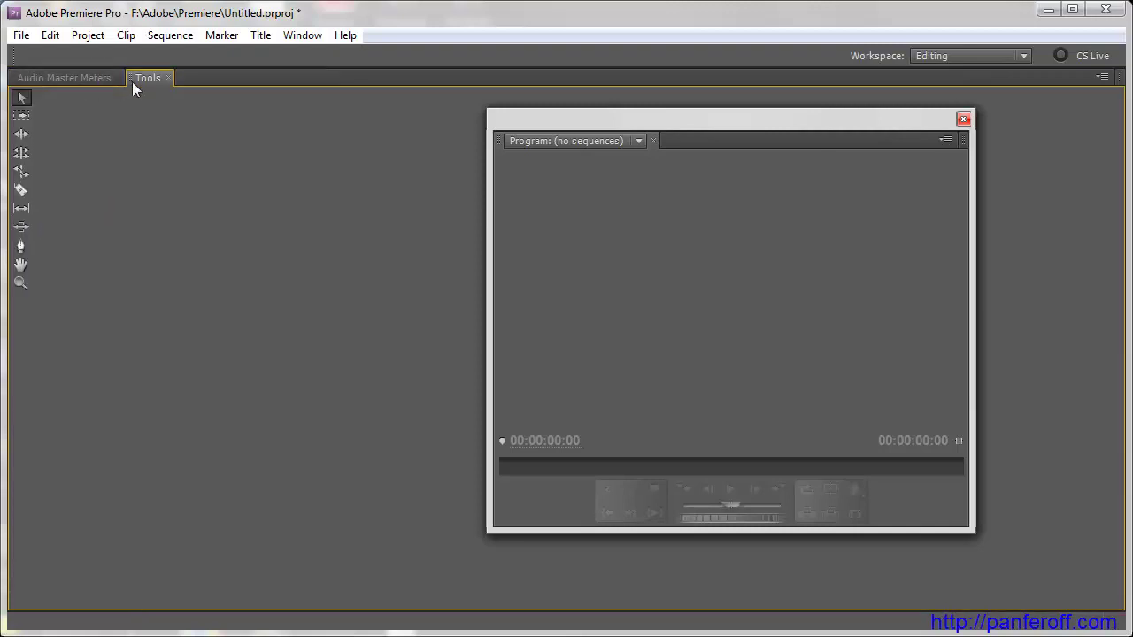
{"action": "left_click", "coordinate": [169, 78]}
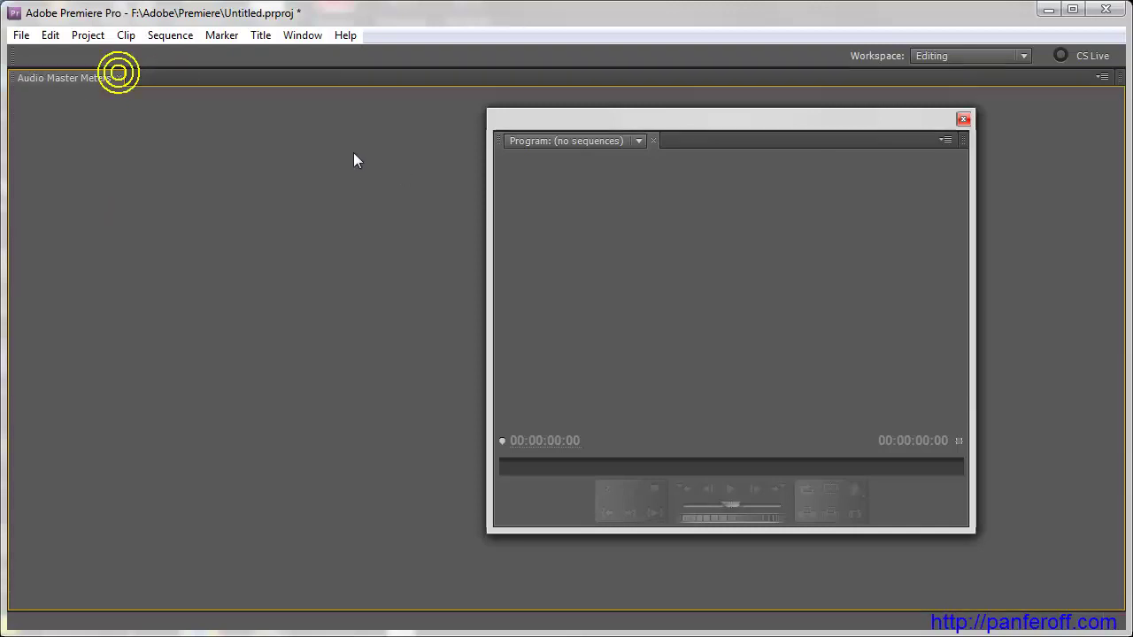
{"action": "left_click", "coordinate": [118, 78]}
{"action": "mouse_move", "coordinate": [626, 116]}
{"action": "left_mouse_down"}
{"action": "mouse_move", "coordinate": [142, 115]}
{"action": "mouse_move", "coordinate": [343, 154]}
{"action": "mouse_move", "coordinate": [196, 122]}
{"action": "left_mouse_up"}
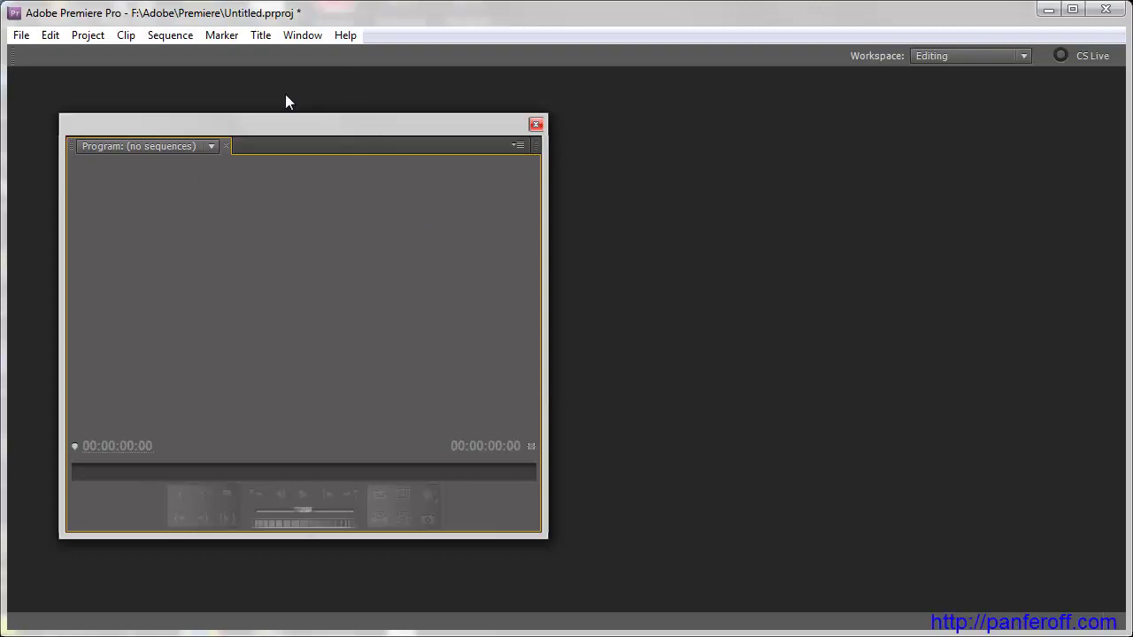
Reset the Editing workspace to its default layout and confirm with Yes
{"action": "left_click", "coordinate": [301, 37]}
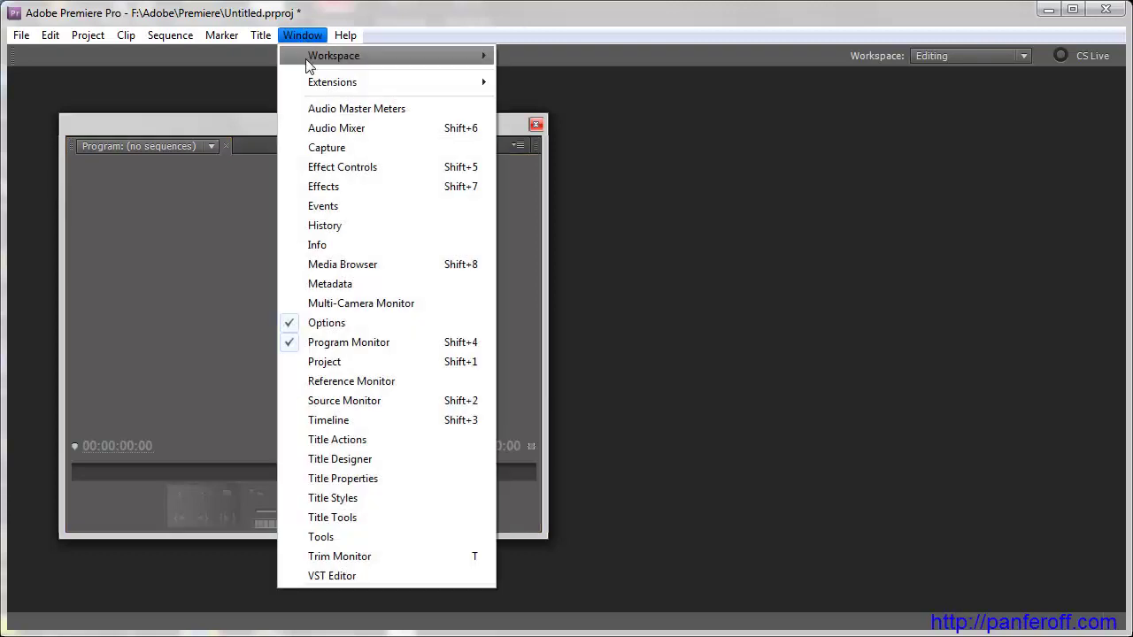
{"action": "mouse_move", "coordinate": [306, 60]}
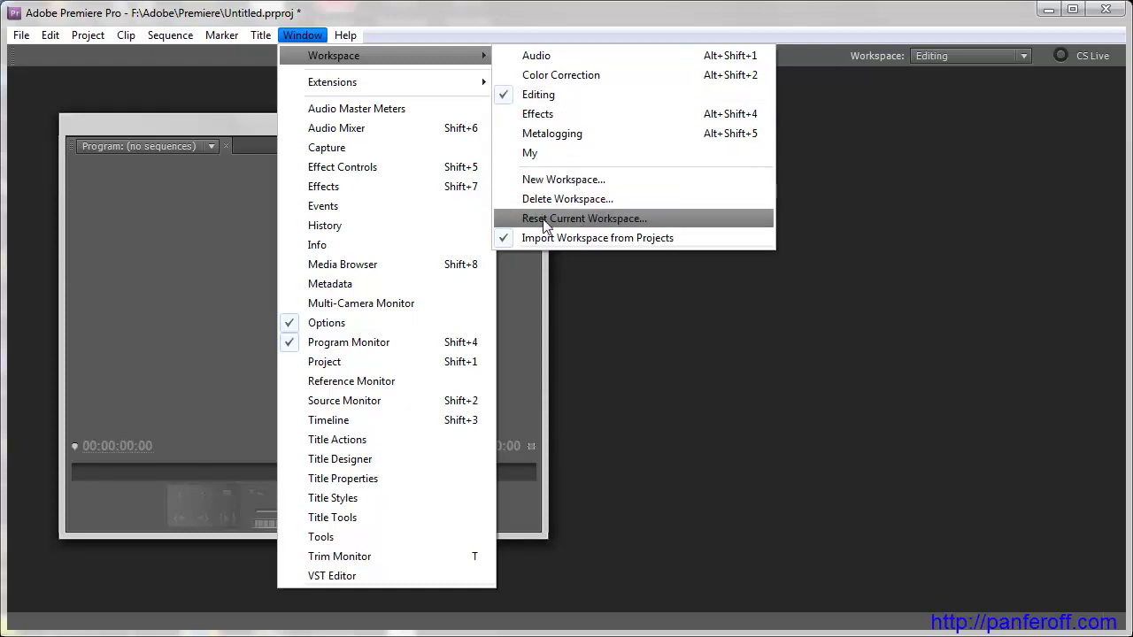
{"action": "left_click", "coordinate": [719, 227]}
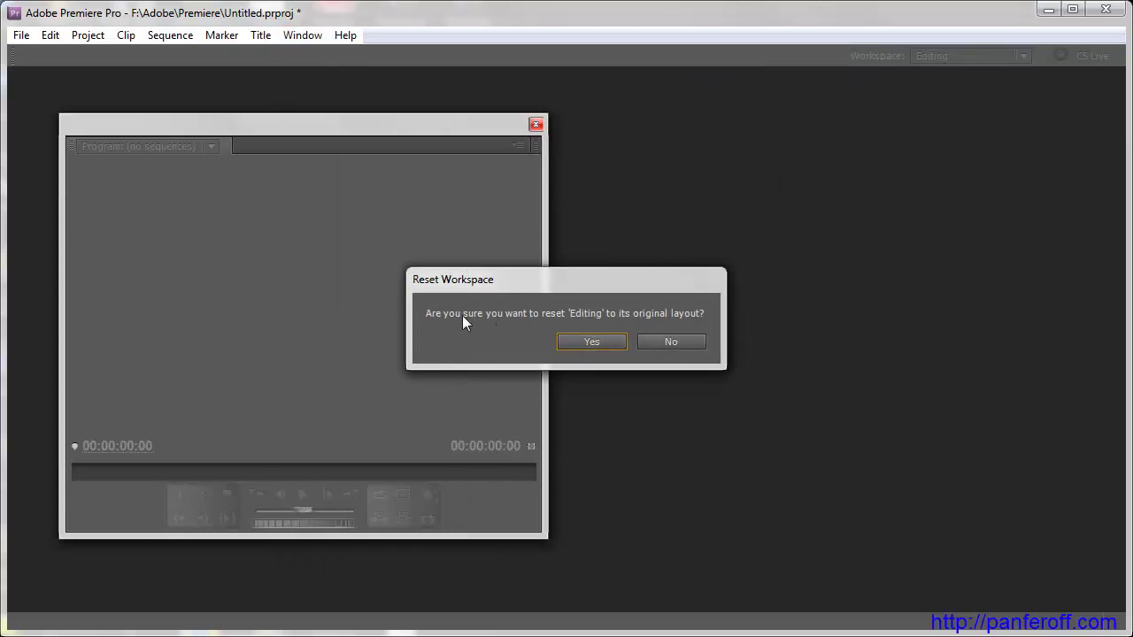
{"action": "left_click", "coordinate": [601, 345]}
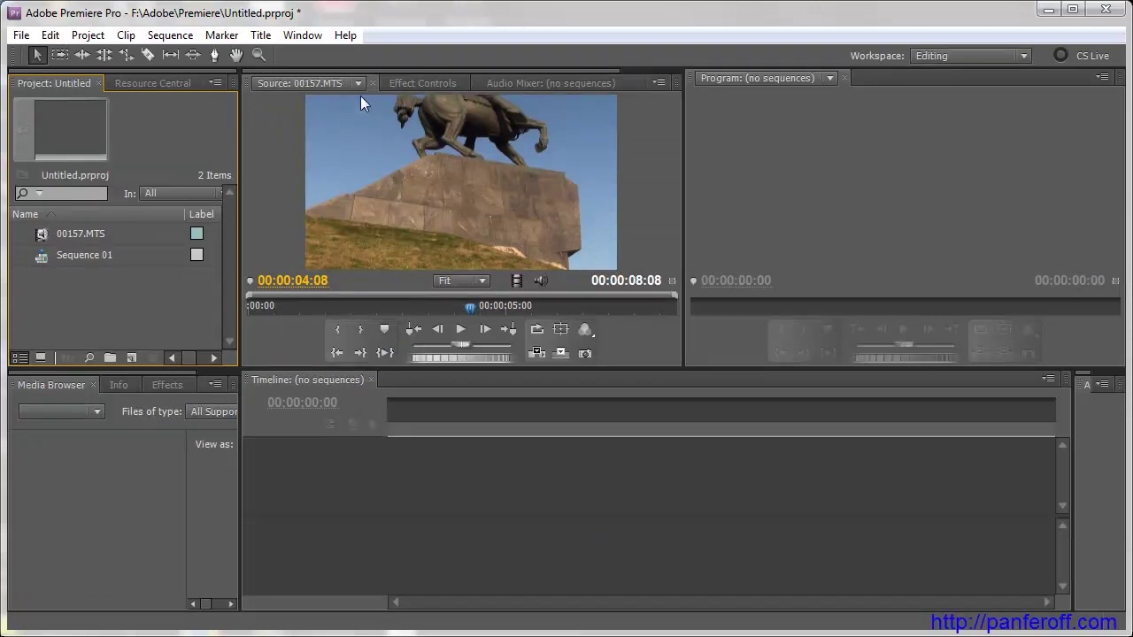
Preview the Effect Controls and Audio Mixer tabs, then return to the Source monitor
{"action": "left_click", "coordinate": [395, 82]}
{"action": "left_click", "coordinate": [482, 82]}
{"action": "left_click", "coordinate": [306, 84]}
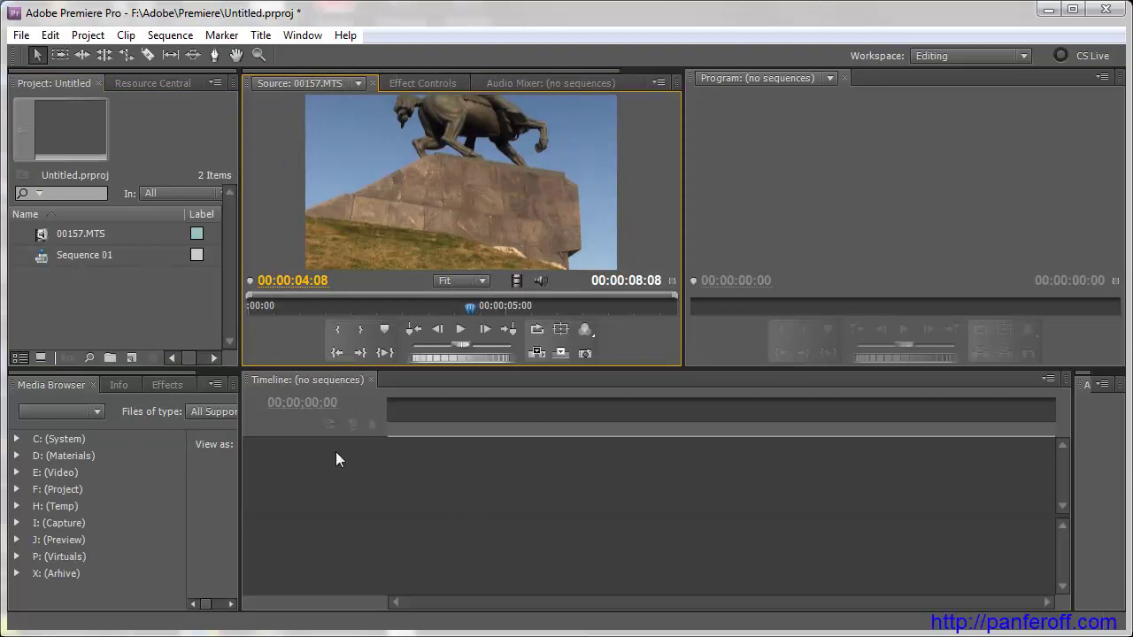
Open Sequence 01 from the Project panel so clip 00157.MTS appears in the Timeline
{"action": "left_click_drag", "start_coordinate": [290, 372], "coordinate": [402, 398]}
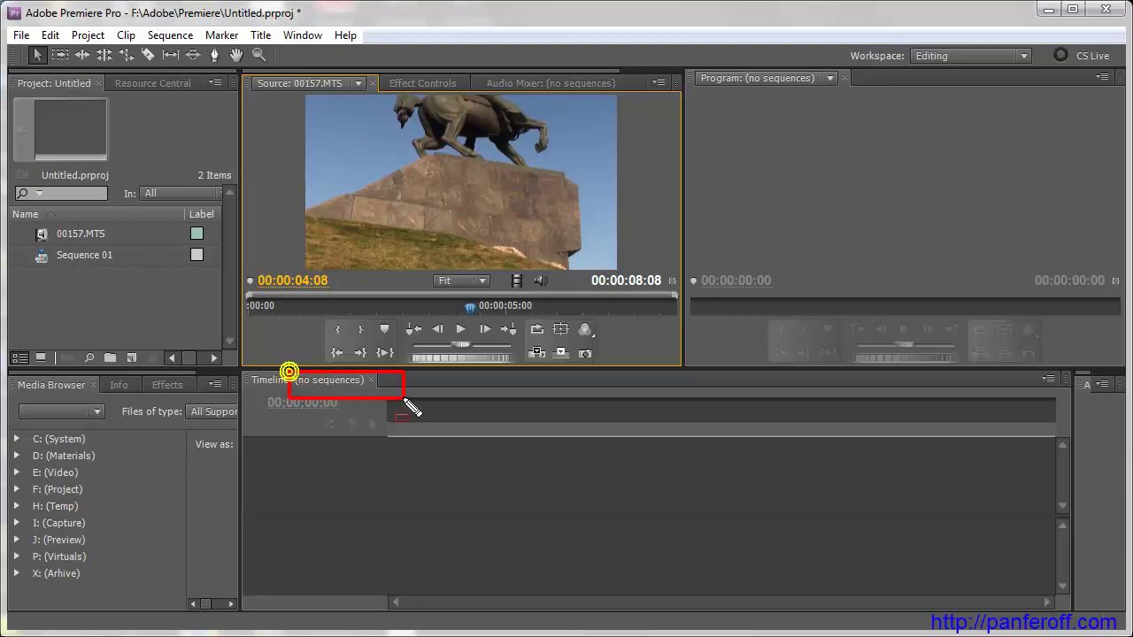
{"action": "left_click_drag", "start_coordinate": [22, 246], "coordinate": [153, 271]}
{"action": "double_click", "coordinate": [42, 256]}
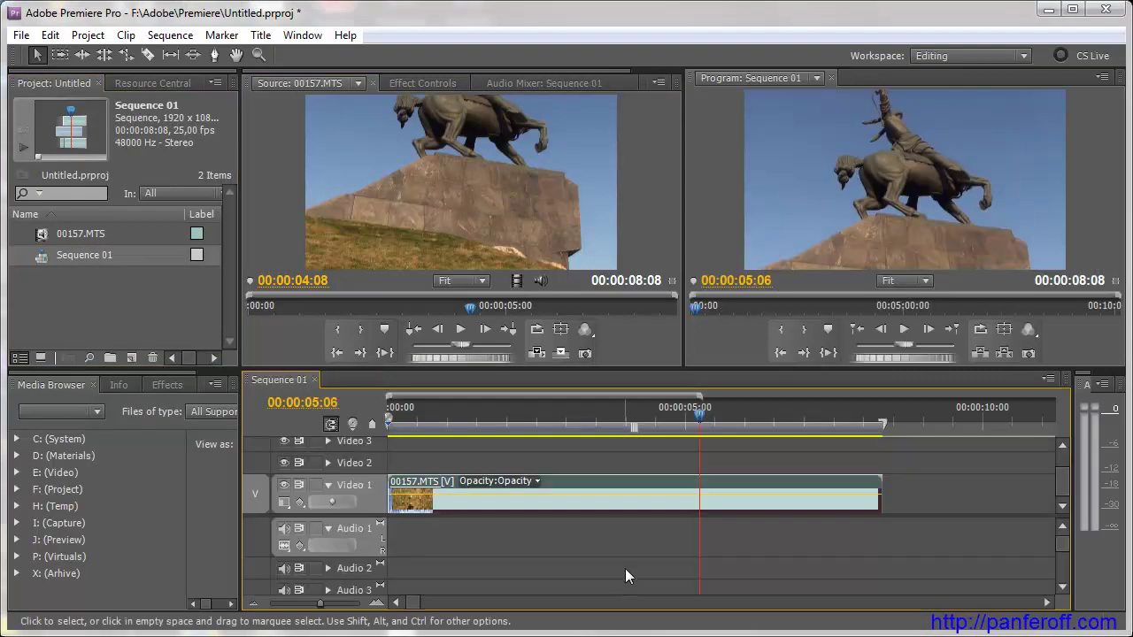
{"action": "left_click_drag", "start_coordinate": [246, 371], "coordinate": [1073, 607]}
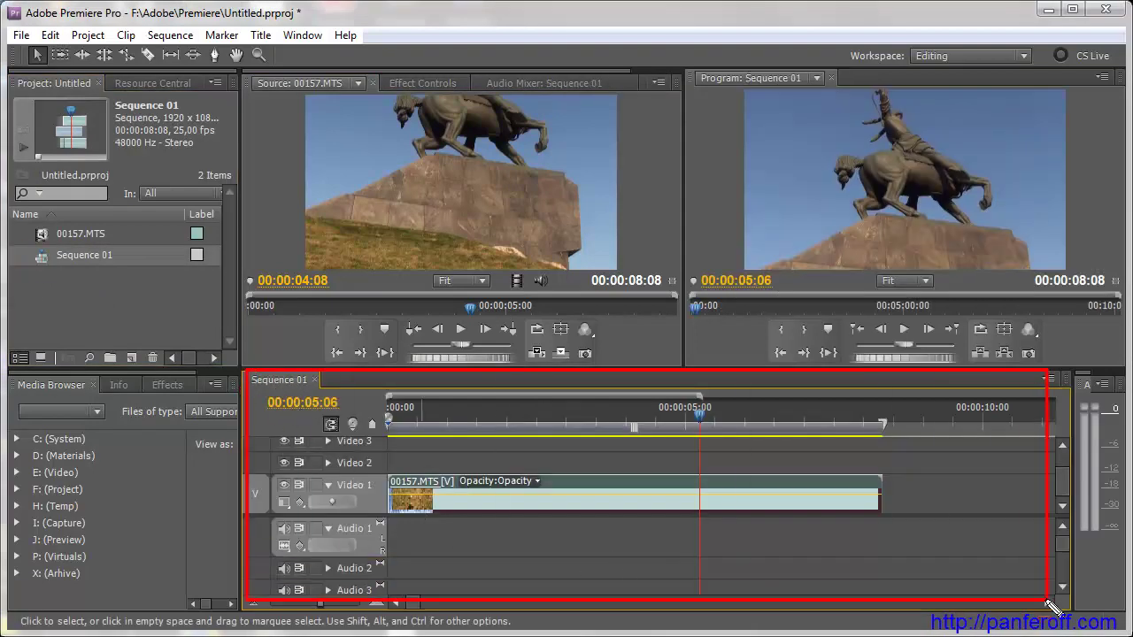
{"action": "left_click_drag", "start_coordinate": [691, 72], "coordinate": [1076, 344]}
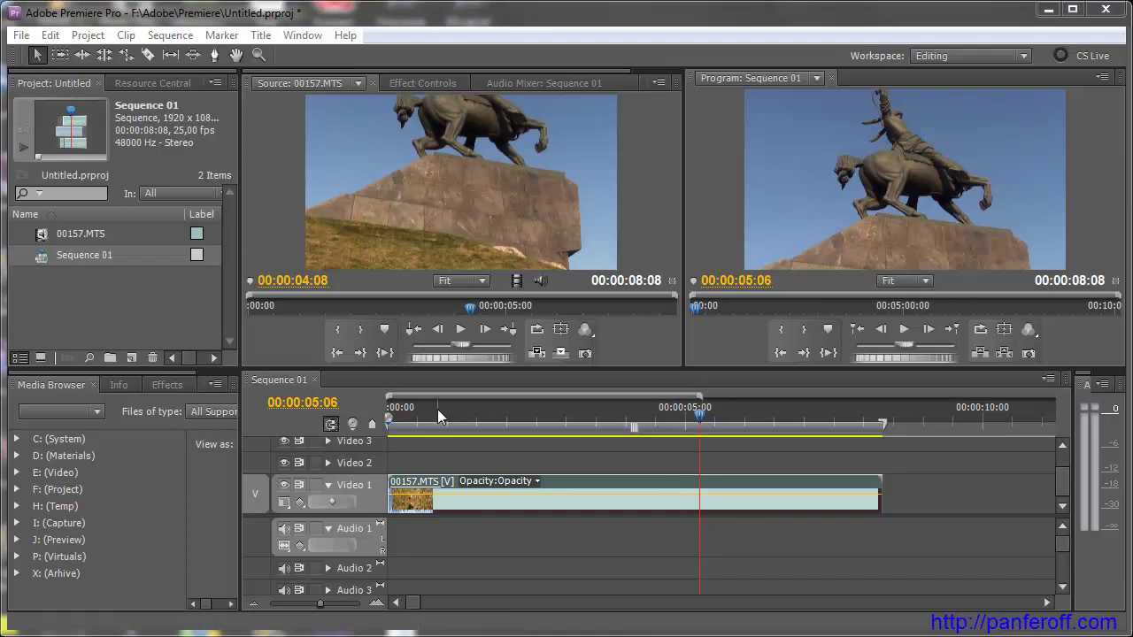
Switch from the Editing workspace to the custom 'My' workspace
{"action": "left_click", "coordinate": [304, 35]}
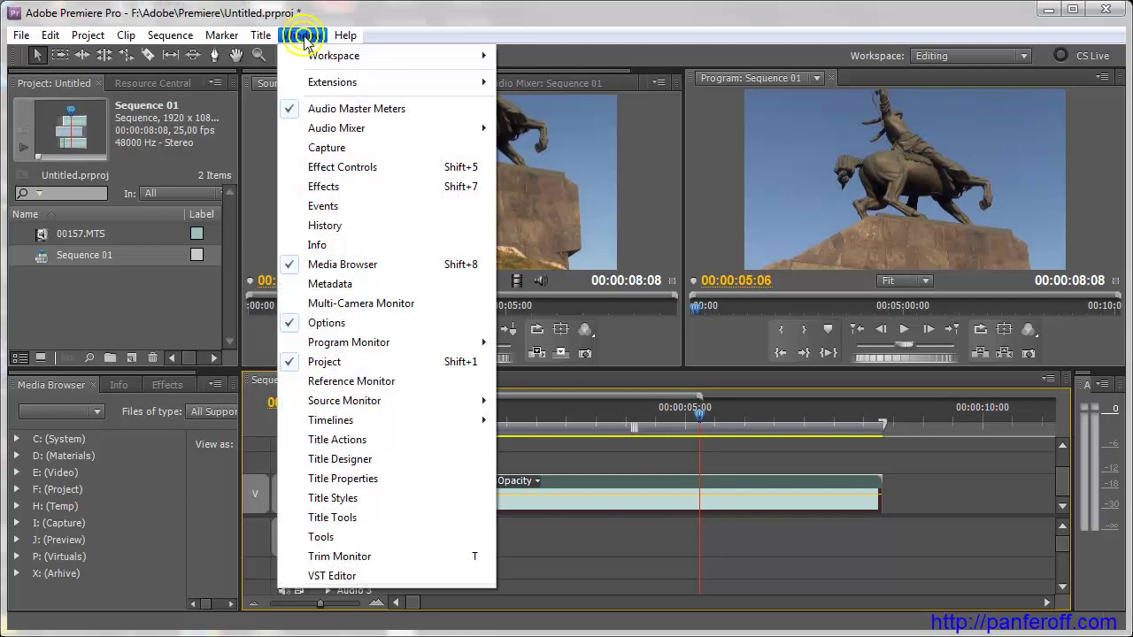
{"action": "mouse_move", "coordinate": [310, 66]}
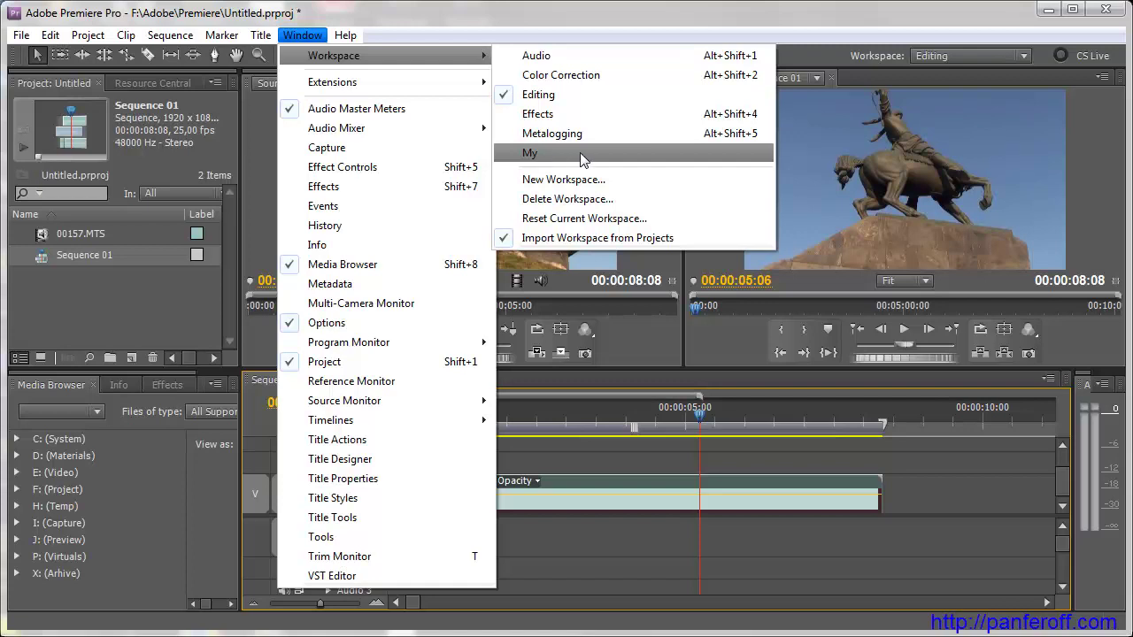
{"action": "left_click", "coordinate": [581, 156]}
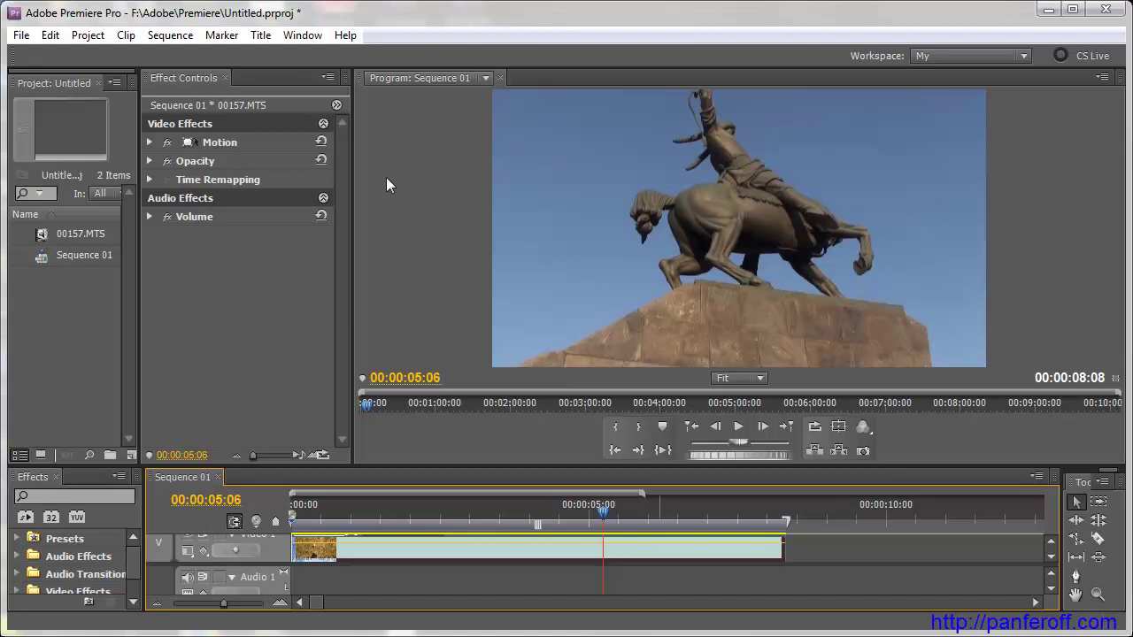
Float Effect Controls and the Program monitor in their own windows and reposition them
{"action": "left_click", "coordinate": [327, 77]}
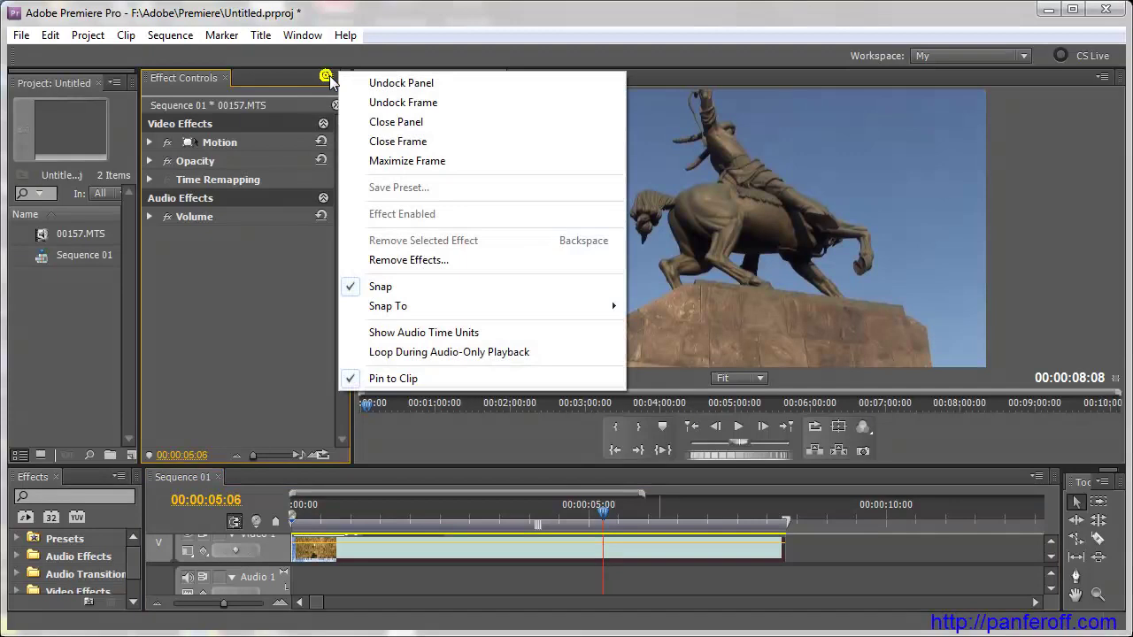
{"action": "left_click", "coordinate": [466, 84]}
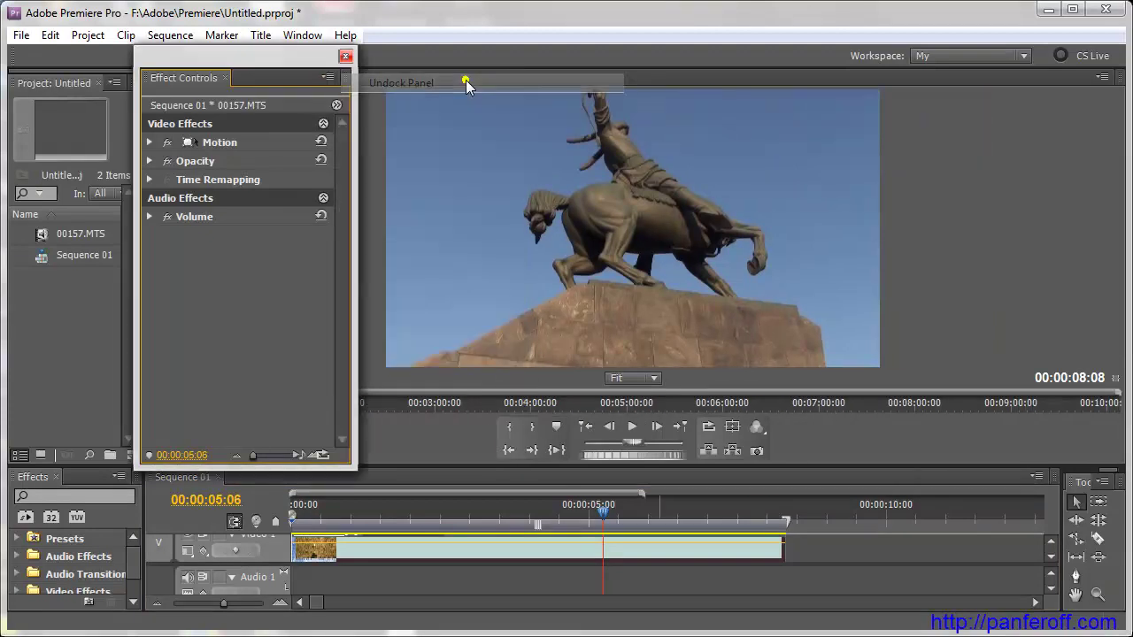
{"action": "left_click_drag", "start_coordinate": [312, 84], "coordinate": [727, 117]}
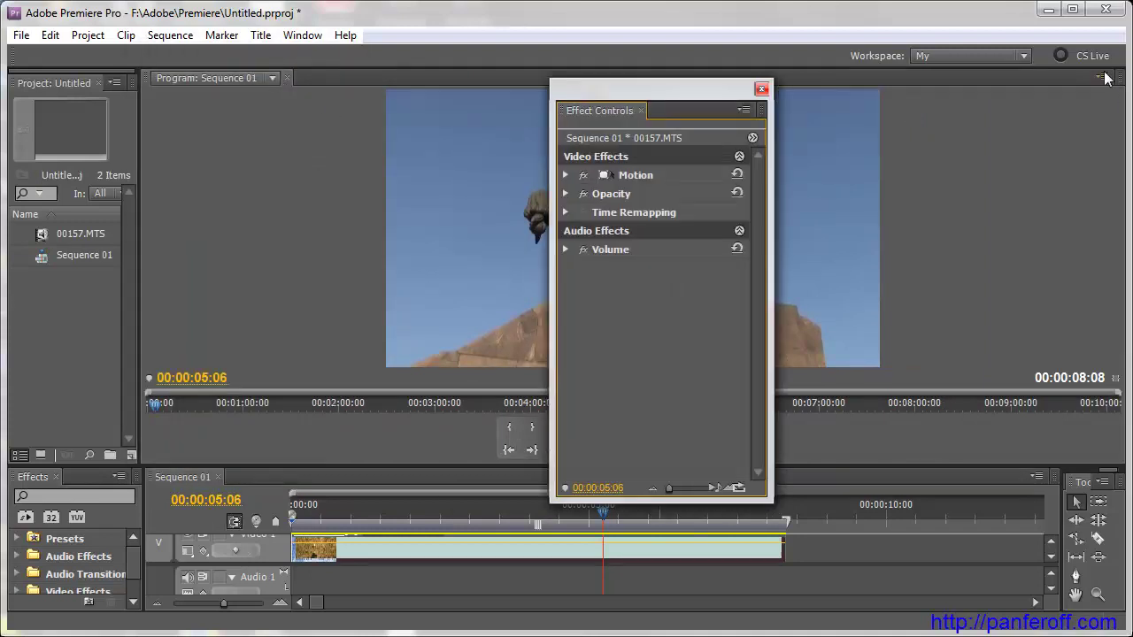
{"action": "left_click_drag", "start_coordinate": [284, 77], "coordinate": [1107, 80]}
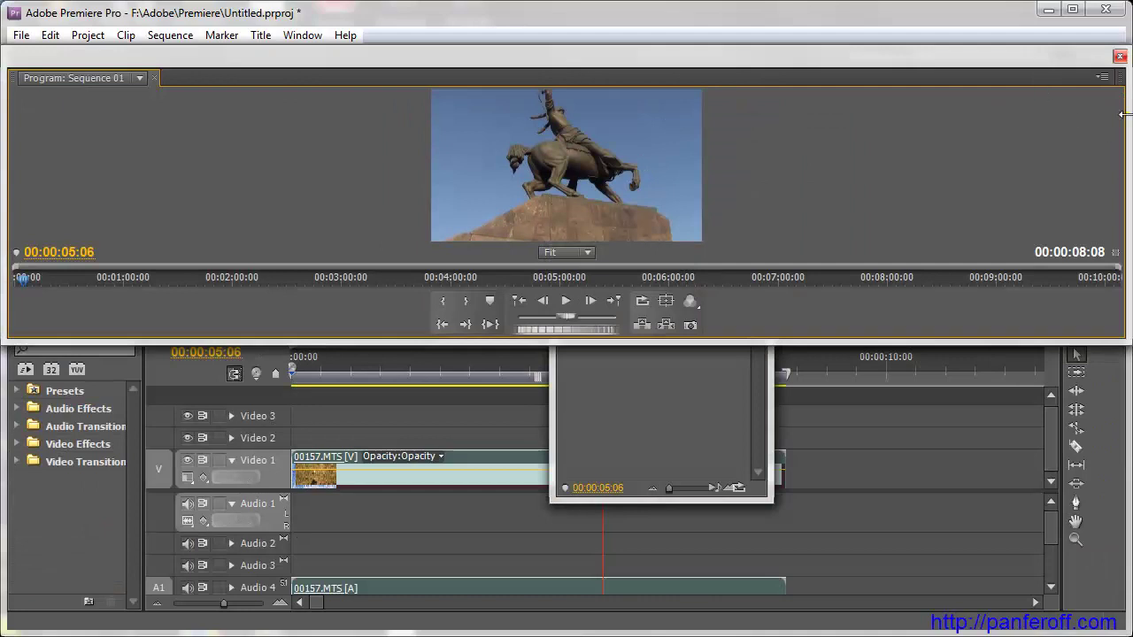
{"action": "left_click_drag", "start_coordinate": [1123, 114], "coordinate": [370, 198]}
{"action": "mouse_move", "coordinate": [279, 58]}
{"action": "left_mouse_down"}
{"action": "mouse_move", "coordinate": [388, 261]}
{"action": "mouse_move", "coordinate": [471, 275]}
{"action": "mouse_move", "coordinate": [1023, 217]}
{"action": "left_mouse_up"}
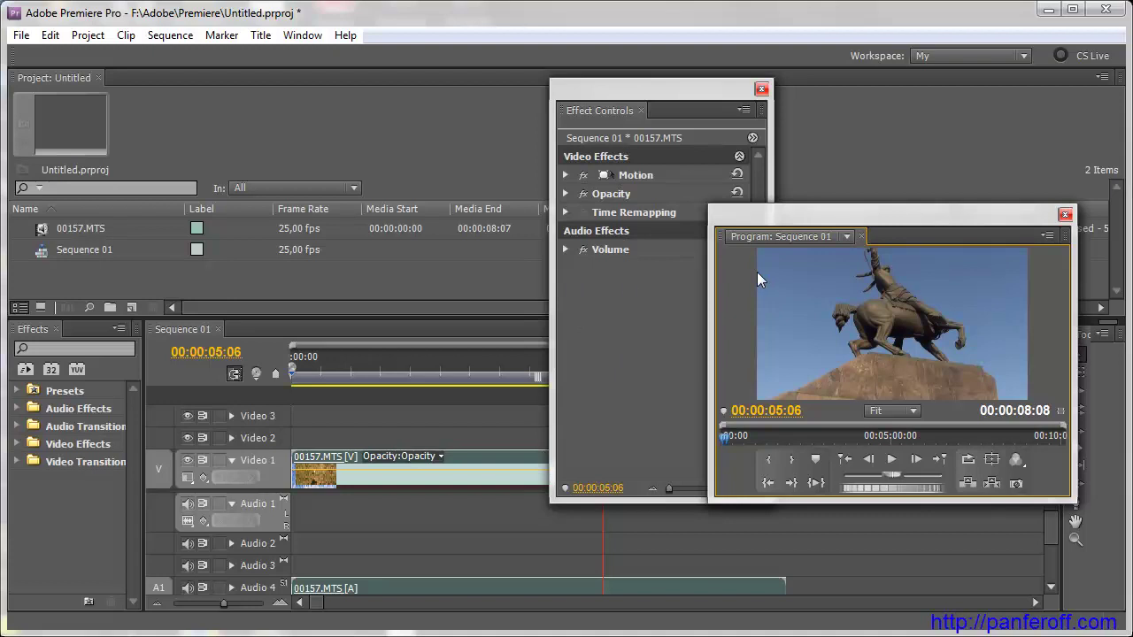
{"action": "mouse_move", "coordinate": [853, 220]}
{"action": "left_mouse_down"}
{"action": "mouse_move", "coordinate": [859, 256]}
{"action": "mouse_move", "coordinate": [720, 271]}
{"action": "mouse_move", "coordinate": [742, 263]}
{"action": "left_mouse_up"}
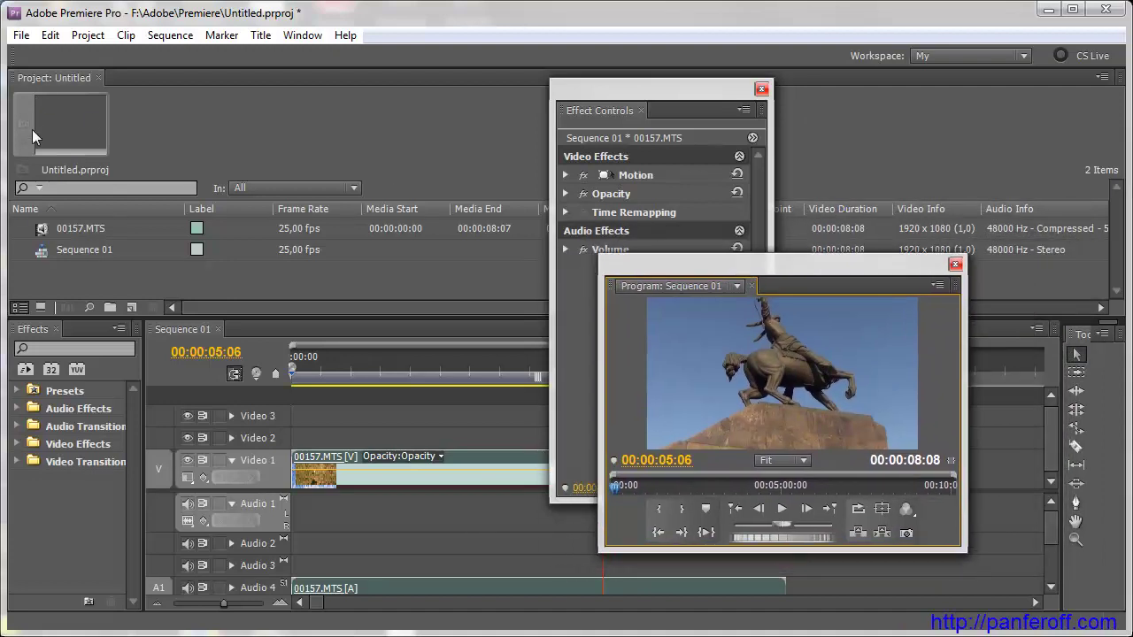
Dock Effect Controls top right with the Program monitor beside it, widened to show its timeline
{"action": "left_click_drag", "start_coordinate": [687, 86], "coordinate": [433, 82]}
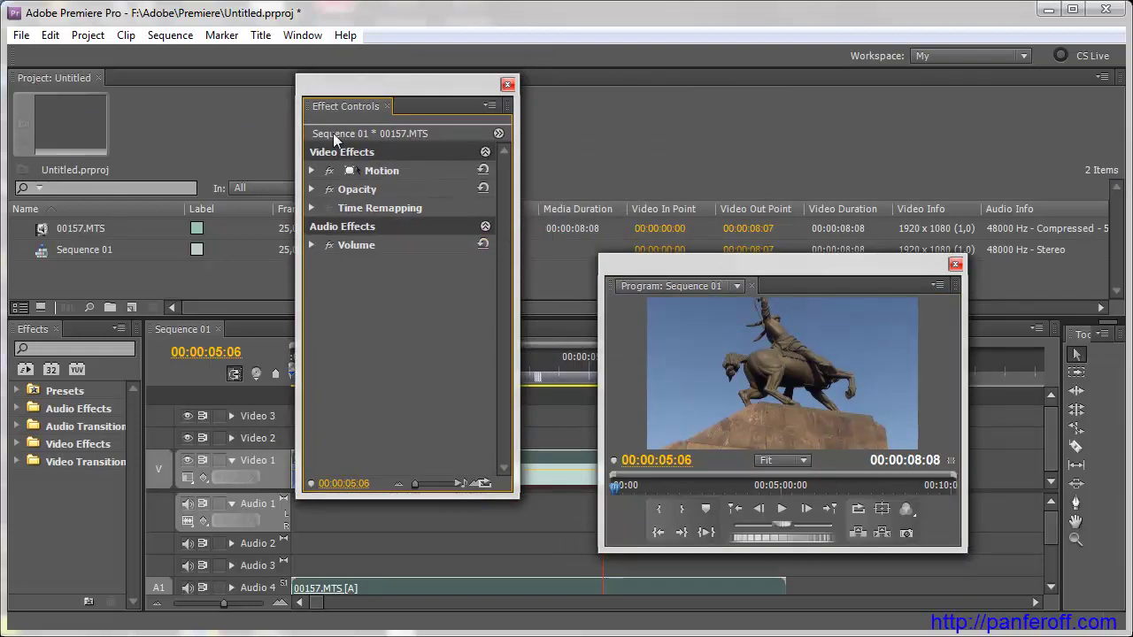
{"action": "mouse_move", "coordinate": [307, 107]}
{"action": "left_mouse_down"}
{"action": "mouse_move", "coordinate": [961, 115]}
{"action": "mouse_move", "coordinate": [1097, 178]}
{"action": "left_mouse_up"}
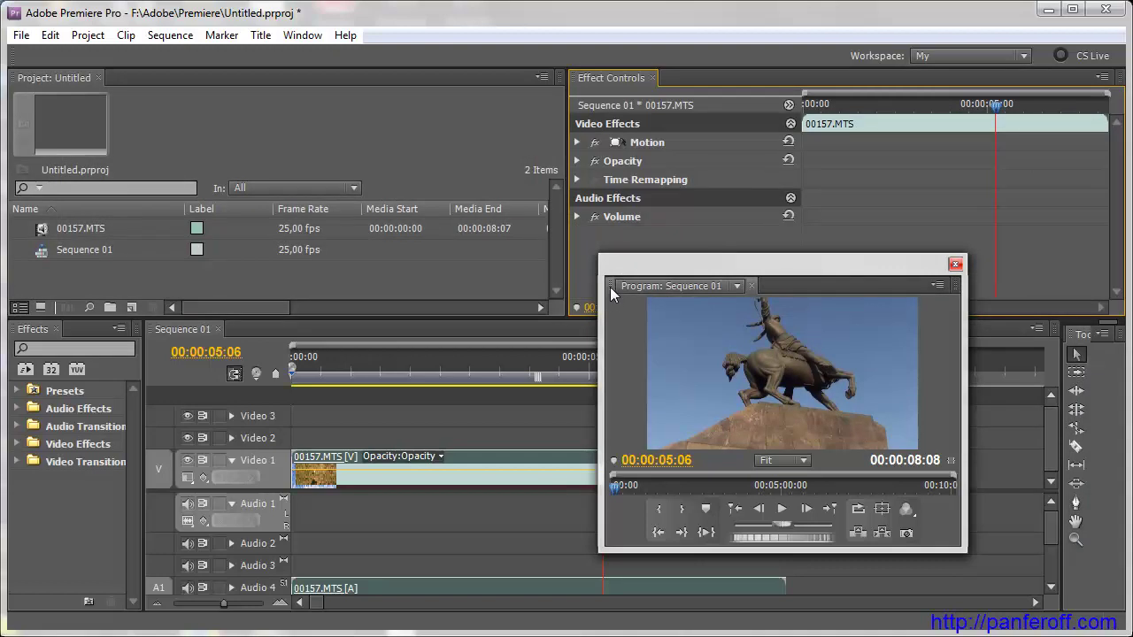
{"action": "left_click_drag", "start_coordinate": [610, 287], "coordinate": [1112, 184]}
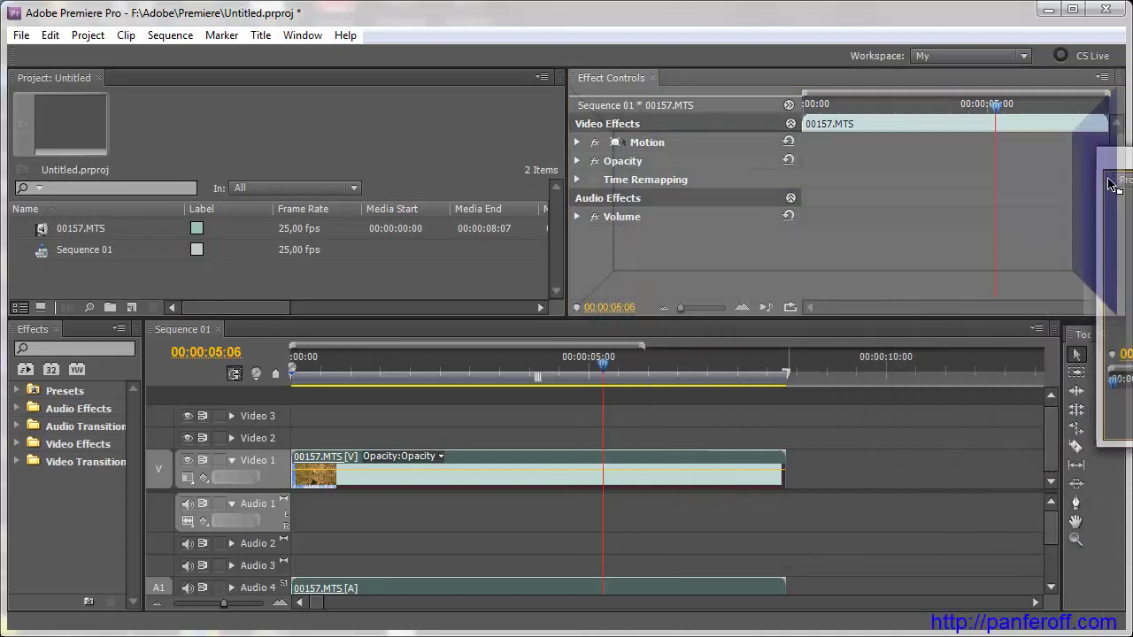
{"action": "left_click_drag", "start_coordinate": [1112, 185], "coordinate": [1113, 184]}
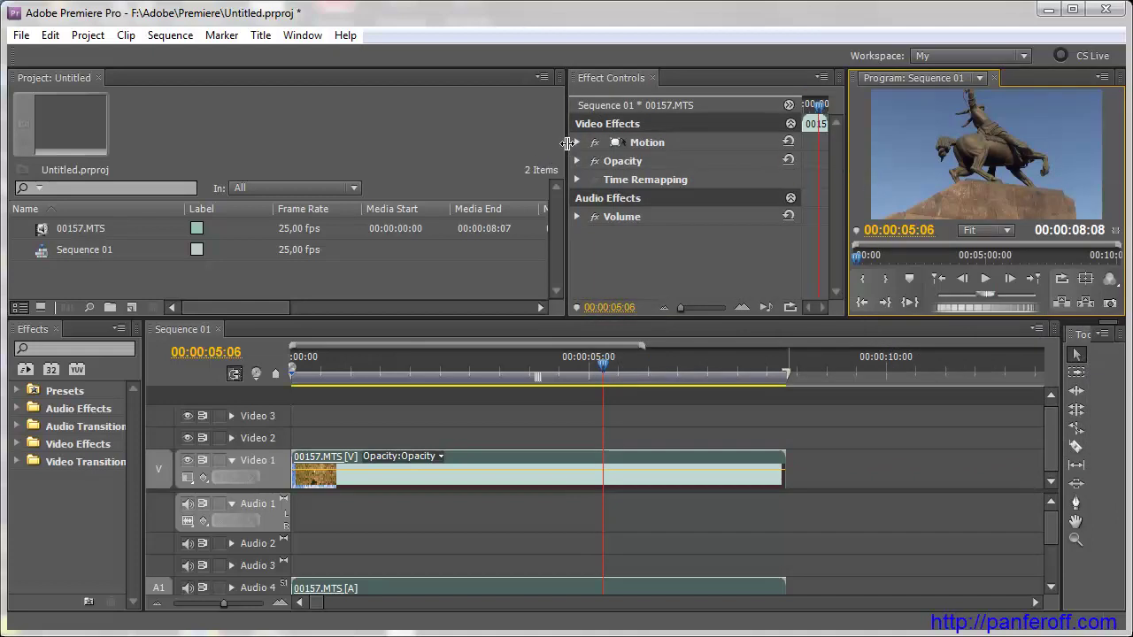
{"action": "left_click_drag", "start_coordinate": [568, 143], "coordinate": [211, 143]}
{"action": "left_click", "coordinate": [34, 329]}
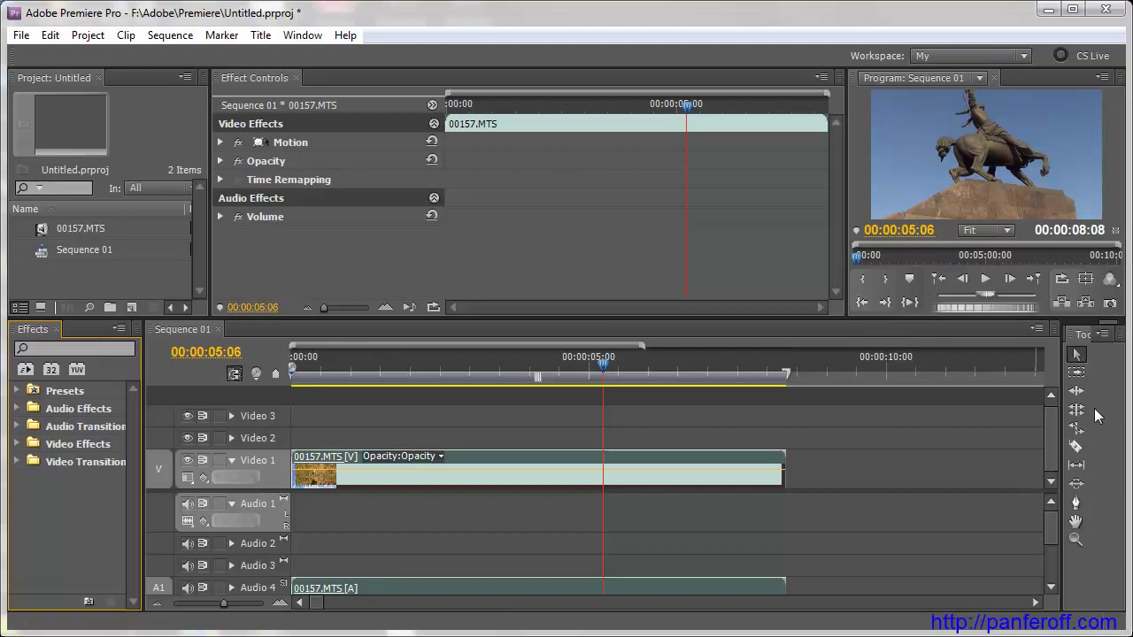
Close the Tools and Audio Master Meters panels in the right-hand group
{"action": "left_click", "coordinate": [1108, 317]}
{"action": "left_click_drag", "start_coordinate": [1062, 368], "coordinate": [876, 368]}
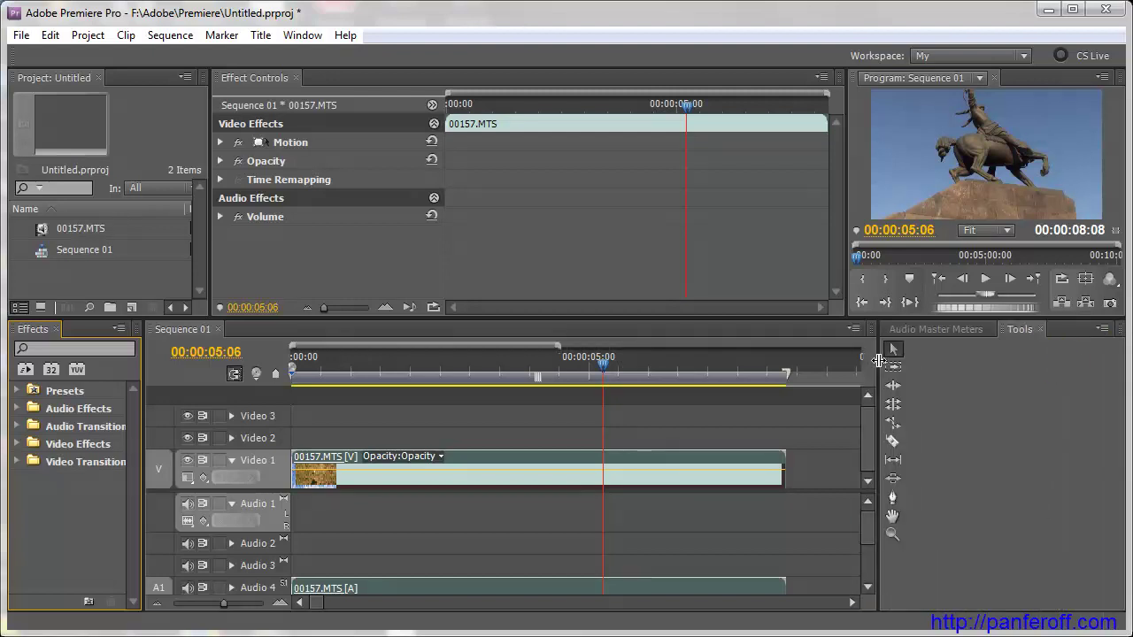
{"action": "left_click", "coordinate": [1040, 328]}
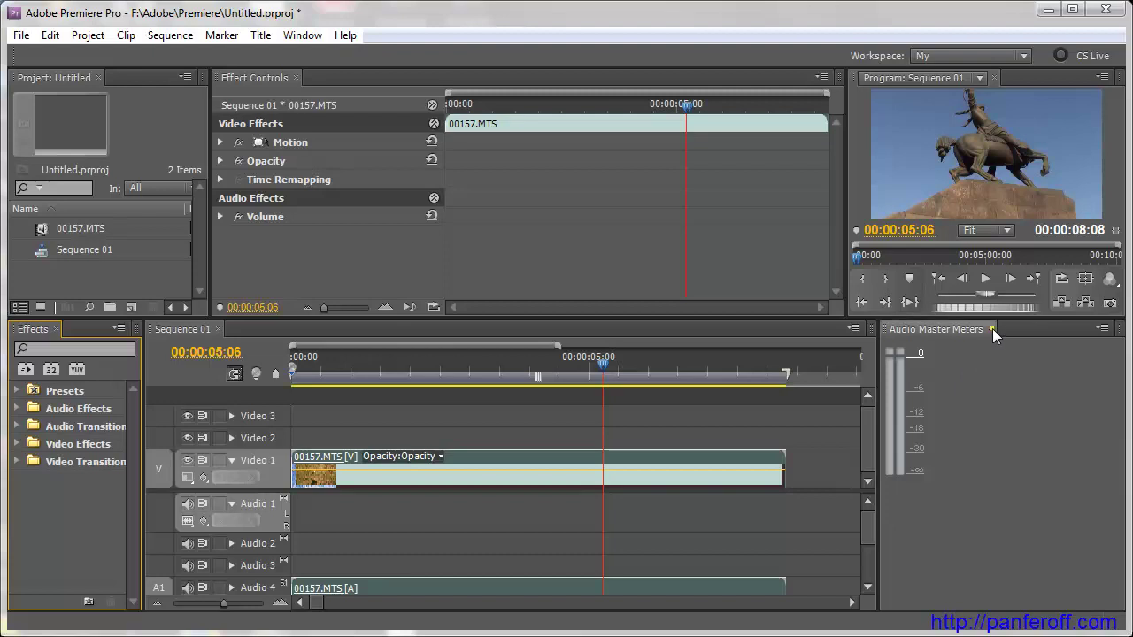
{"action": "left_click", "coordinate": [991, 328]}
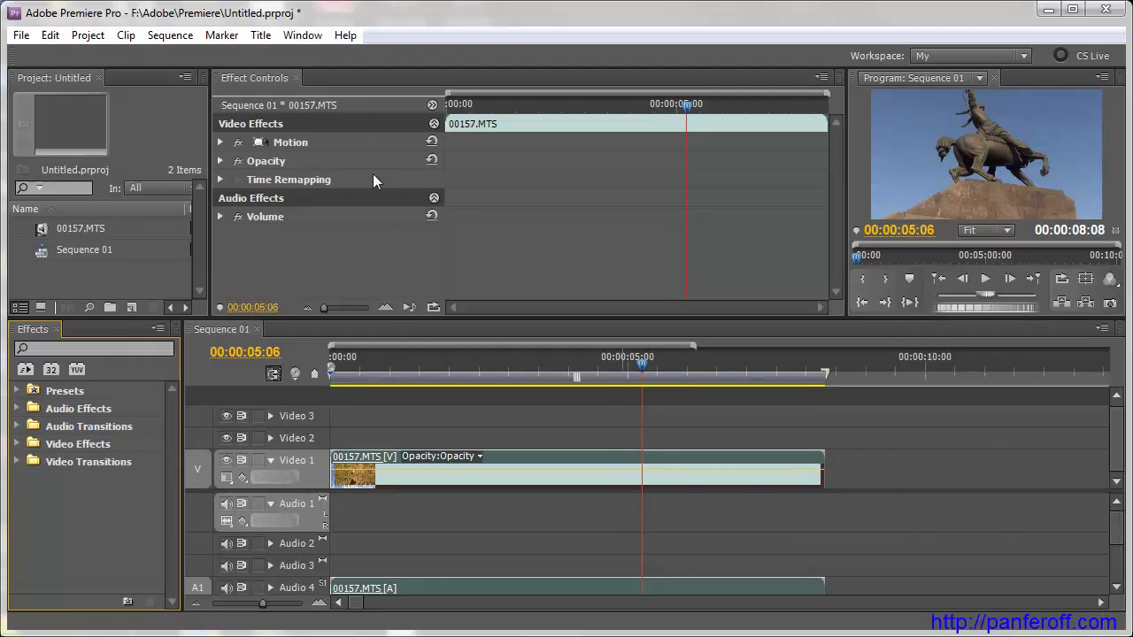
Open the Audio Mixer, dock it into the Effect Controls group, and widen the Program monitor
{"action": "left_click", "coordinate": [305, 36]}
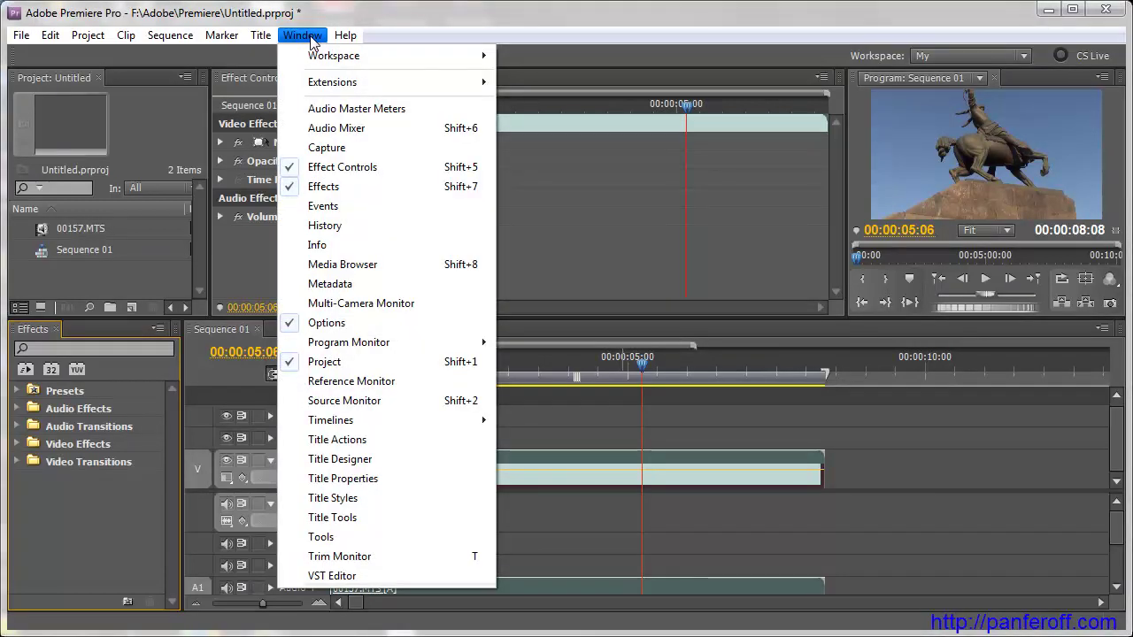
{"action": "left_click", "coordinate": [305, 133]}
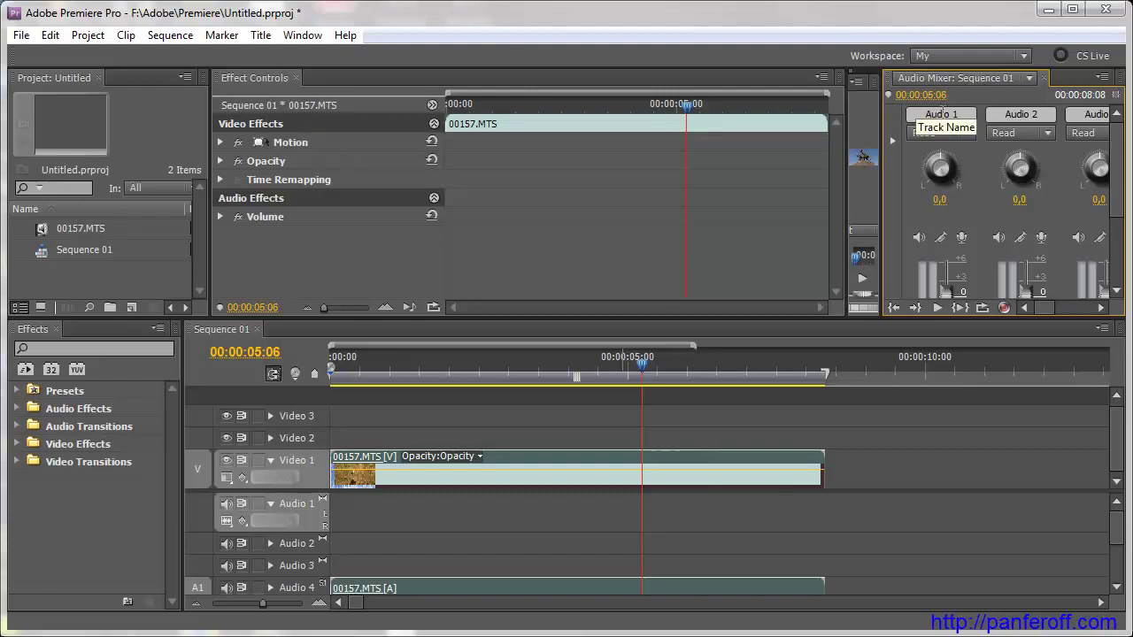
{"action": "left_click", "coordinate": [864, 104]}
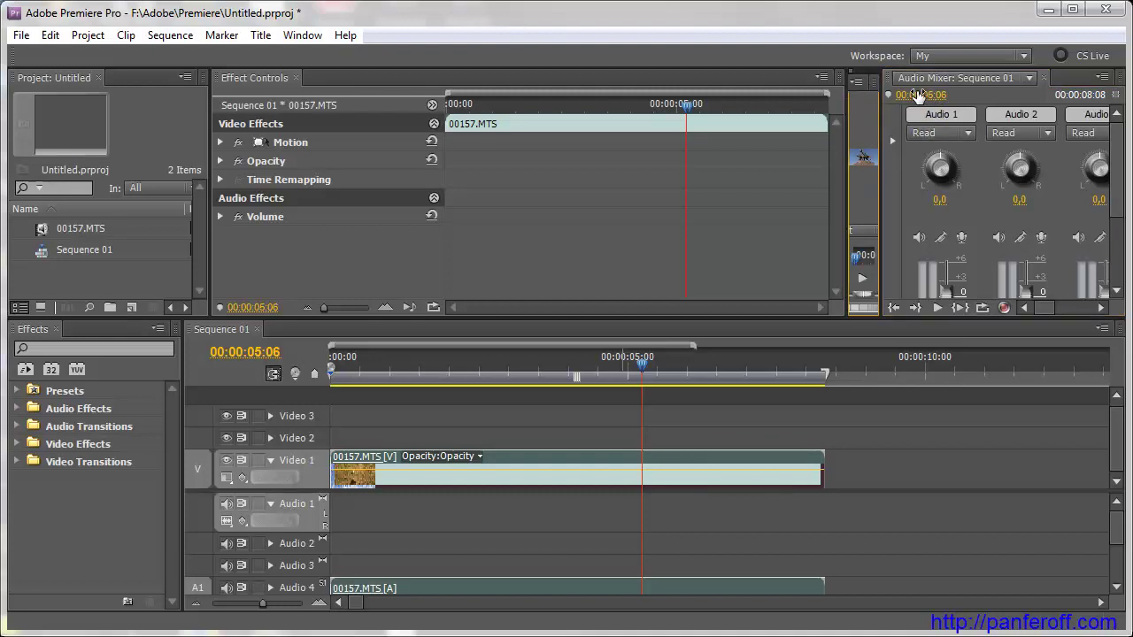
{"action": "left_click", "coordinate": [888, 83]}
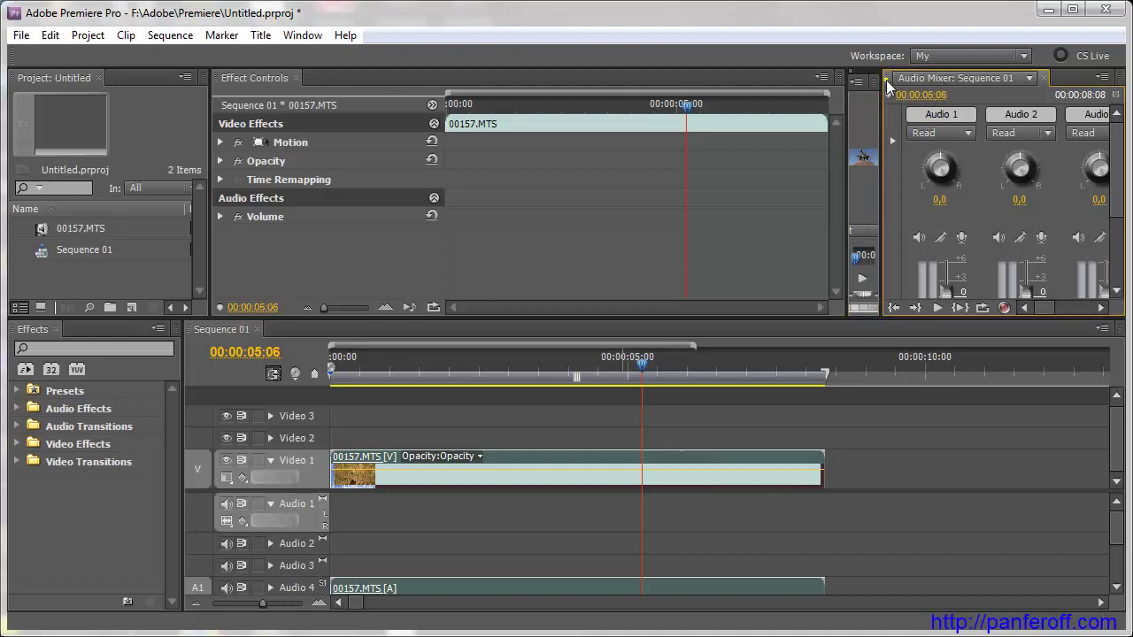
{"action": "left_click_drag", "start_coordinate": [888, 83], "coordinate": [329, 82]}
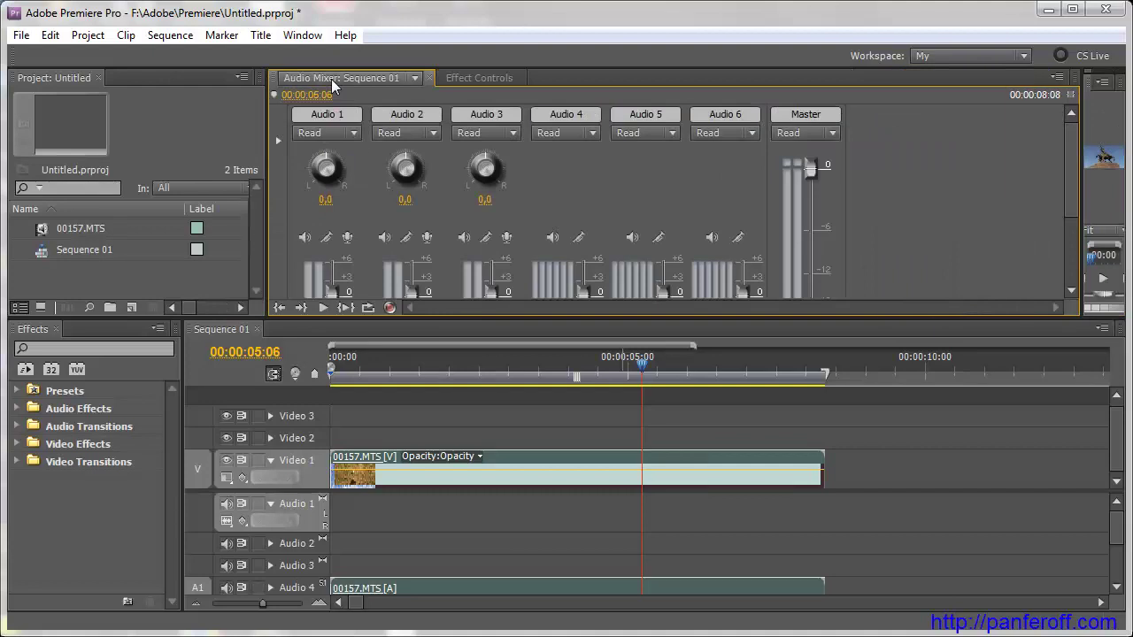
{"action": "left_click_drag", "start_coordinate": [1081, 157], "coordinate": [594, 157]}
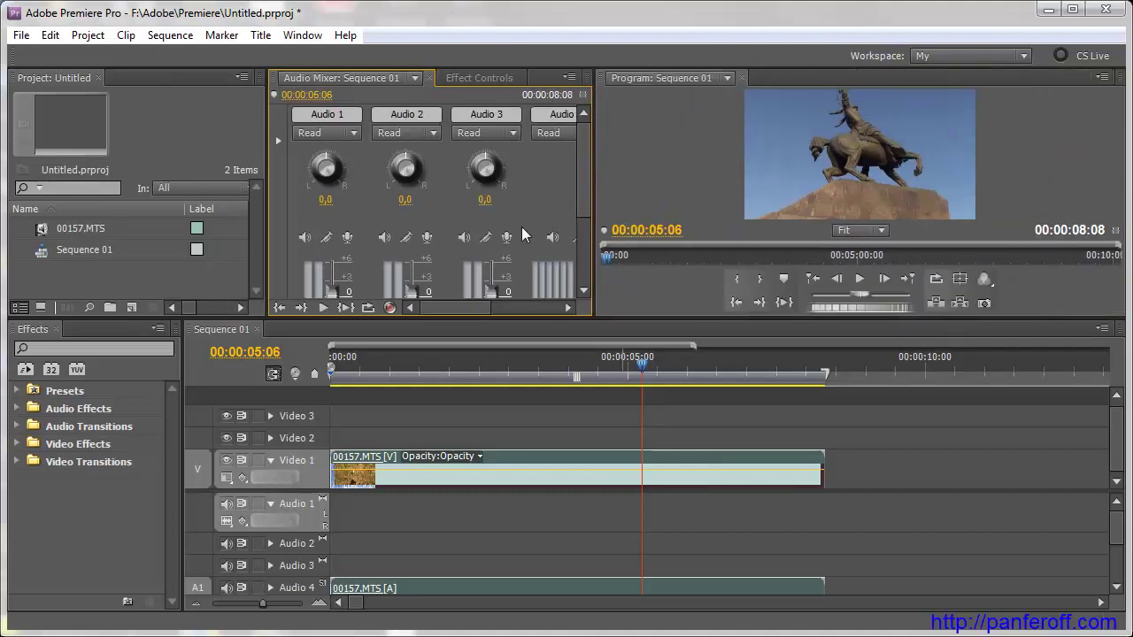
Bring Effect Controls to the front and add a History panel beside Effects
{"action": "left_click", "coordinate": [311, 37]}
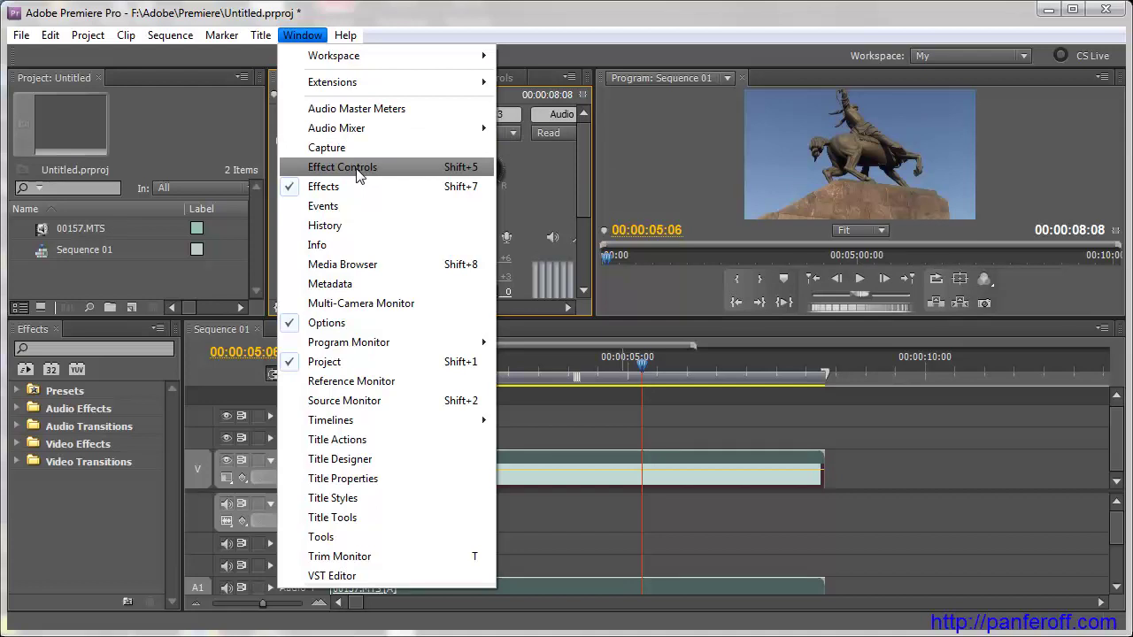
{"action": "left_click", "coordinate": [577, 11]}
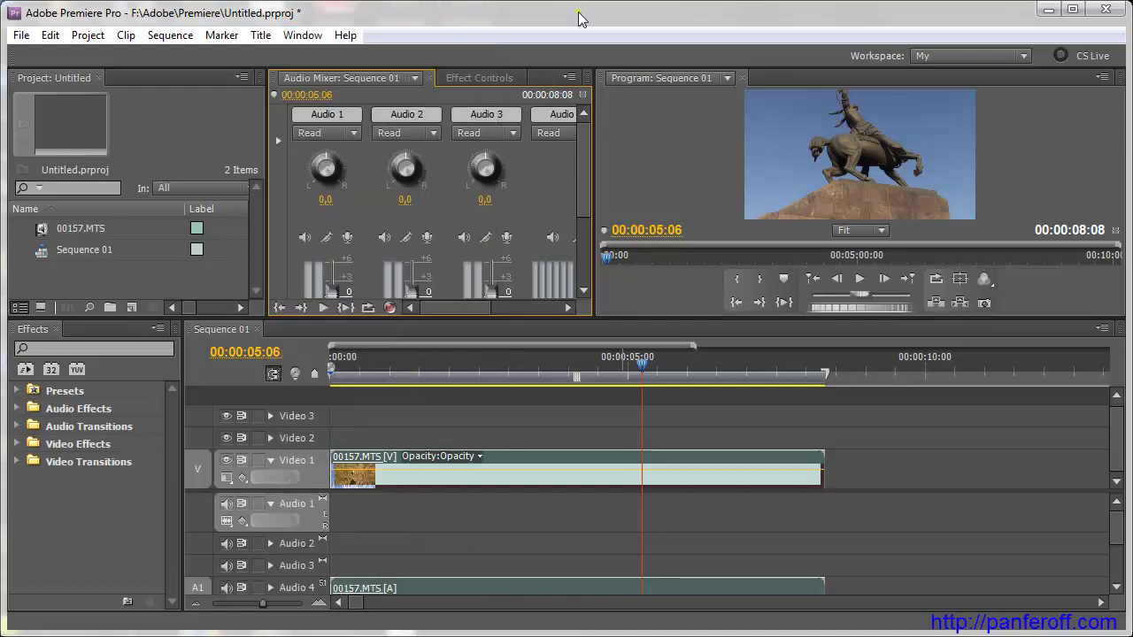
{"action": "left_click", "coordinate": [486, 78]}
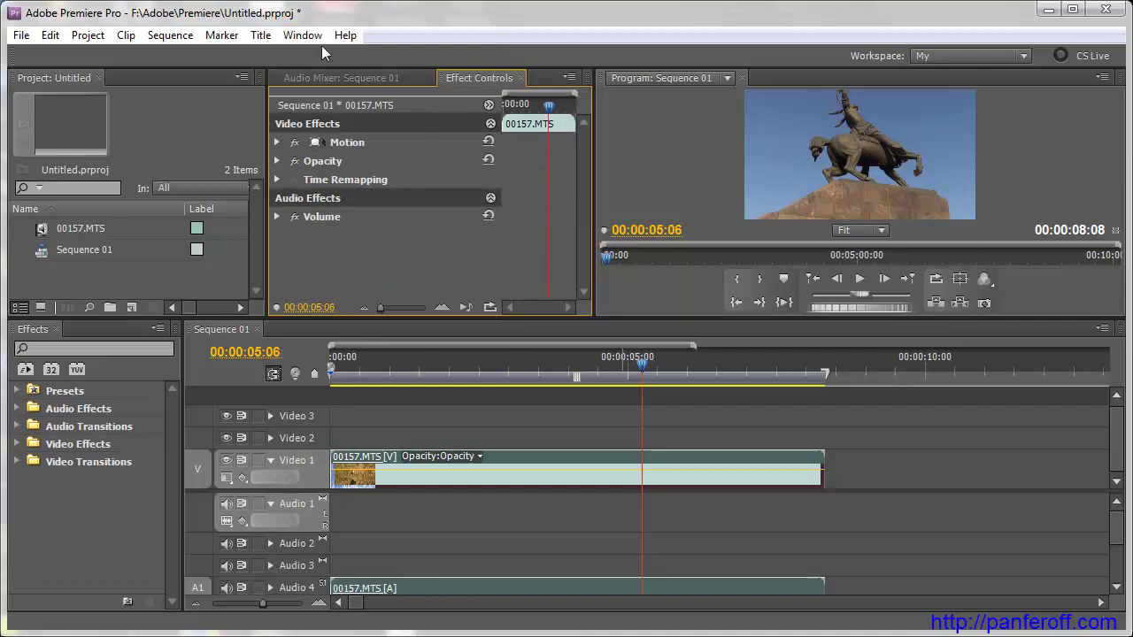
{"action": "left_click", "coordinate": [302, 36]}
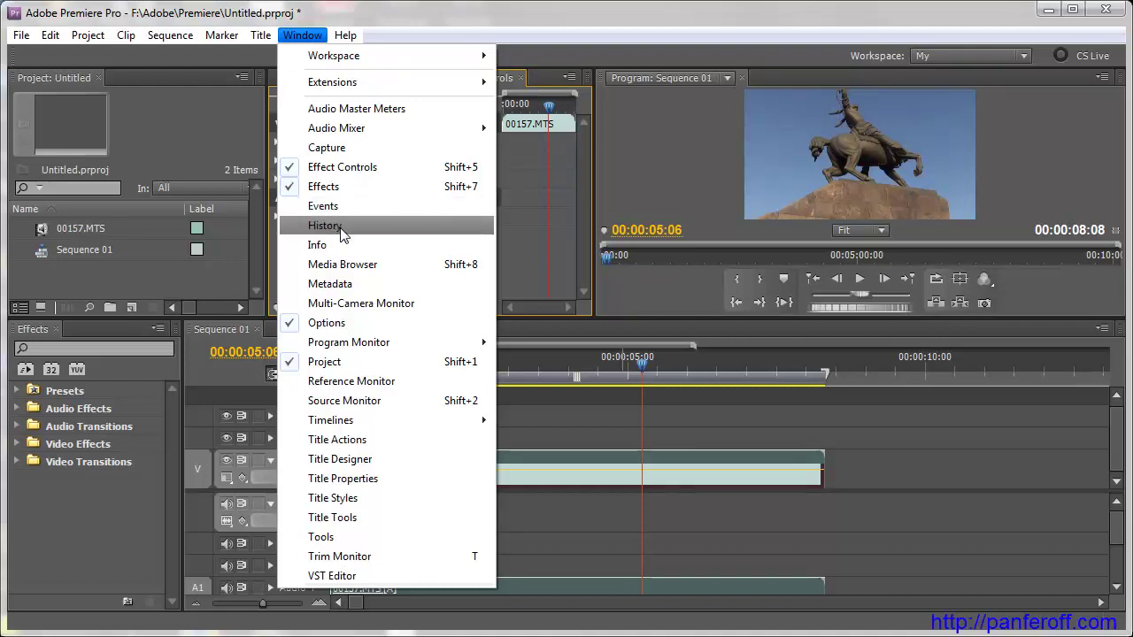
{"action": "left_click", "coordinate": [343, 232]}
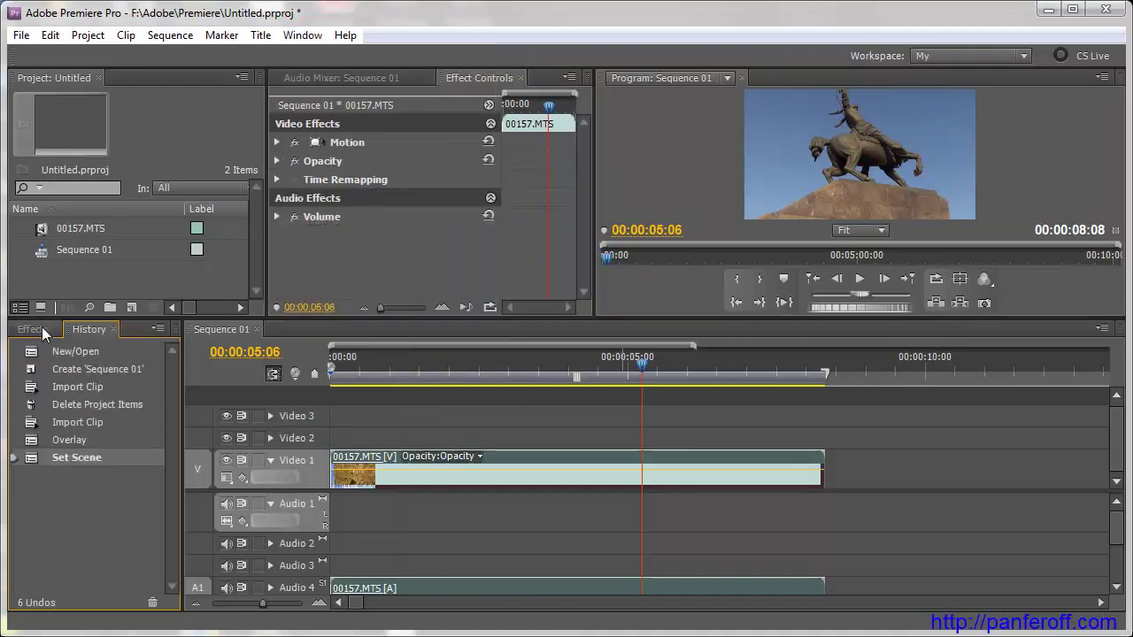
{"action": "left_click", "coordinate": [46, 327]}
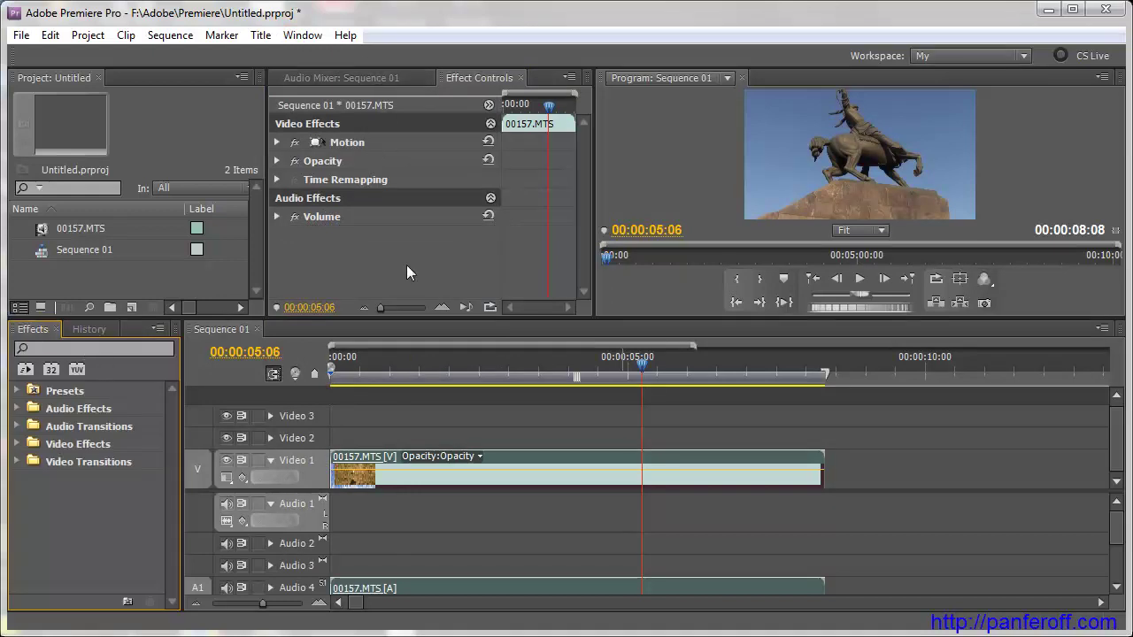
Add an Info panel beside Effects and History, then return to the Effects tab
{"action": "left_click", "coordinate": [302, 35]}
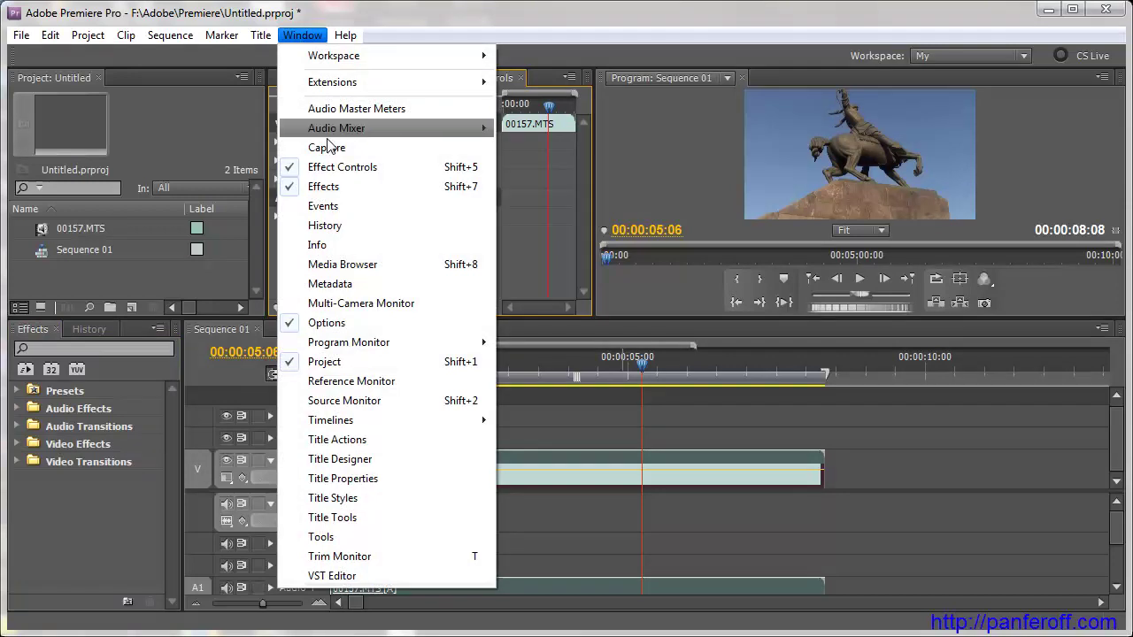
{"action": "left_click", "coordinate": [338, 249]}
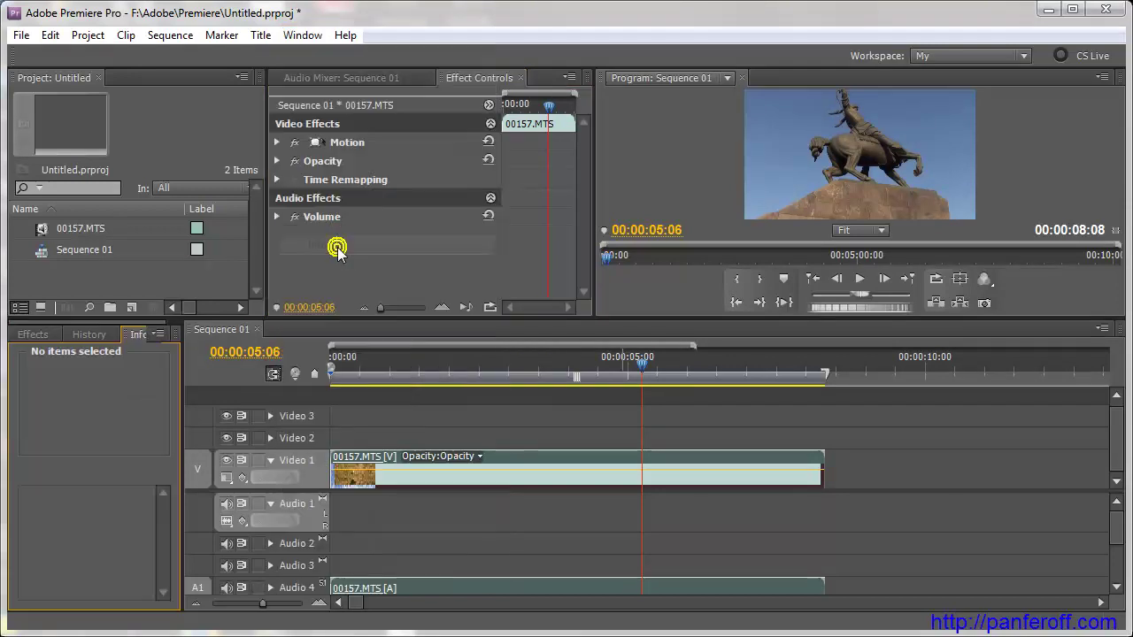
{"action": "left_click", "coordinate": [33, 334]}
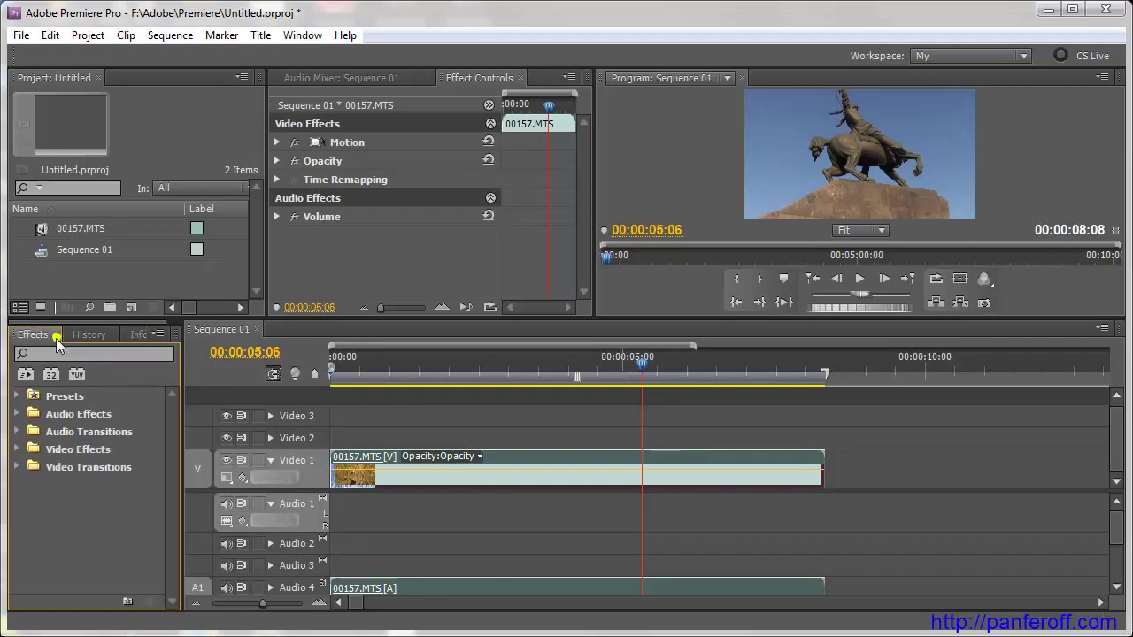
{"action": "left_click", "coordinate": [103, 334]}
{"action": "left_click", "coordinate": [141, 335]}
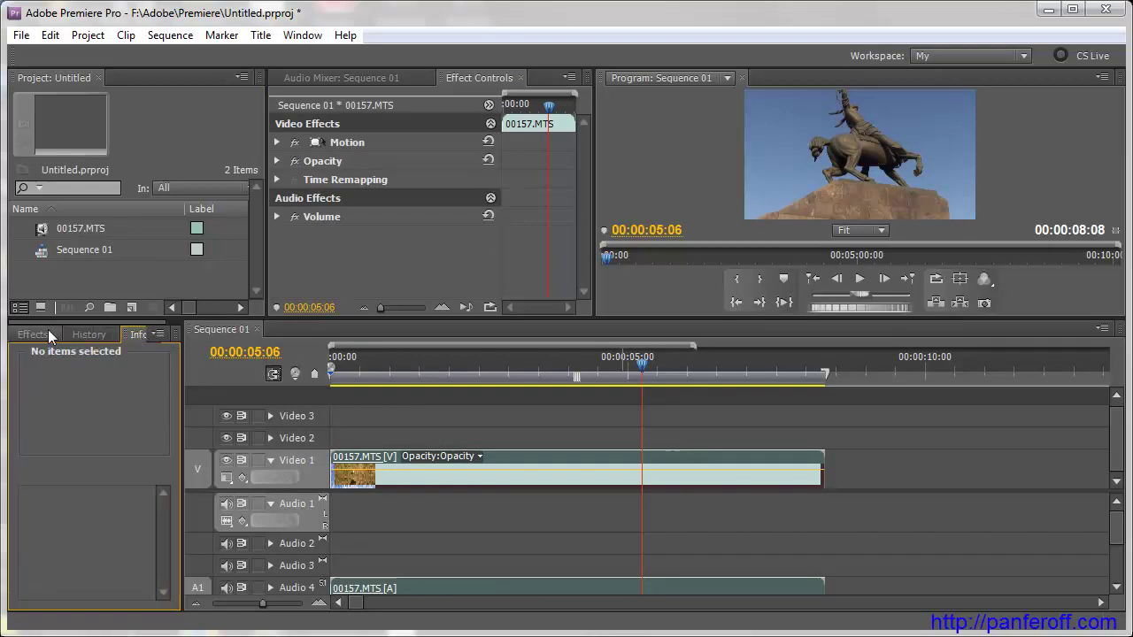
{"action": "left_click", "coordinate": [32, 335]}
{"action": "left_click", "coordinate": [298, 36]}
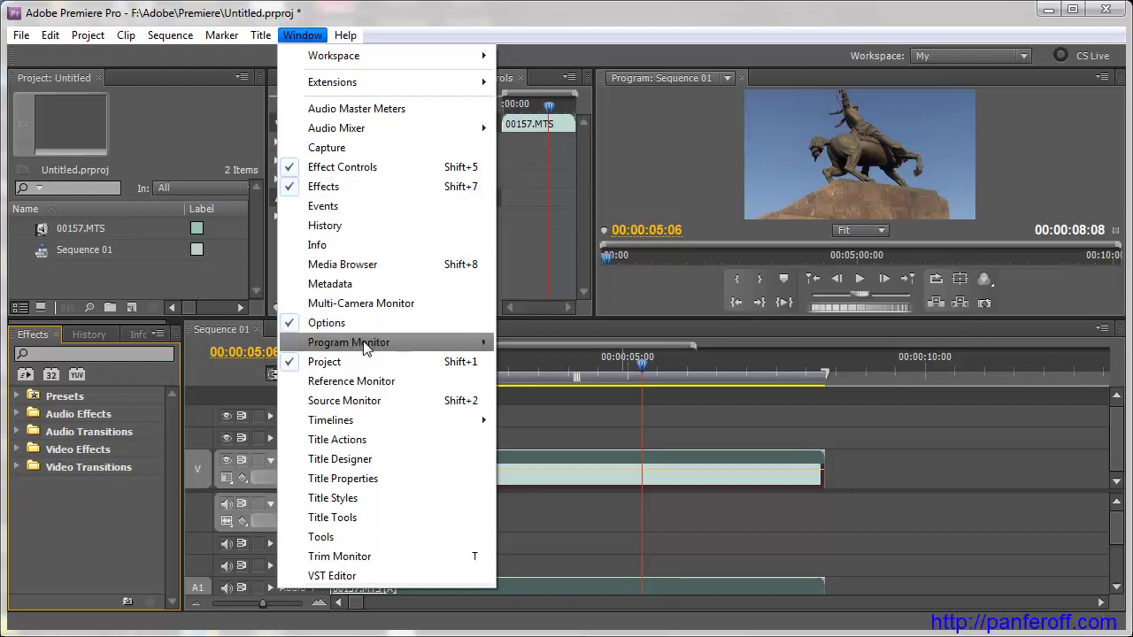
Open the Source Monitor and dock it with Audio Mixer and Effect Controls
{"action": "mouse_move", "coordinate": [365, 347]}
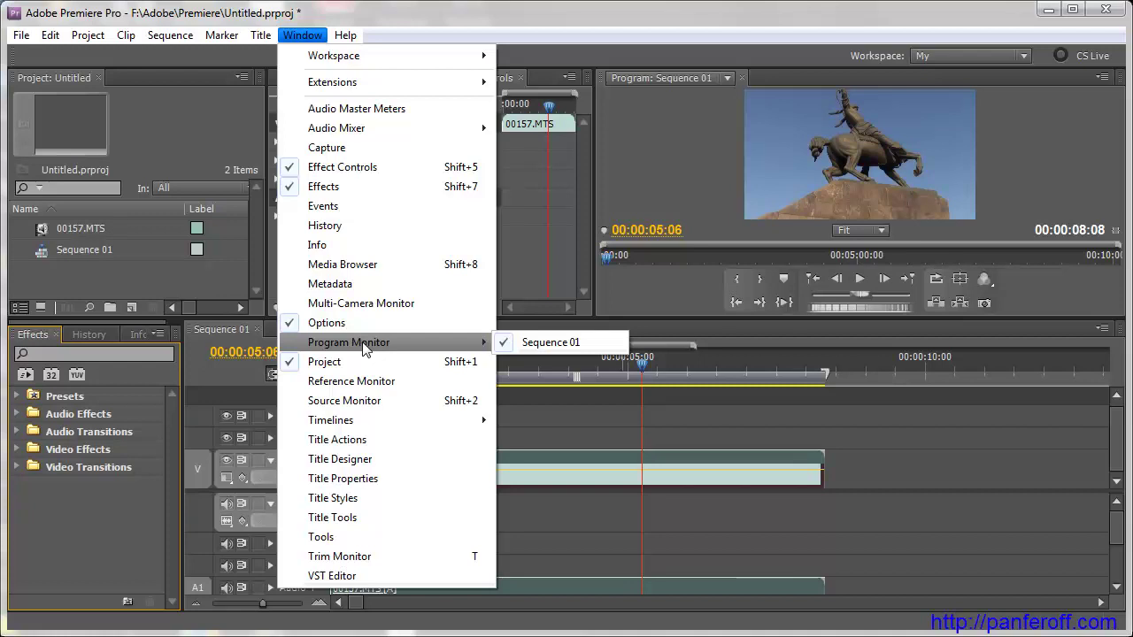
{"action": "left_click", "coordinate": [344, 401]}
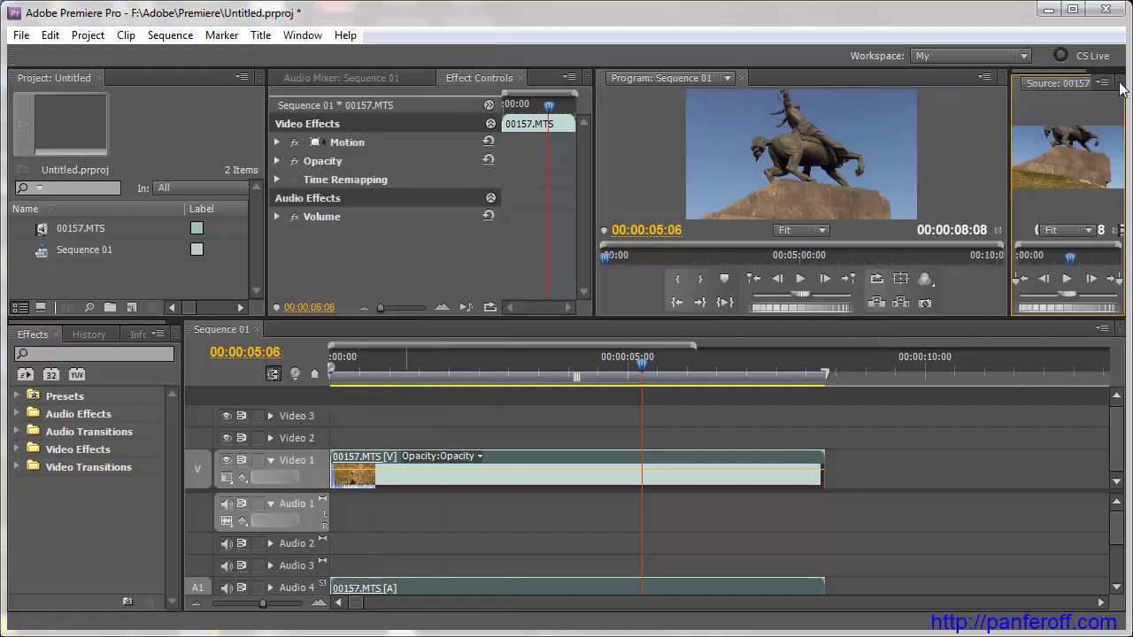
{"action": "left_click_drag", "start_coordinate": [1016, 79], "coordinate": [403, 81]}
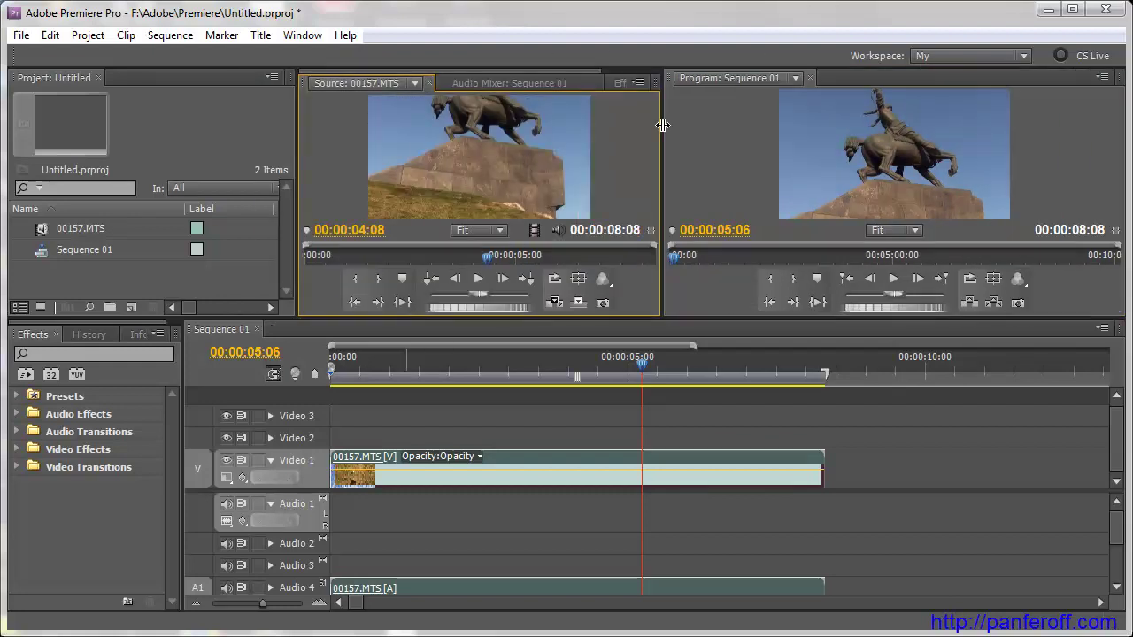
Make the monitors taller than the timeline, narrow the Project panel, and widen the Program monitor
{"action": "left_click_drag", "start_coordinate": [532, 320], "coordinate": [531, 427]}
{"action": "left_click_drag", "start_coordinate": [295, 245], "coordinate": [192, 245]}
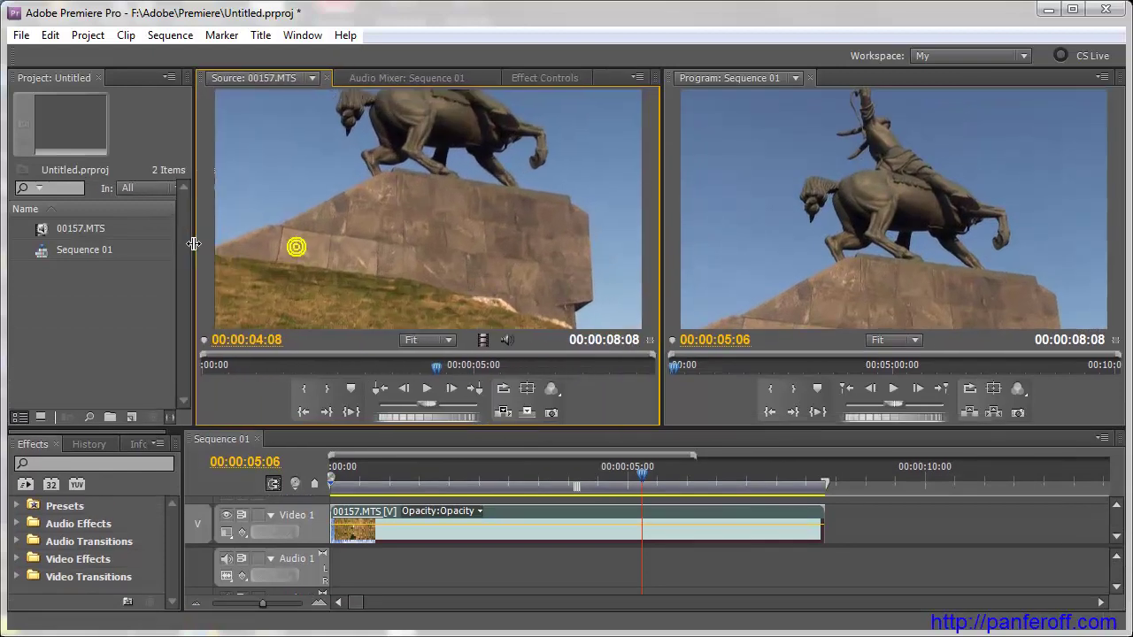
{"action": "left_click", "coordinate": [406, 78]}
{"action": "left_click", "coordinate": [543, 78]}
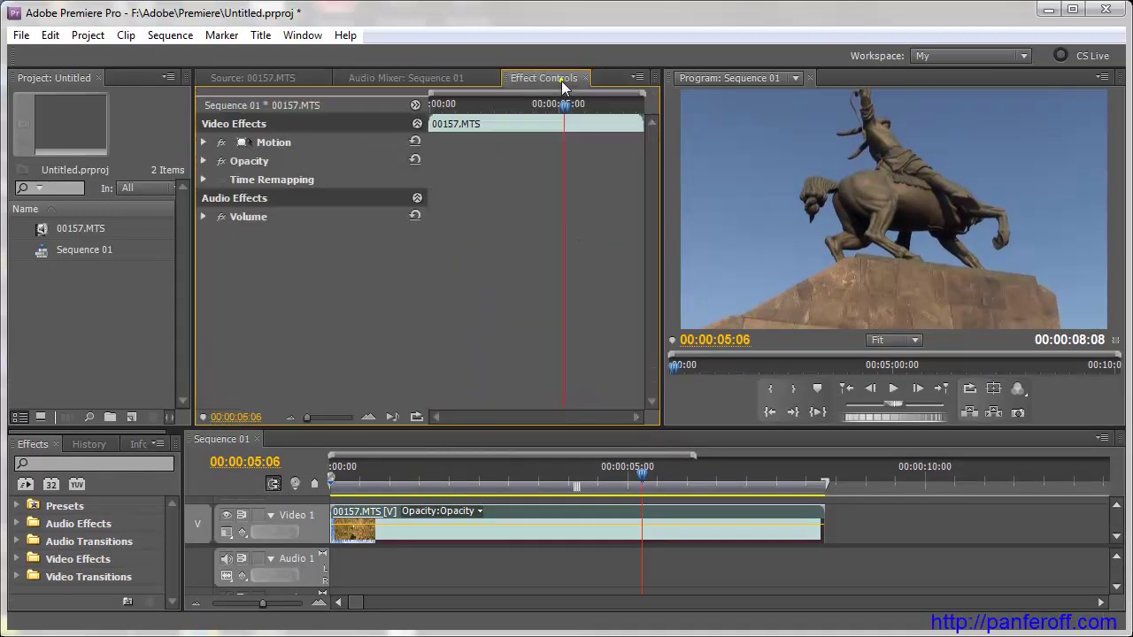
{"action": "left_click", "coordinate": [314, 78]}
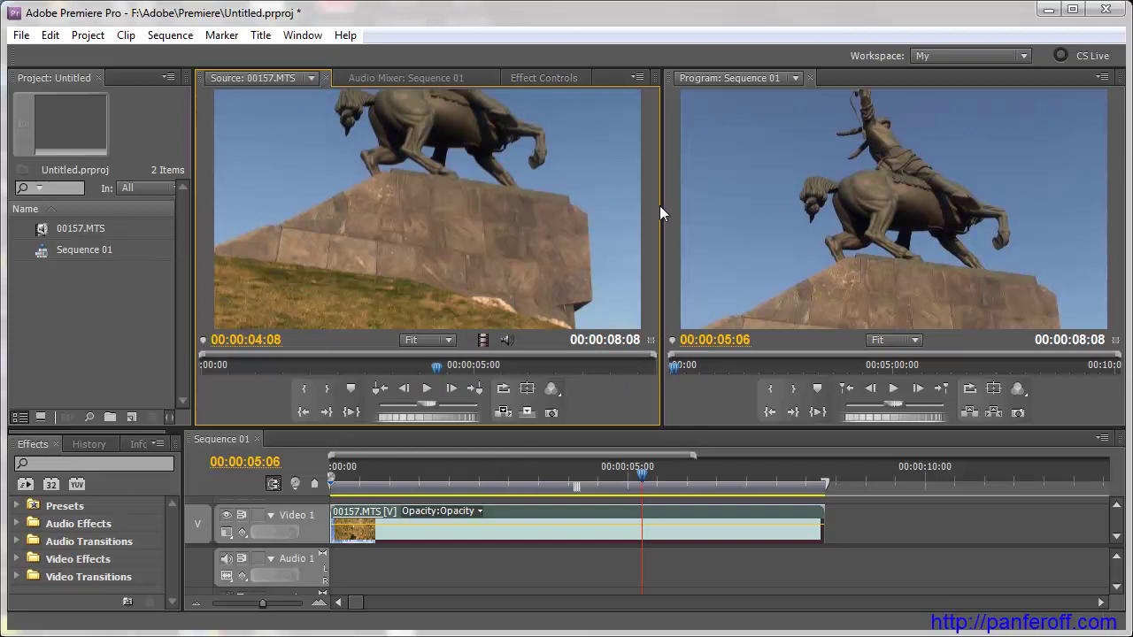
{"action": "left_click_drag", "start_coordinate": [664, 206], "coordinate": [609, 205]}
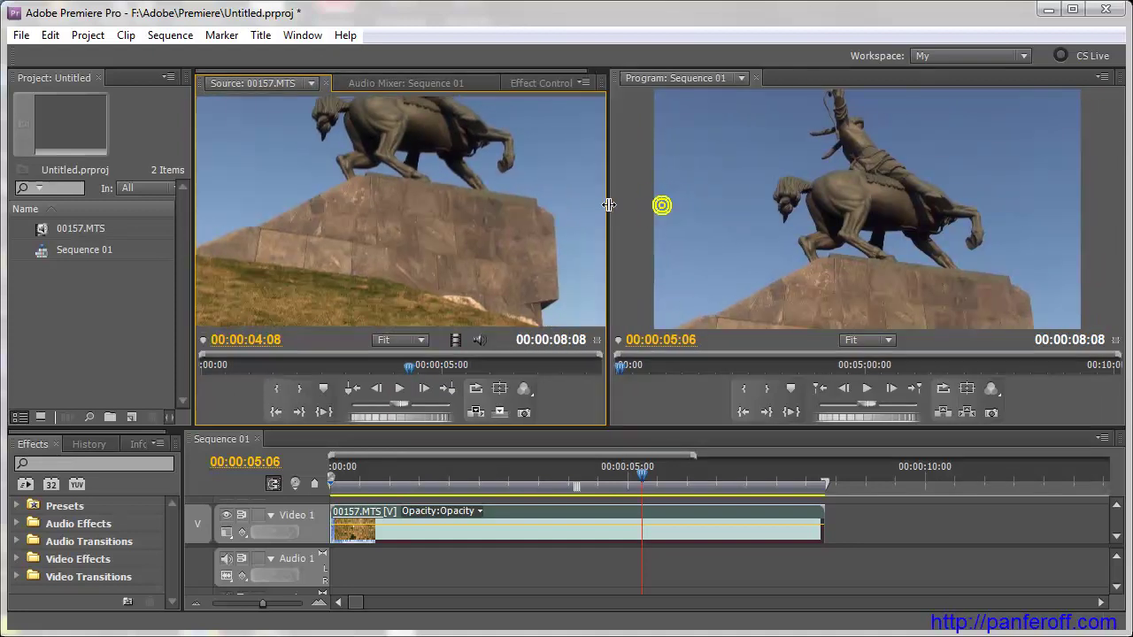
{"action": "left_click", "coordinate": [294, 40]}
{"action": "mouse_move", "coordinate": [403, 413]}
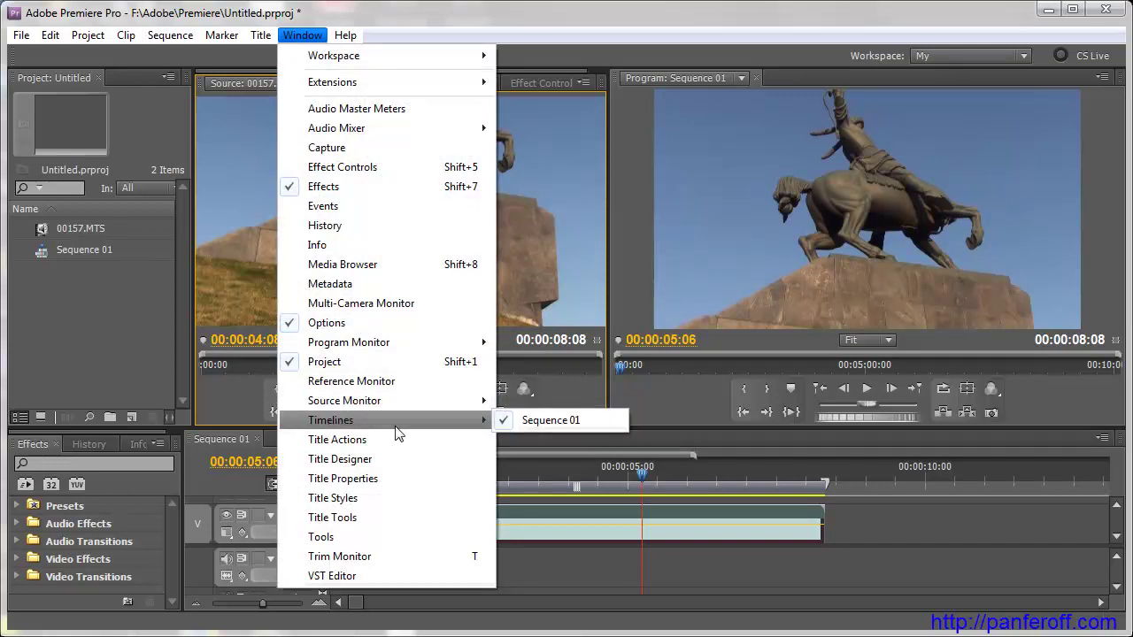
Open the Tools panel and the Audio Master Meters in one narrow group beside the timeline
{"action": "left_click", "coordinate": [381, 534]}
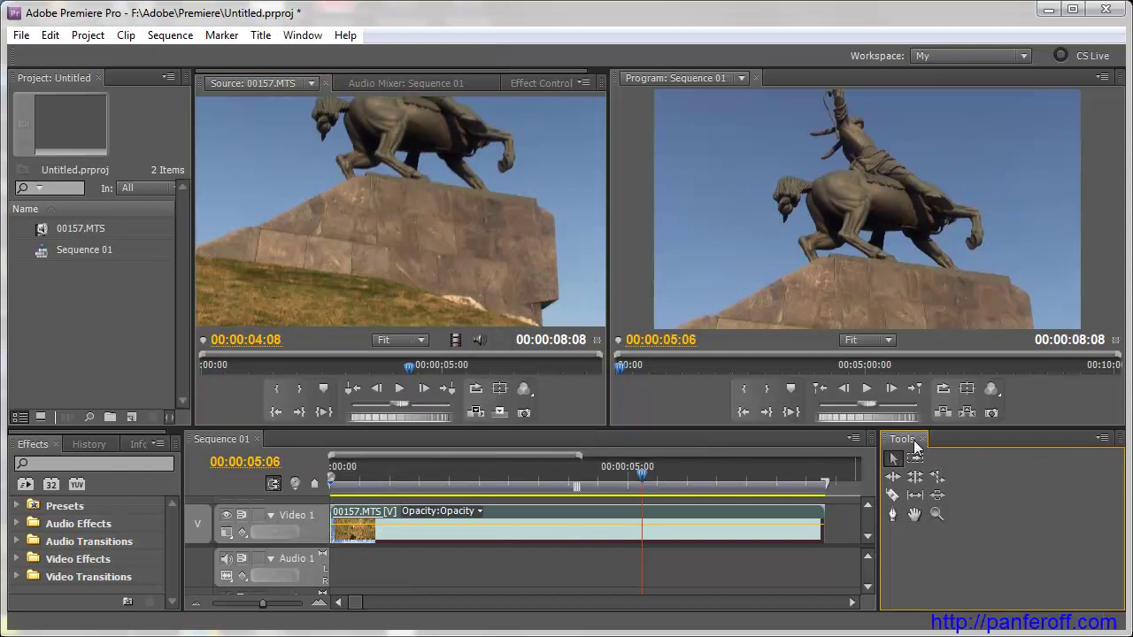
{"action": "left_click", "coordinate": [301, 36]}
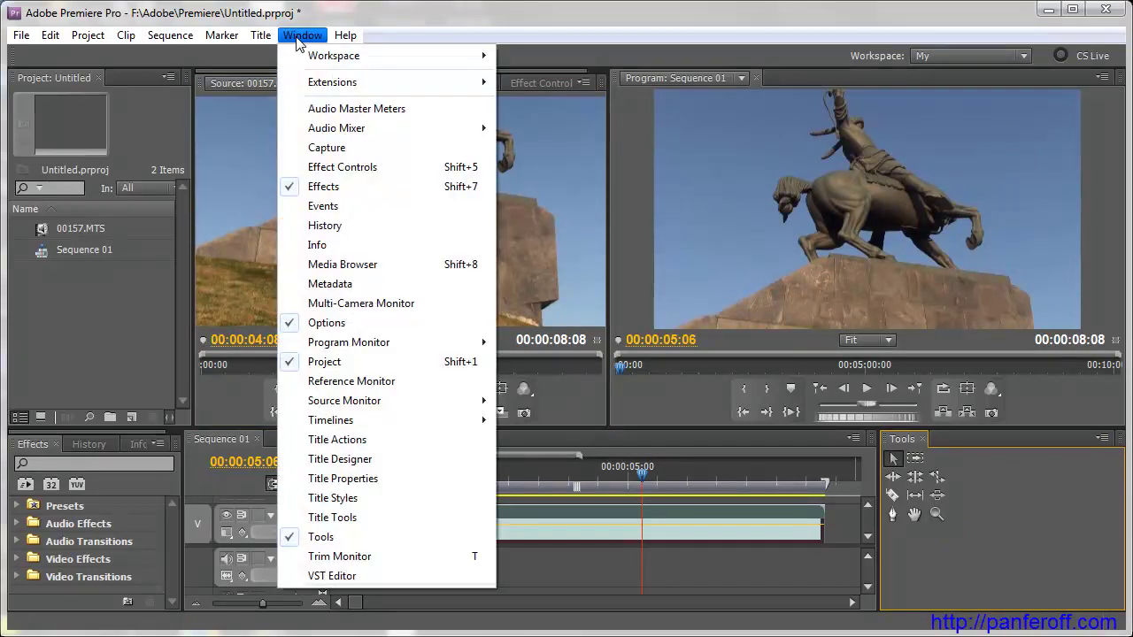
{"action": "left_click", "coordinate": [404, 108]}
Widen the Sequence 01 timeline by narrowing the meters group, leaving Tools showing
{"action": "left_click", "coordinate": [902, 439]}
{"action": "left_click", "coordinate": [957, 440]}
{"action": "left_click", "coordinate": [921, 441]}
{"action": "left_click", "coordinate": [966, 441]}
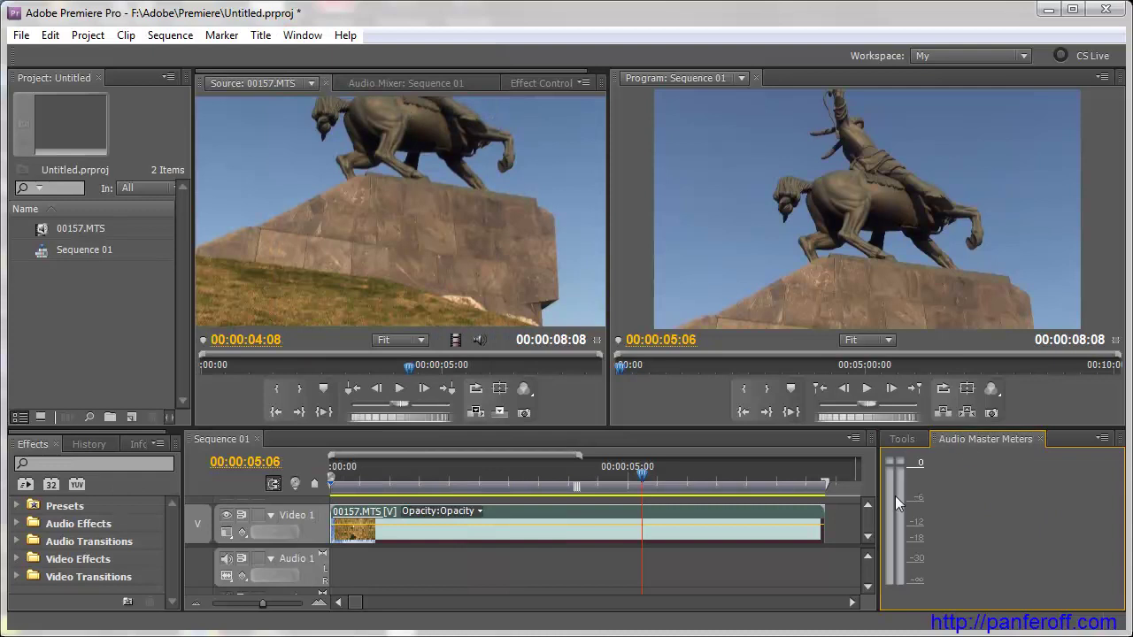
{"action": "left_click_drag", "start_coordinate": [878, 492], "coordinate": [1043, 492]}
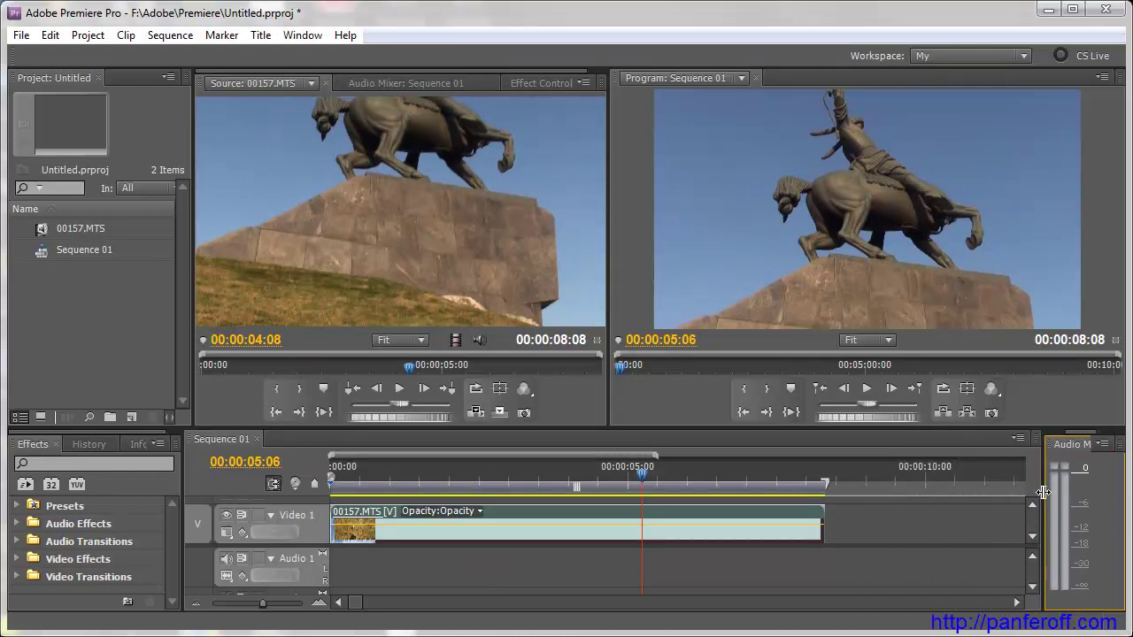
{"action": "left_click", "coordinate": [1097, 442]}
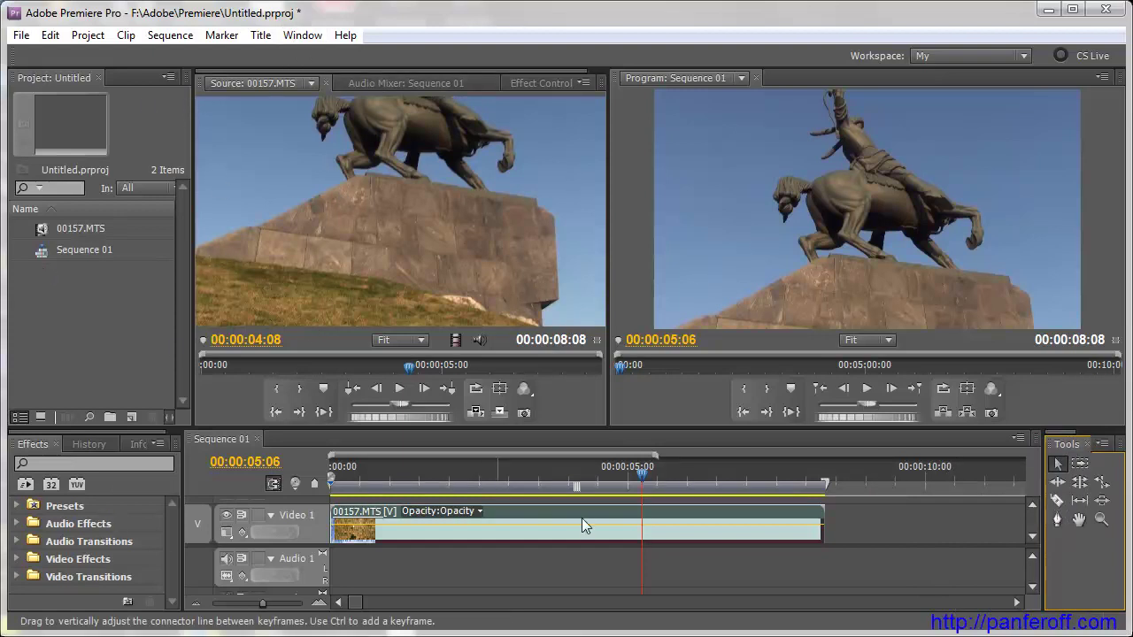
Switch to the Editing workspace
{"action": "left_click", "coordinate": [302, 35]}
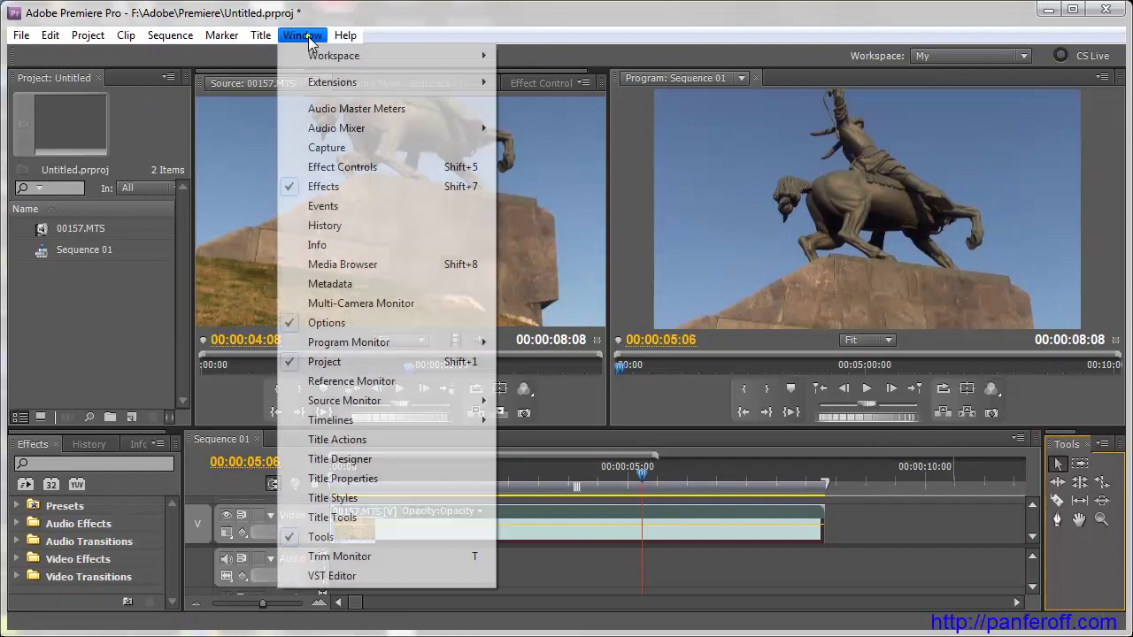
{"action": "mouse_move", "coordinate": [311, 60]}
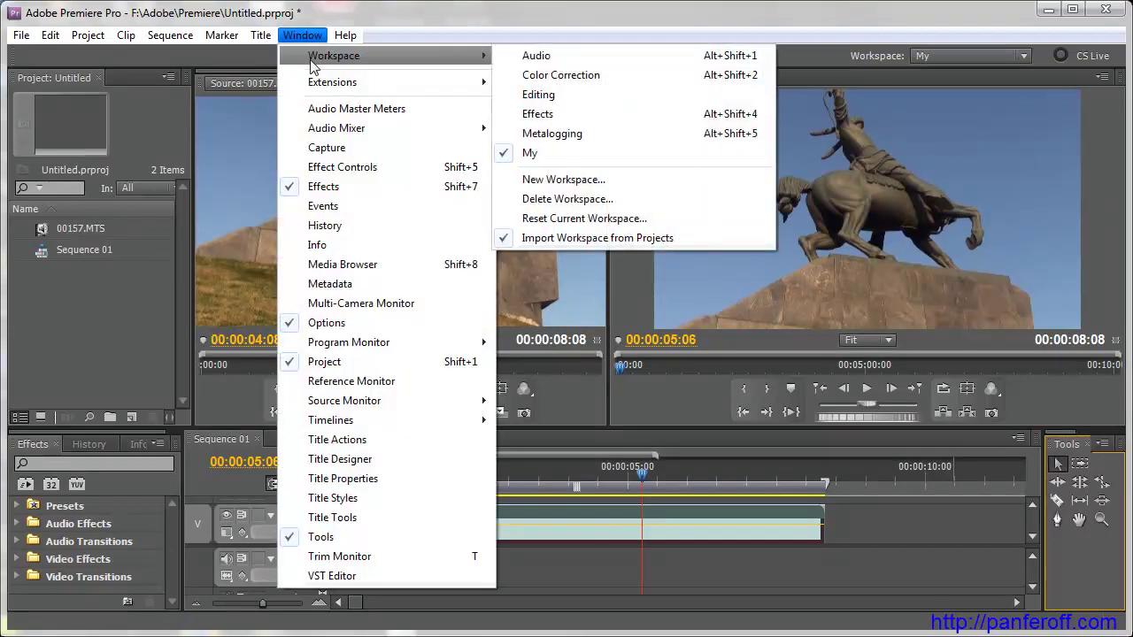
{"action": "left_click", "coordinate": [548, 96]}
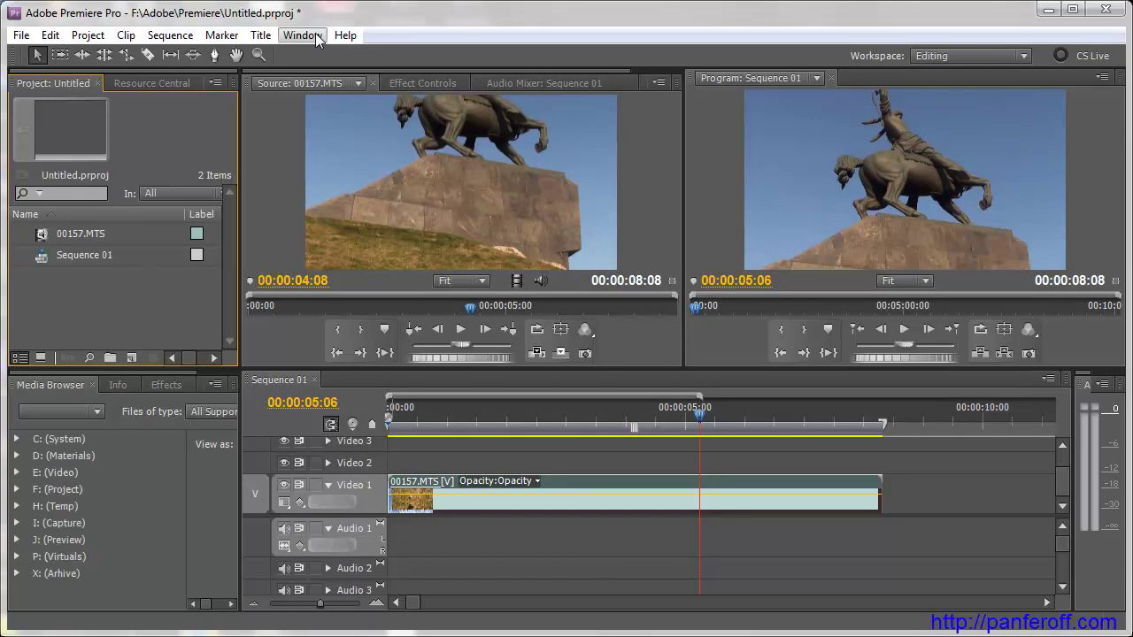
Return to the custom My workspace and bring up the workspace list again
{"action": "left_click", "coordinate": [317, 37]}
{"action": "mouse_move", "coordinate": [332, 56]}
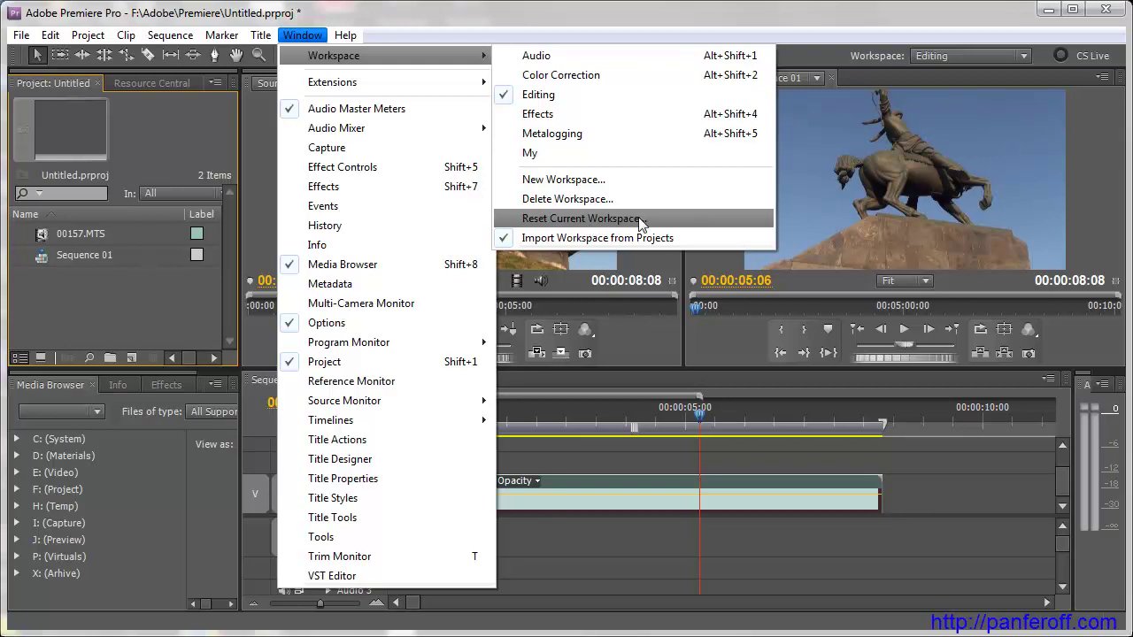
{"action": "left_click", "coordinate": [562, 153]}
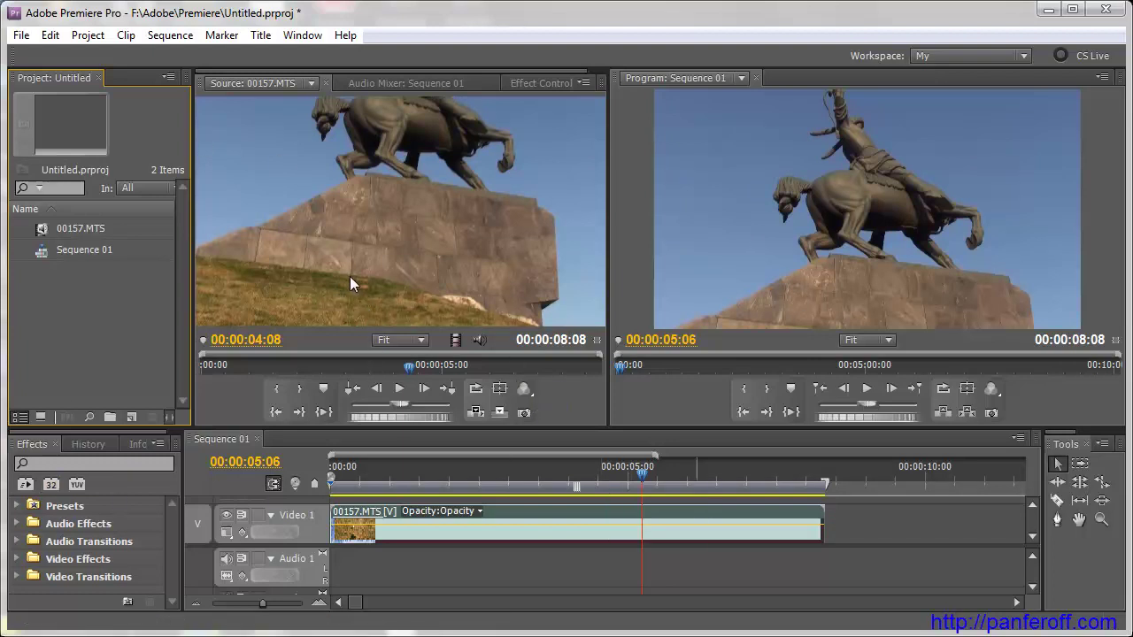
{"action": "left_click", "coordinate": [300, 37]}
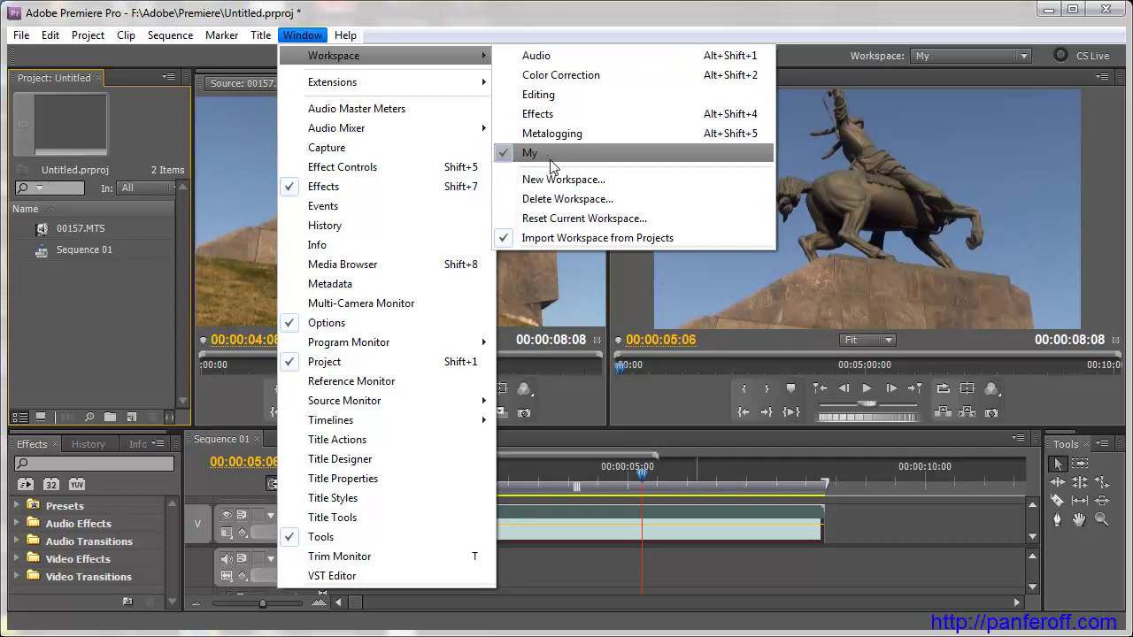
Check the deletable workspaces in the Delete Workspace dialog twice, cancelling each time
{"action": "left_click", "coordinate": [649, 198]}
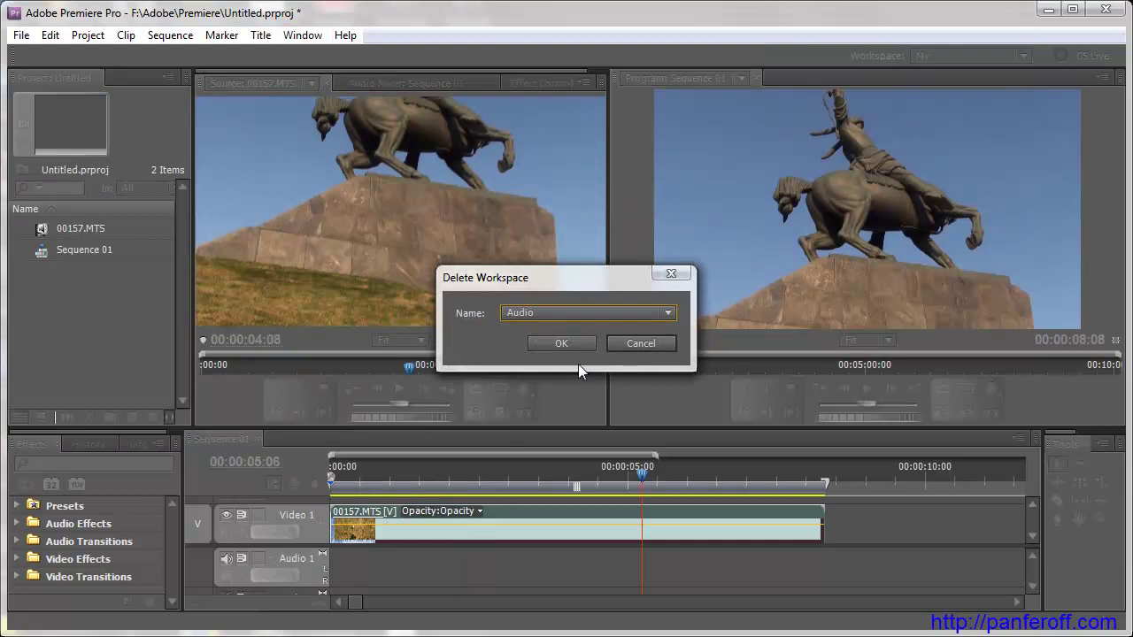
{"action": "left_click", "coordinate": [667, 313]}
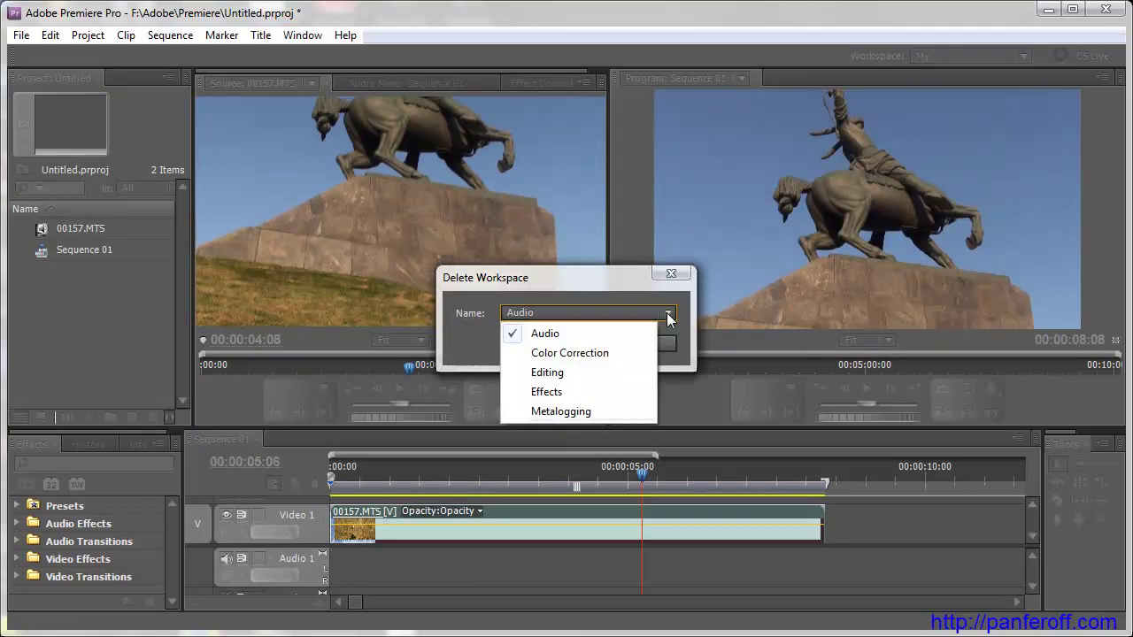
{"action": "left_click", "coordinate": [470, 337]}
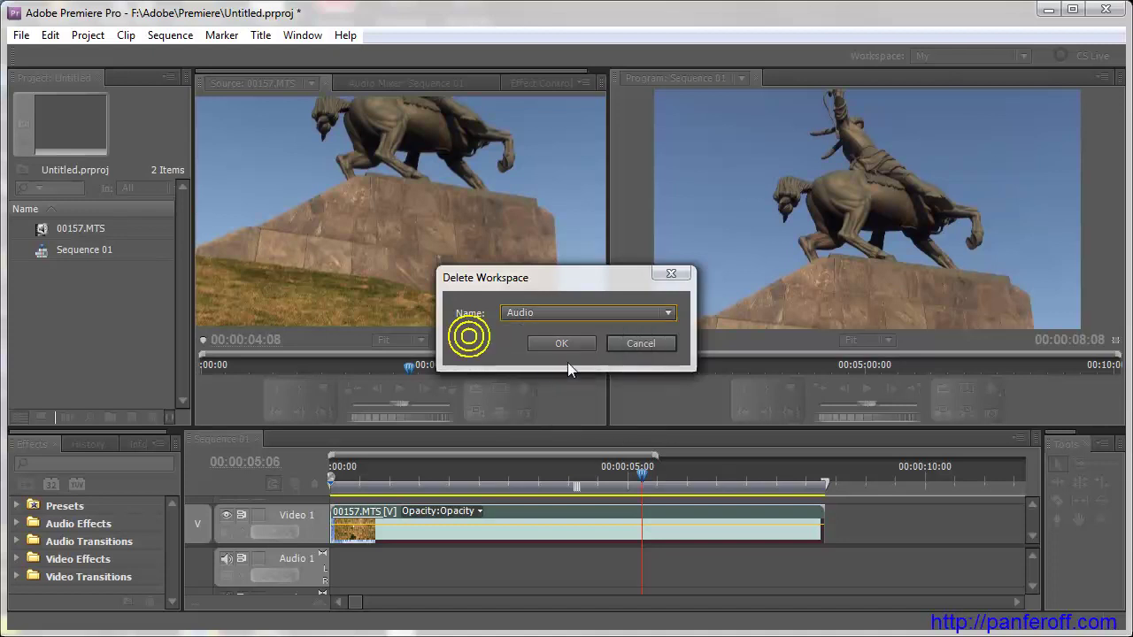
{"action": "left_click", "coordinate": [671, 273]}
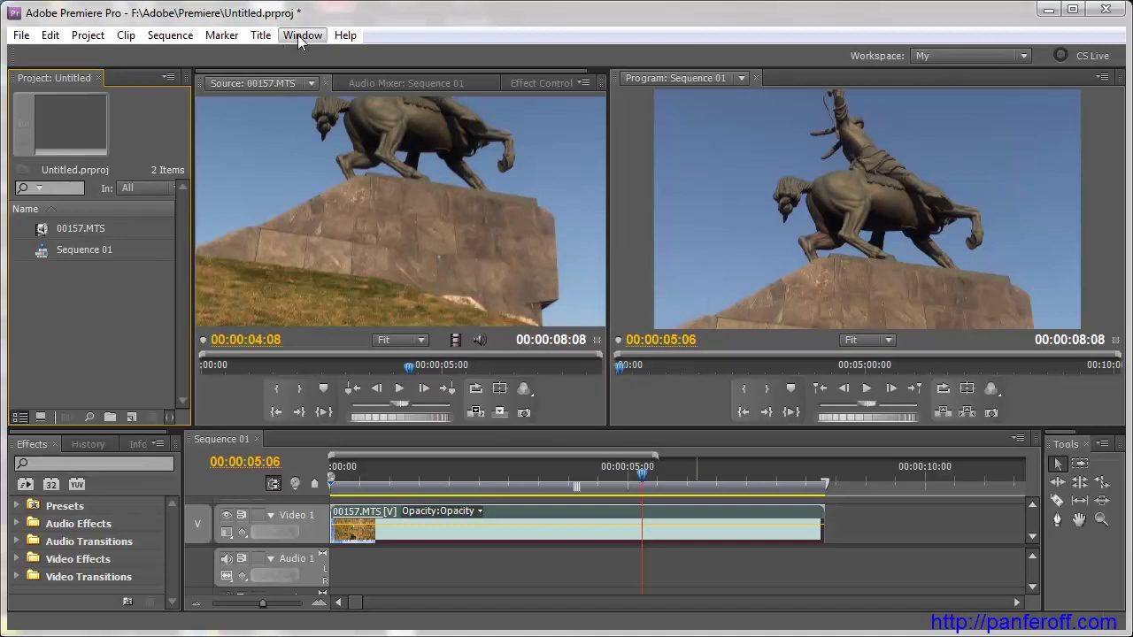
{"action": "left_click", "coordinate": [301, 35]}
{"action": "mouse_move", "coordinate": [337, 55]}
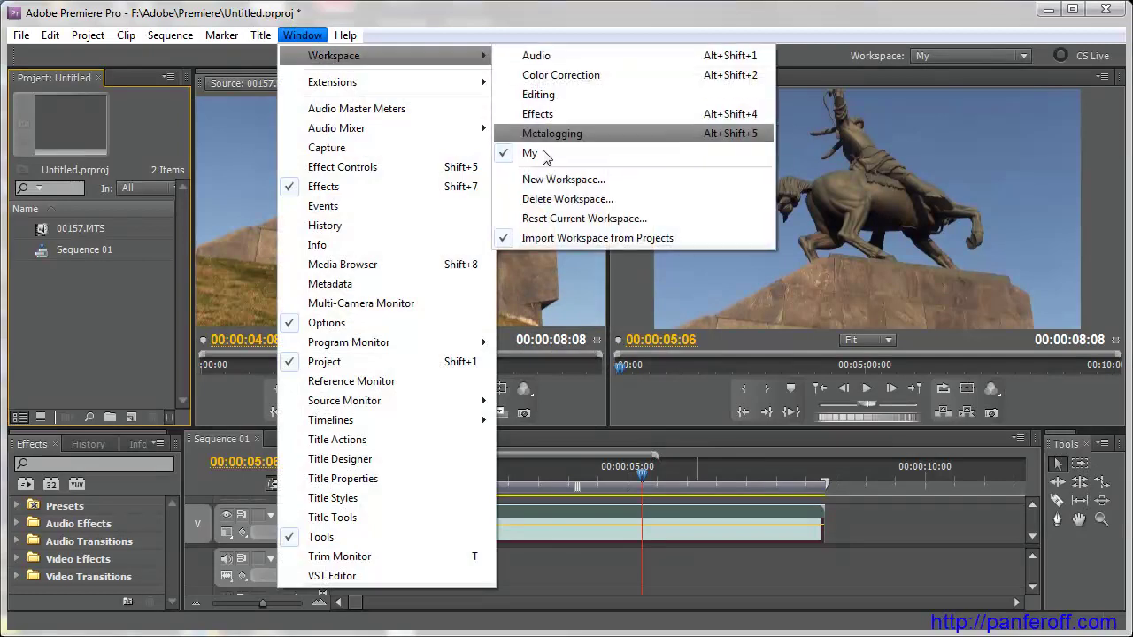
{"action": "left_click", "coordinate": [554, 197]}
{"action": "left_click", "coordinate": [621, 312]}
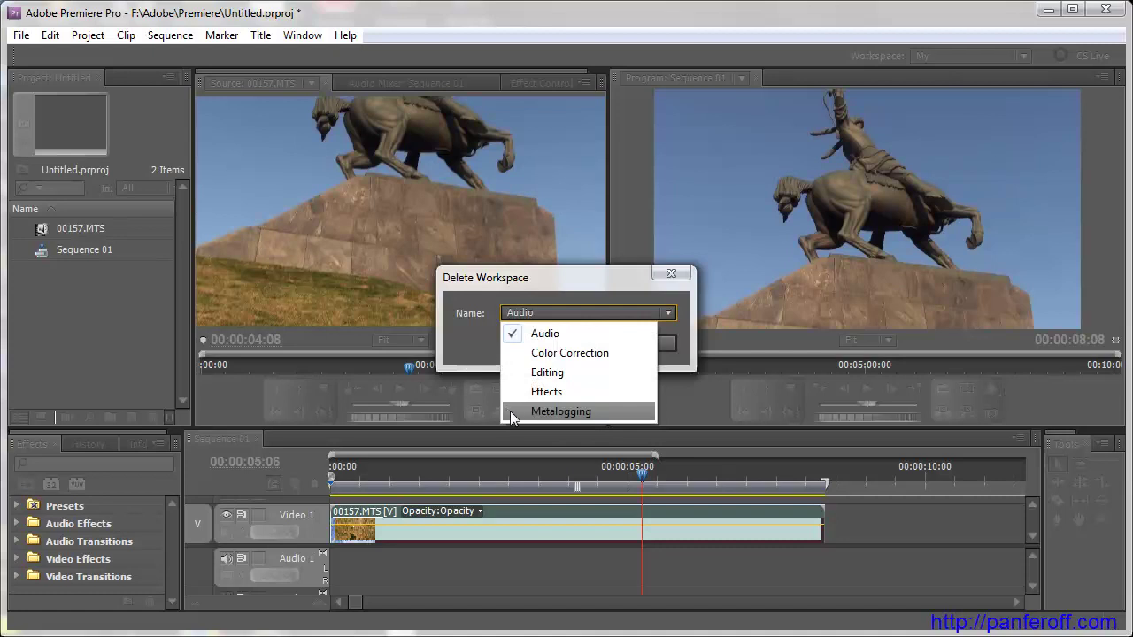
{"action": "left_click", "coordinate": [463, 339]}
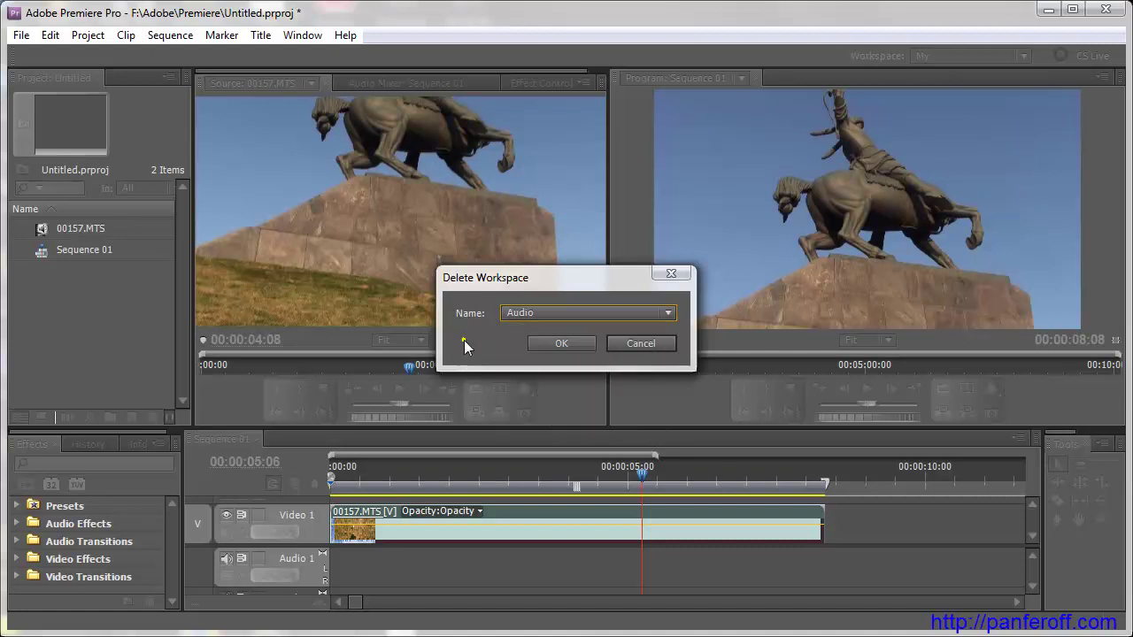
{"action": "left_click", "coordinate": [627, 343]}
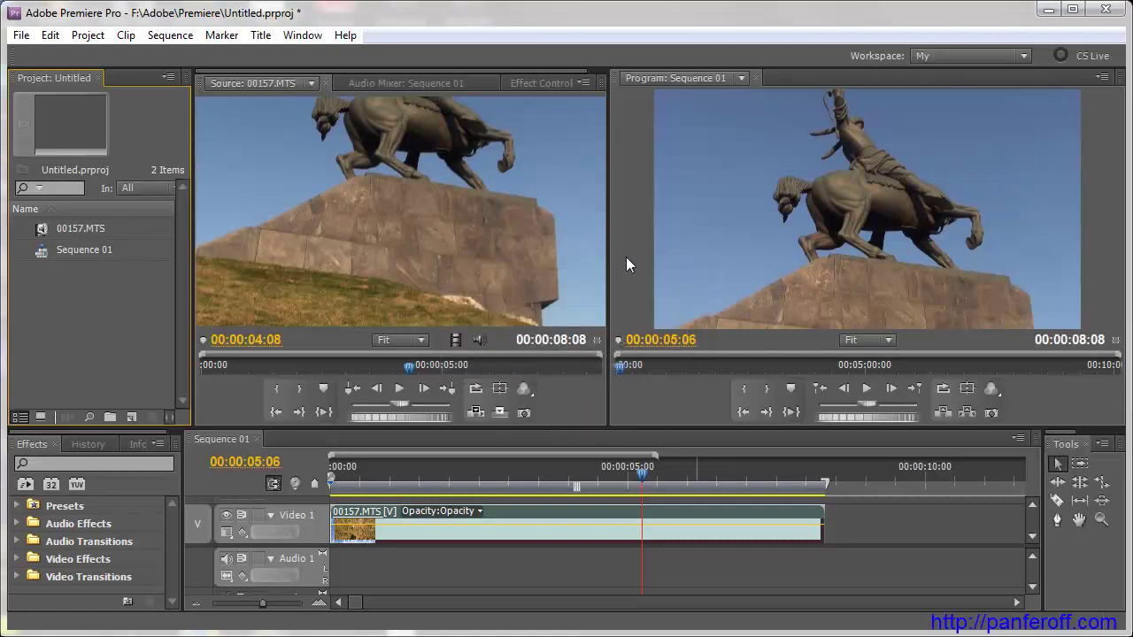
Switch to the Effects workspace
{"action": "left_click", "coordinate": [302, 35]}
{"action": "mouse_move", "coordinate": [306, 53]}
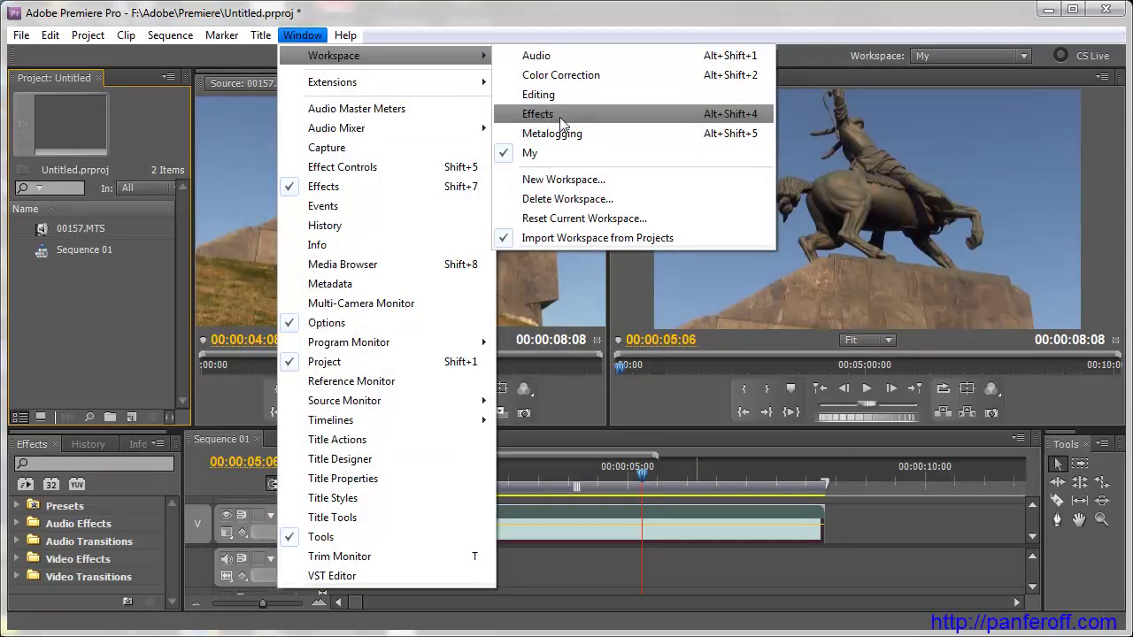
{"action": "left_click", "coordinate": [560, 115]}
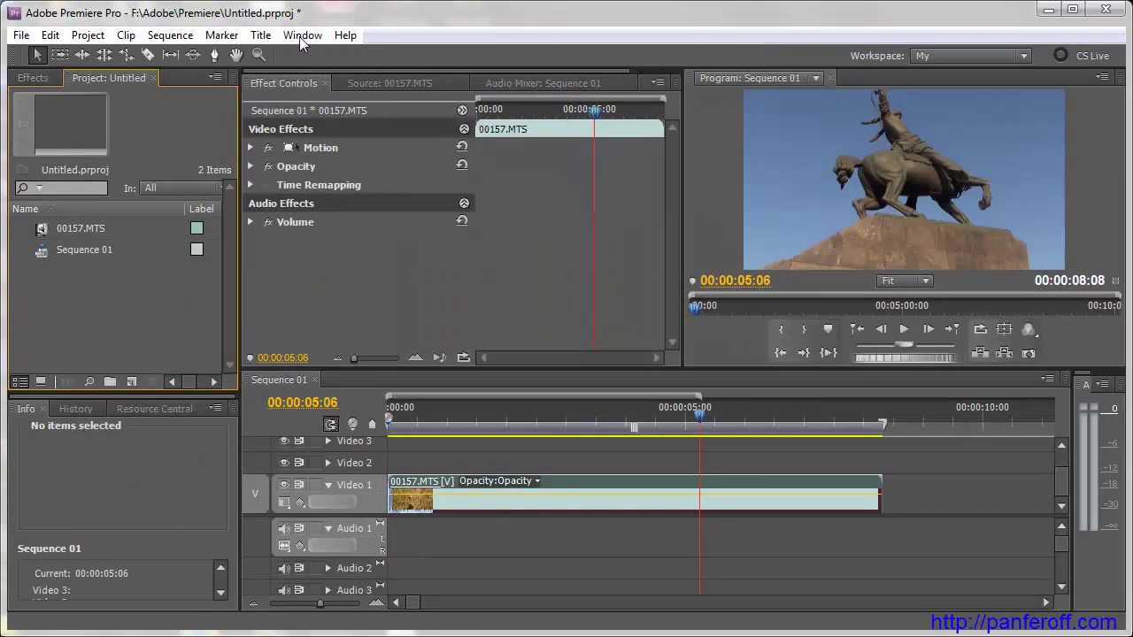
Delete the custom My workspace via Delete Workspace
{"action": "left_click", "coordinate": [301, 37]}
{"action": "mouse_move", "coordinate": [306, 59]}
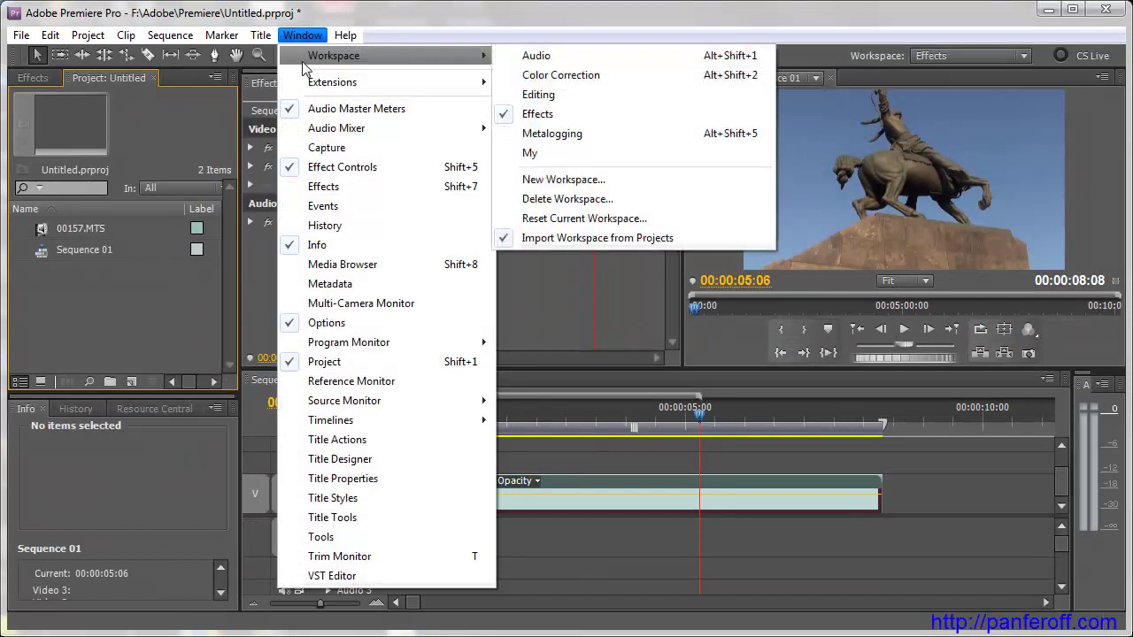
{"action": "left_click", "coordinate": [561, 200]}
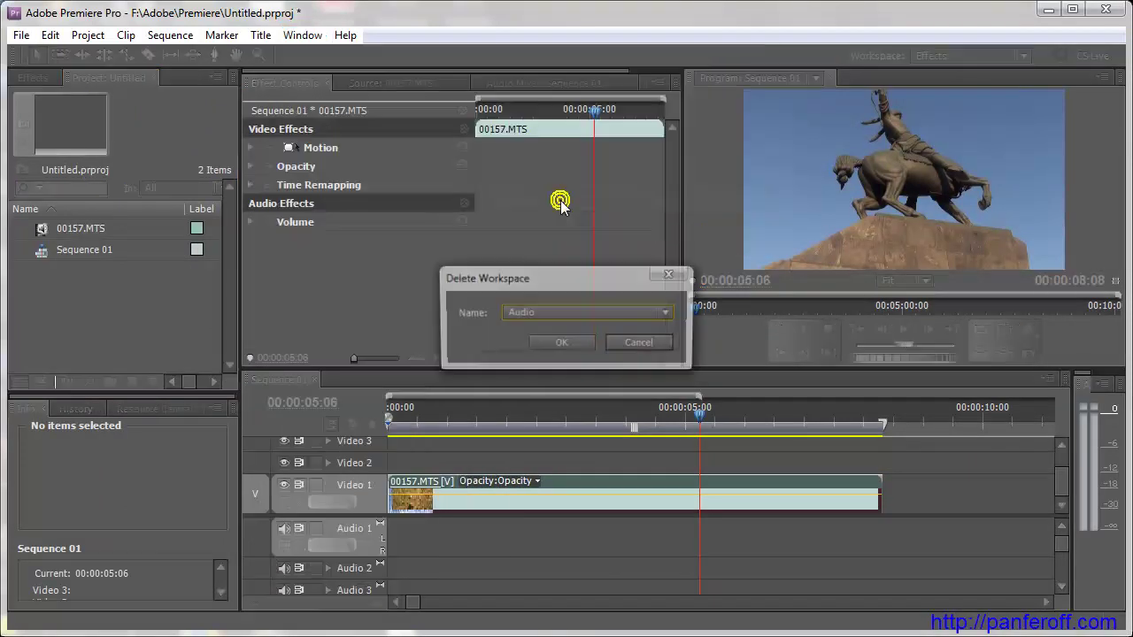
{"action": "left_click", "coordinate": [566, 314]}
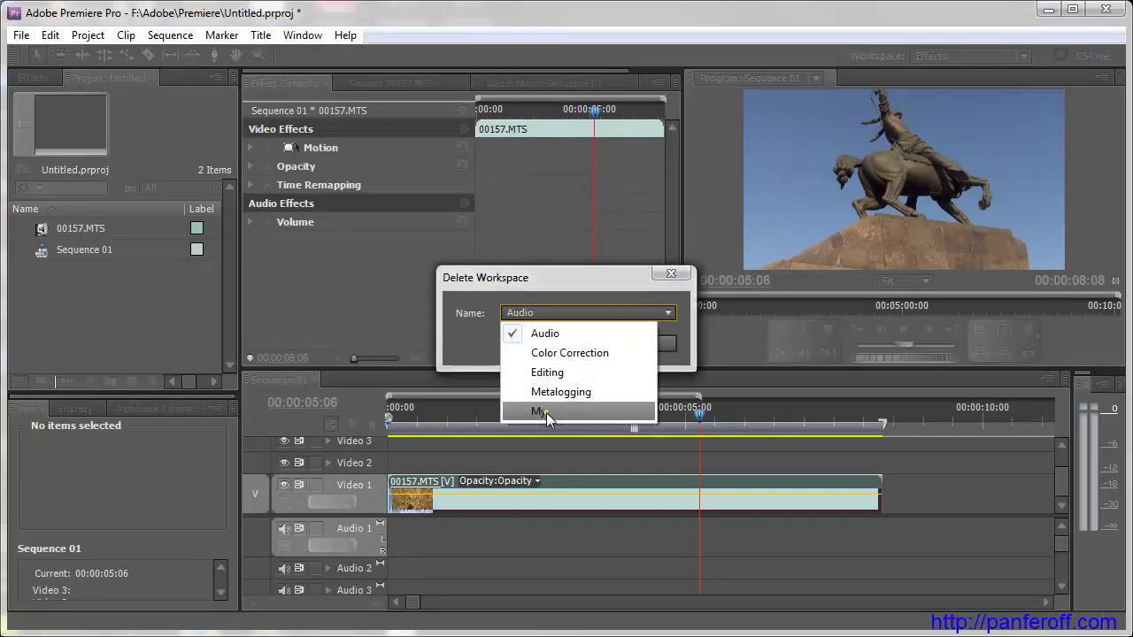
{"action": "left_click", "coordinate": [546, 413]}
{"action": "left_click", "coordinate": [550, 343]}
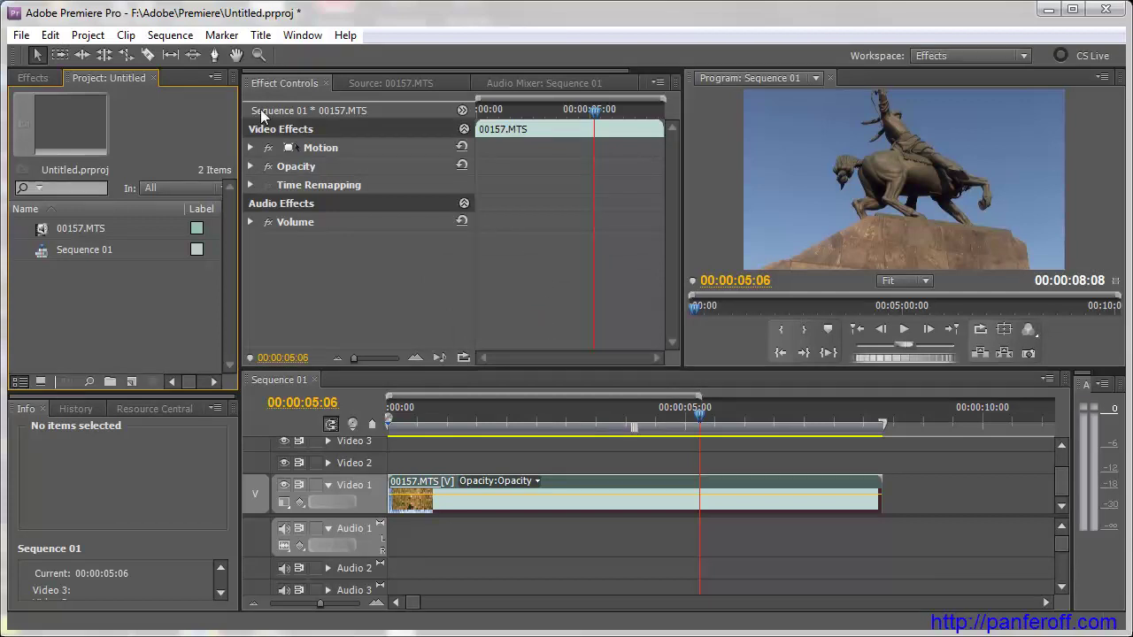
Confirm the remaining workspaces, then narrow the Project panel and widen the Program monitor
{"action": "left_click", "coordinate": [302, 36]}
{"action": "mouse_move", "coordinate": [304, 57]}
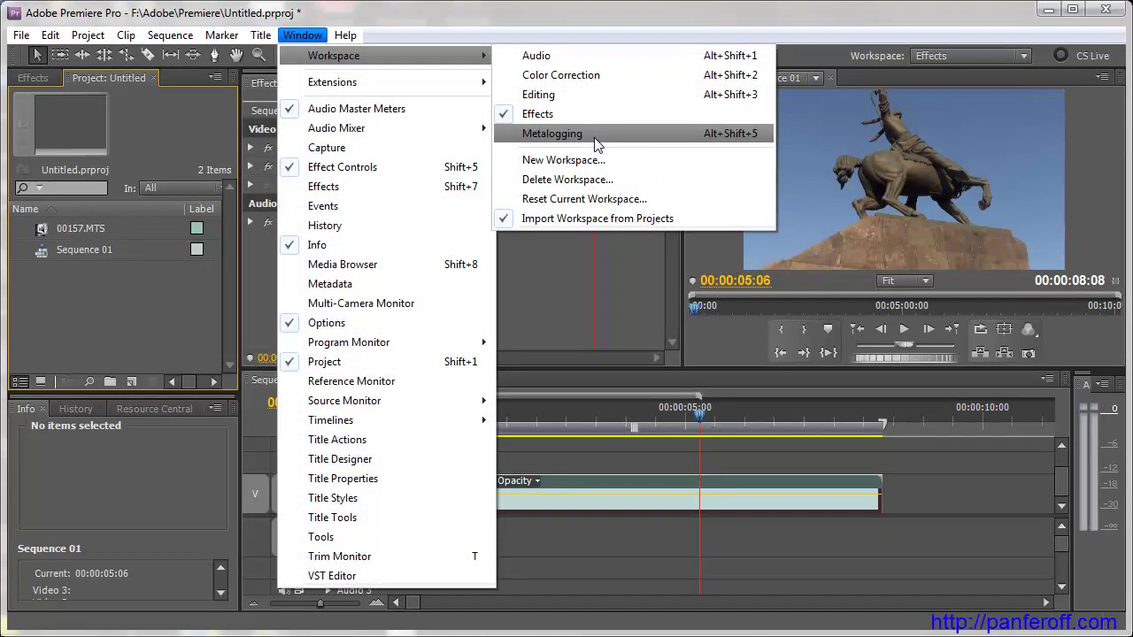
{"action": "left_click", "coordinate": [555, 285]}
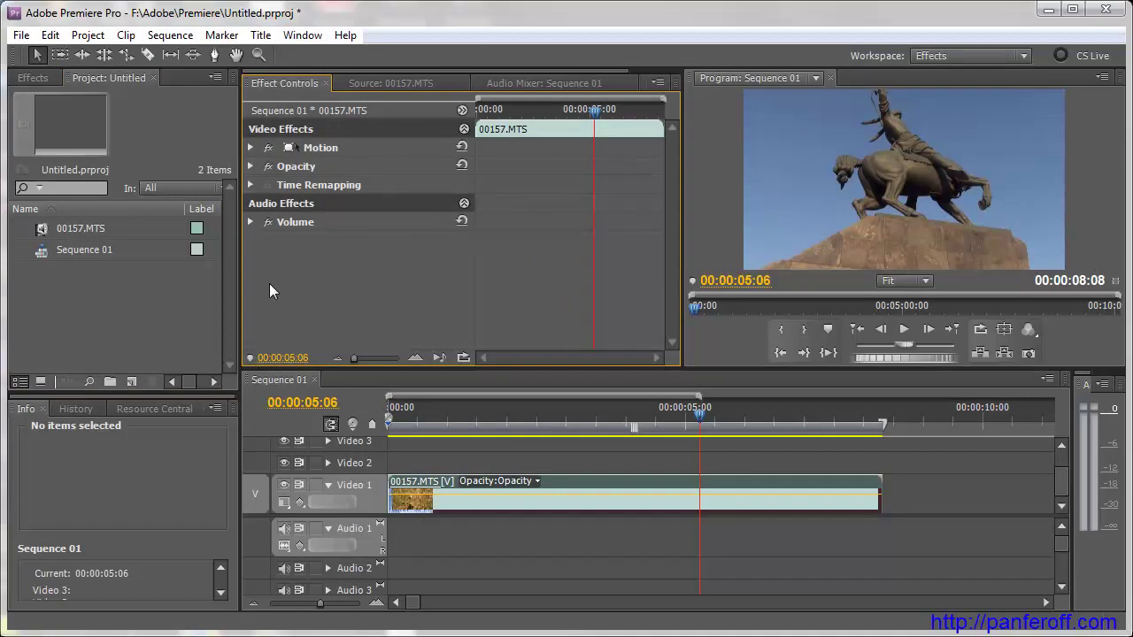
{"action": "mouse_move", "coordinate": [241, 277]}
{"action": "left_mouse_down"}
{"action": "mouse_move", "coordinate": [184, 275]}
{"action": "mouse_move", "coordinate": [206, 285]}
{"action": "left_mouse_up"}
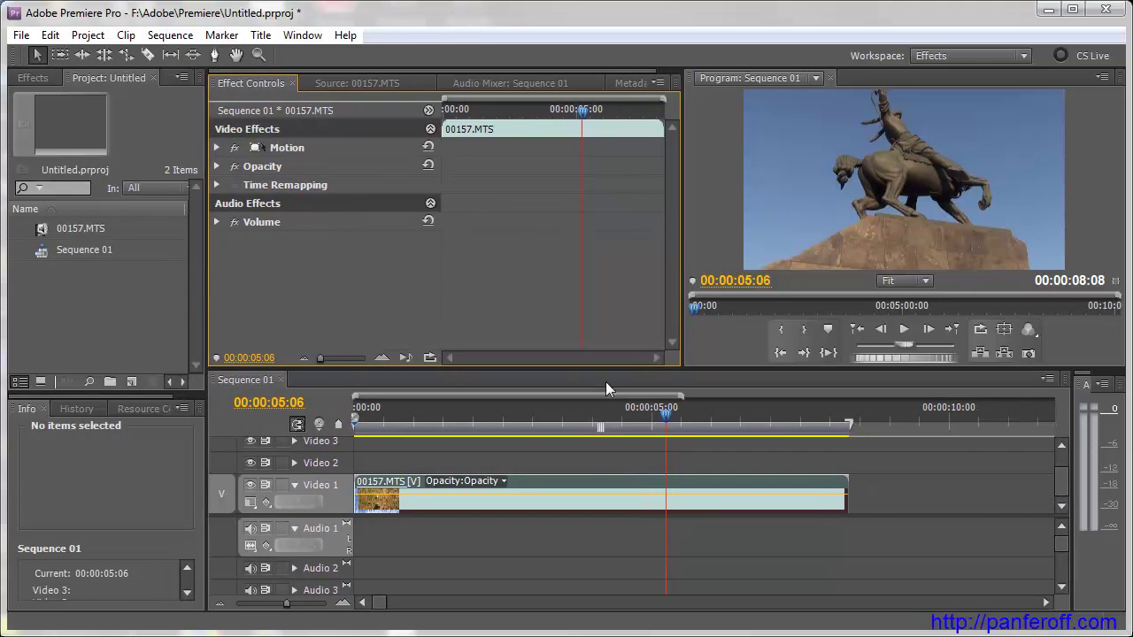
{"action": "left_click_drag", "start_coordinate": [682, 215], "coordinate": [636, 214]}
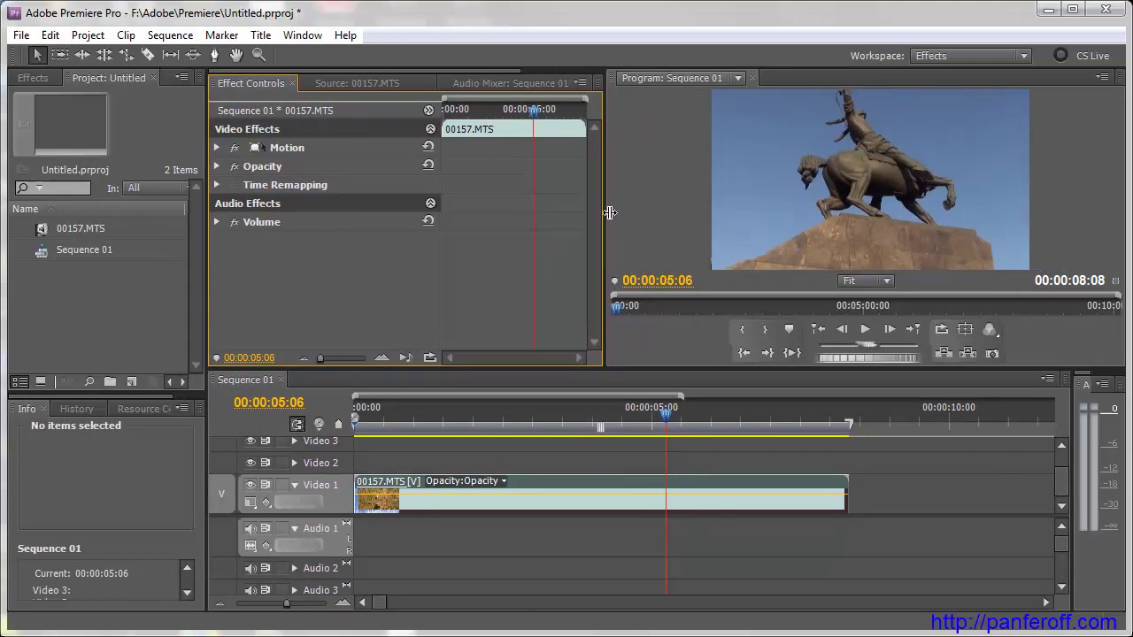